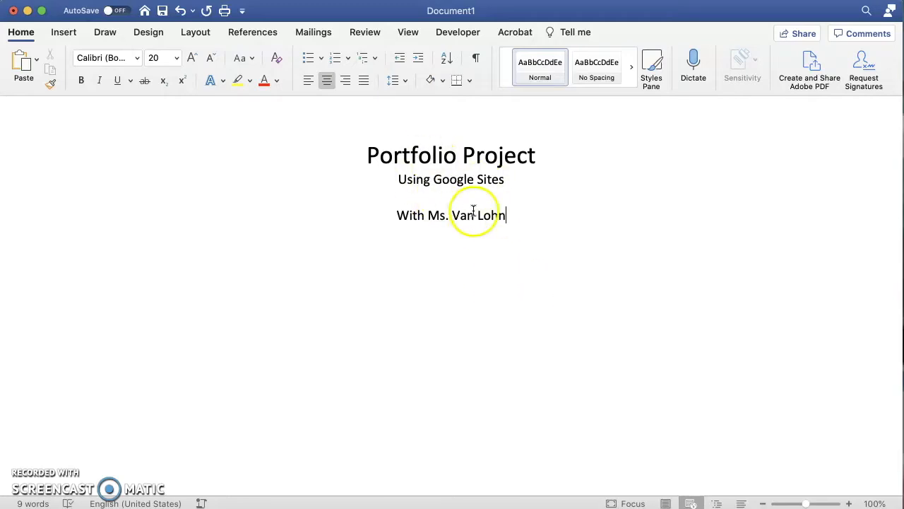
# Minimize the Portfolio Project Word document to reveal Firefox behind it.
pyautogui.click(27, 12)
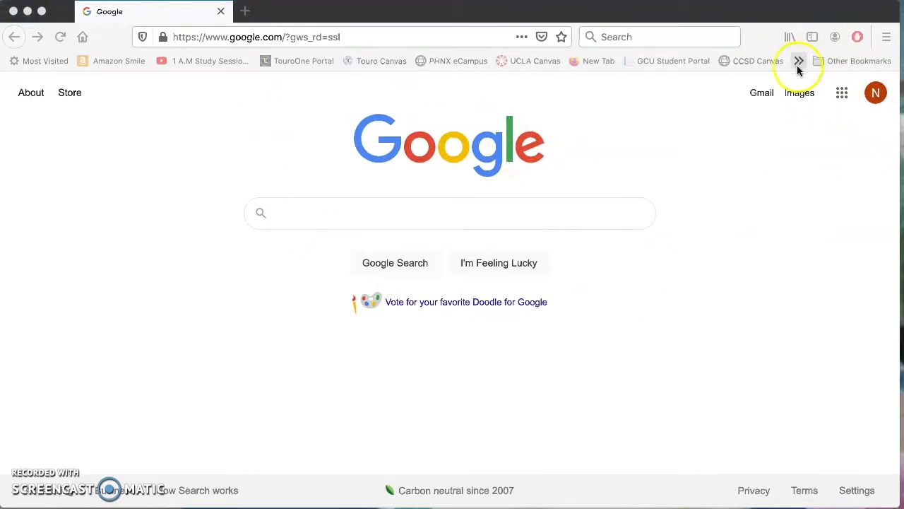
# Open Google Sites from the Google apps grid in Firefox.
pyautogui.click(842, 93)
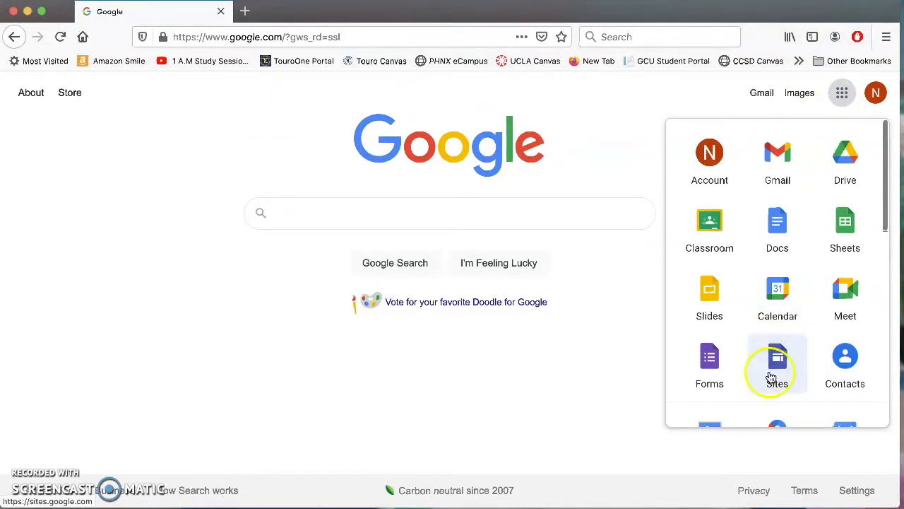
pyautogui.click(780, 360)
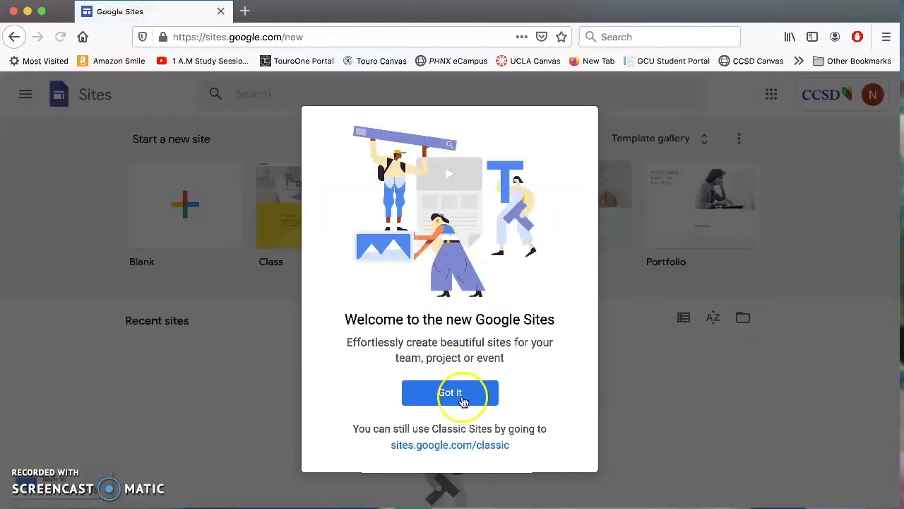
# Dismiss the welcome message and create a site from the Student Portfolio template.
pyautogui.click(462, 397)
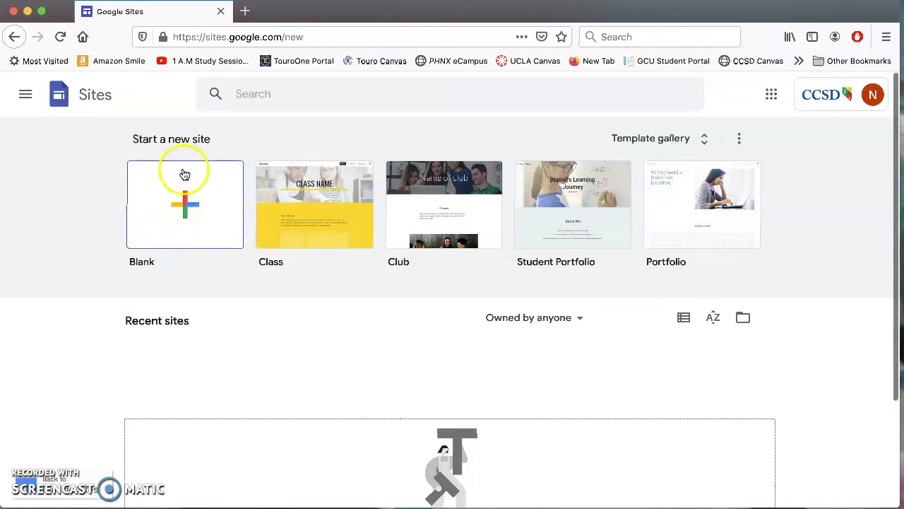
pyautogui.click(560, 204)
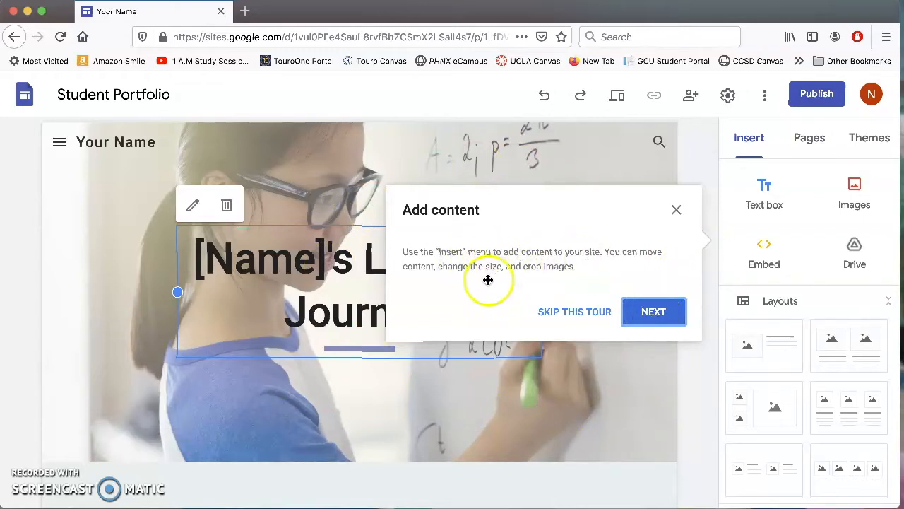
# Step through every tour tip and close the tour with OKAY, GOT IT!
pyautogui.click(660, 312)
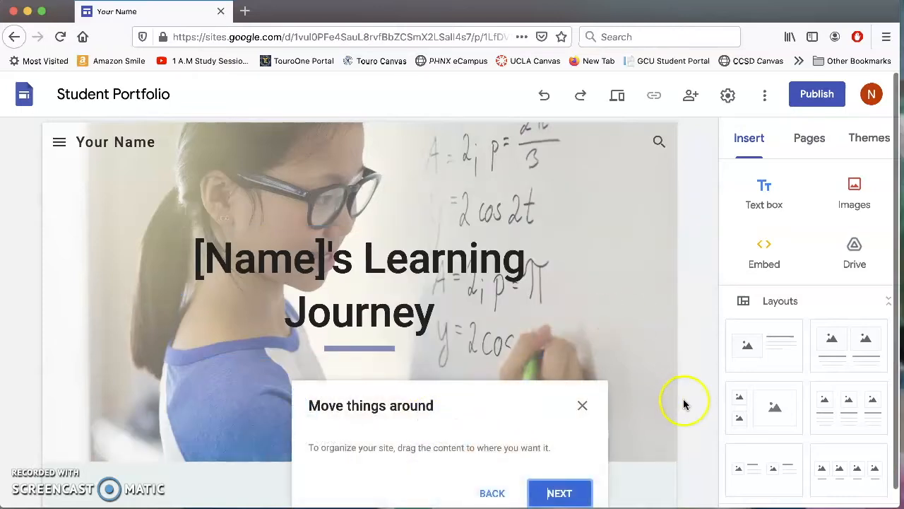
pyautogui.scroll(-10, 676, 395)
pyautogui.scroll(-5, 674, 398)
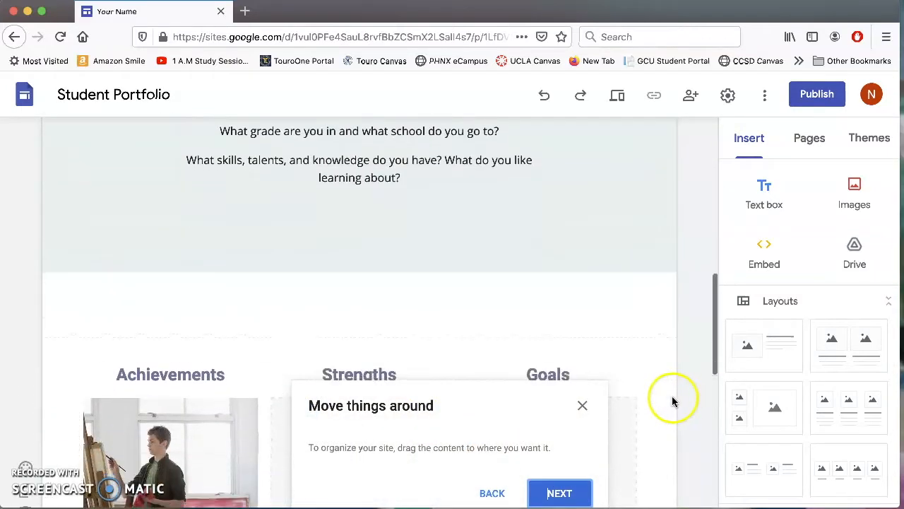
pyautogui.scroll(-3, 671, 401)
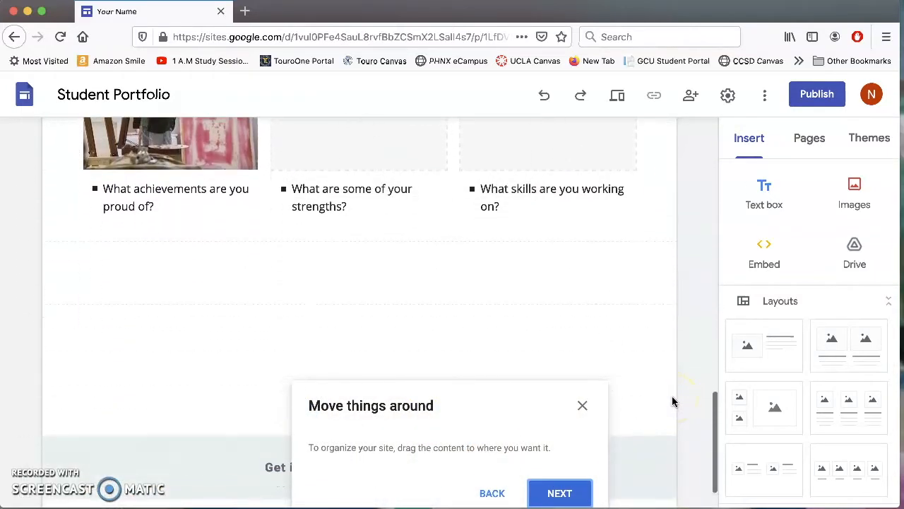
pyautogui.click(558, 492)
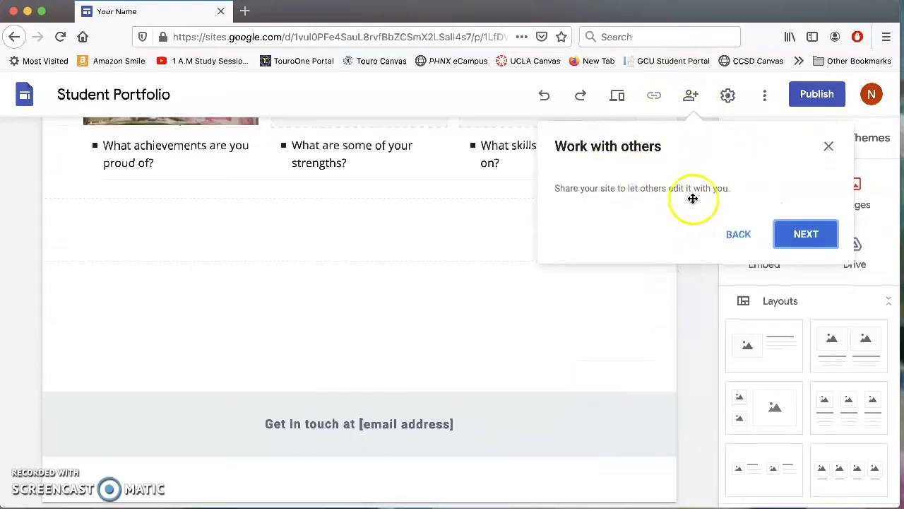
pyautogui.click(813, 233)
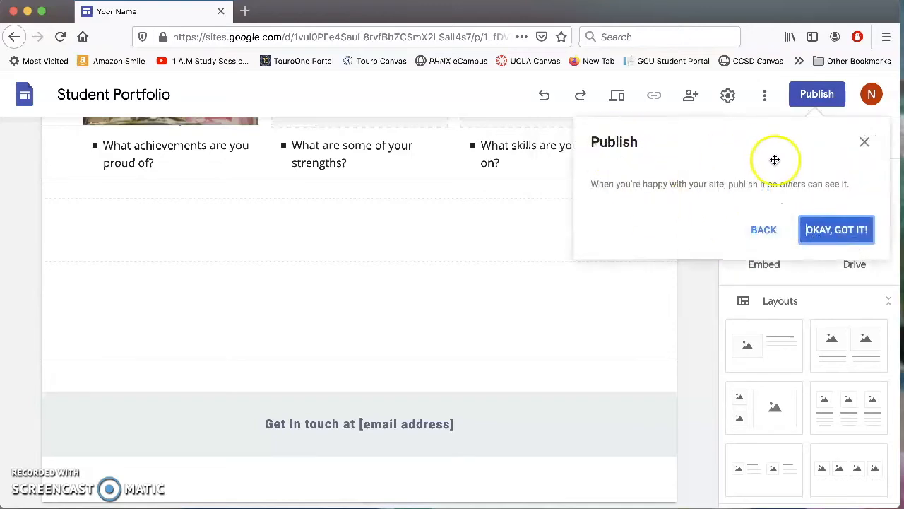
pyautogui.click(813, 239)
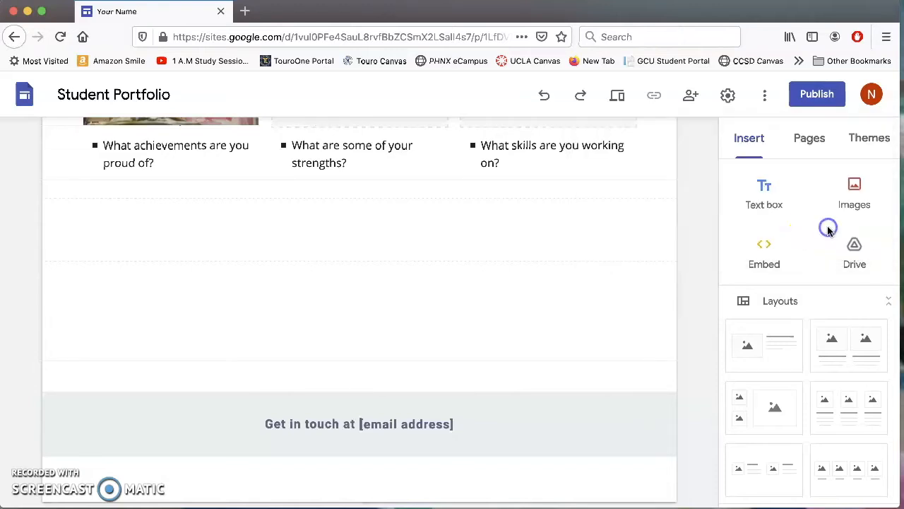
# Start uploading a new header image and lower the browser to expose the desktop files.
pyautogui.scroll(15, 446, 226)
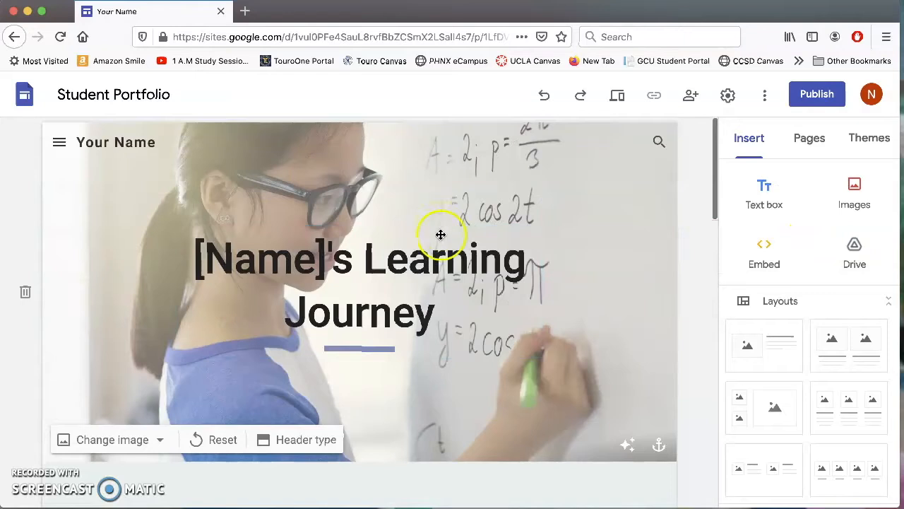
pyautogui.click(361, 172)
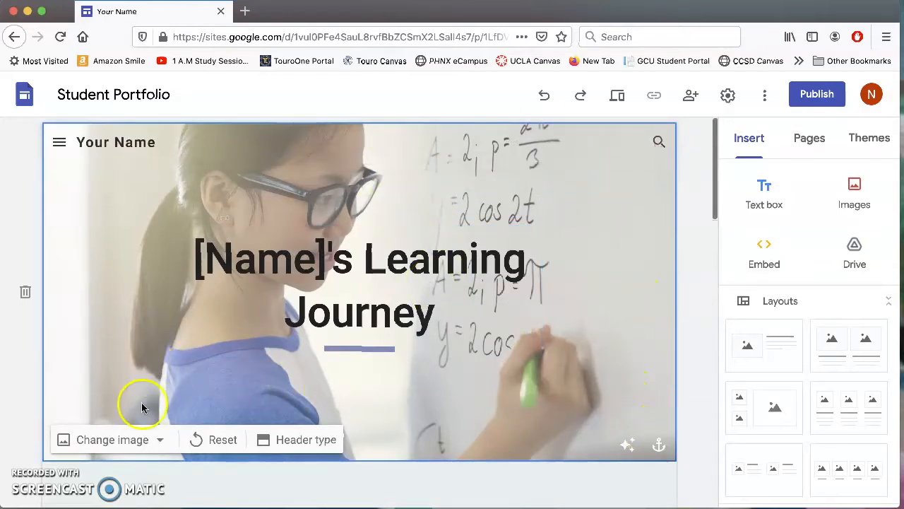
pyautogui.click(97, 438)
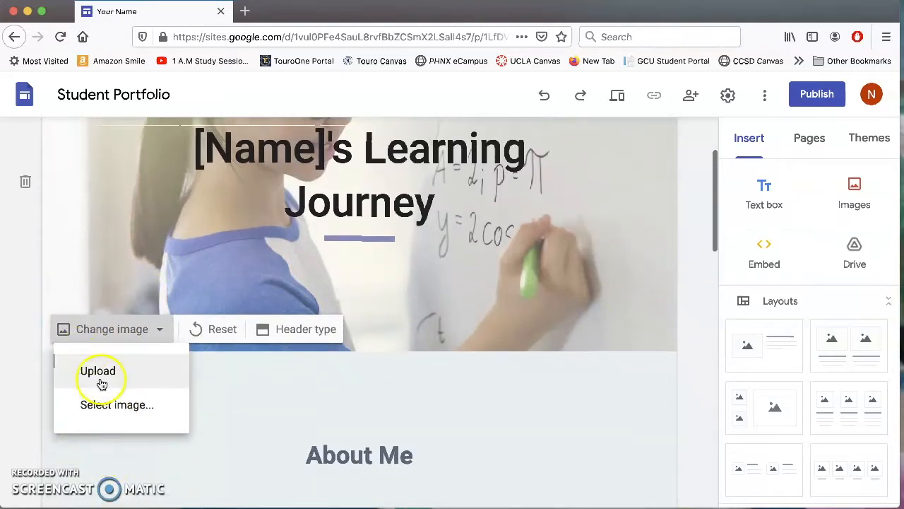
pyautogui.click(102, 373)
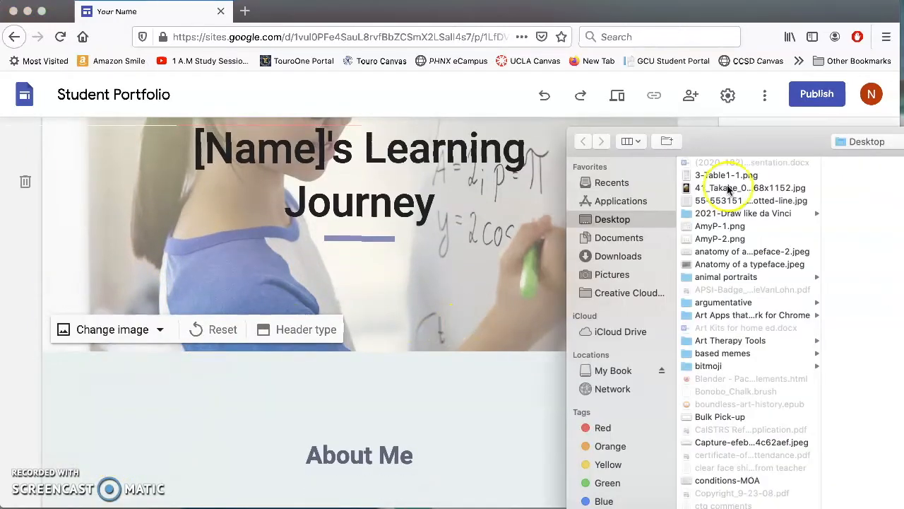
pyautogui.moveTo(728, 143); pyautogui.dragTo(903, 84)
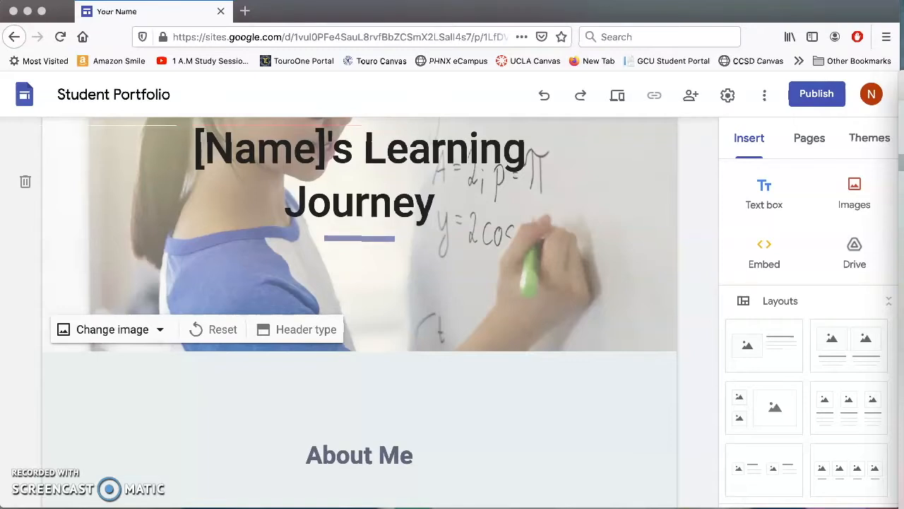
pyautogui.moveTo(723, 10); pyautogui.dragTo(727, 323)
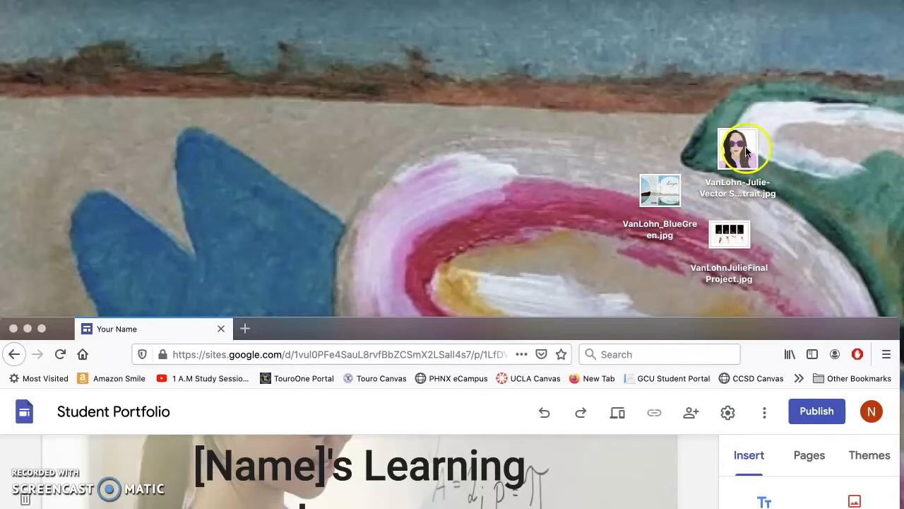
# Upload the sunglasses vector portrait as the header background and restore the full-screen browser.
pyautogui.moveTo(742, 152)
pyautogui.mouseDown()
pyautogui.moveTo(692, 92)
pyautogui.moveTo(767, 105)
pyautogui.moveTo(735, 155)
pyautogui.mouseUp()
pyautogui.moveTo(754, 247); pyautogui.dragTo(751, 282)
pyautogui.moveTo(662, 194); pyautogui.dragTo(657, 181)
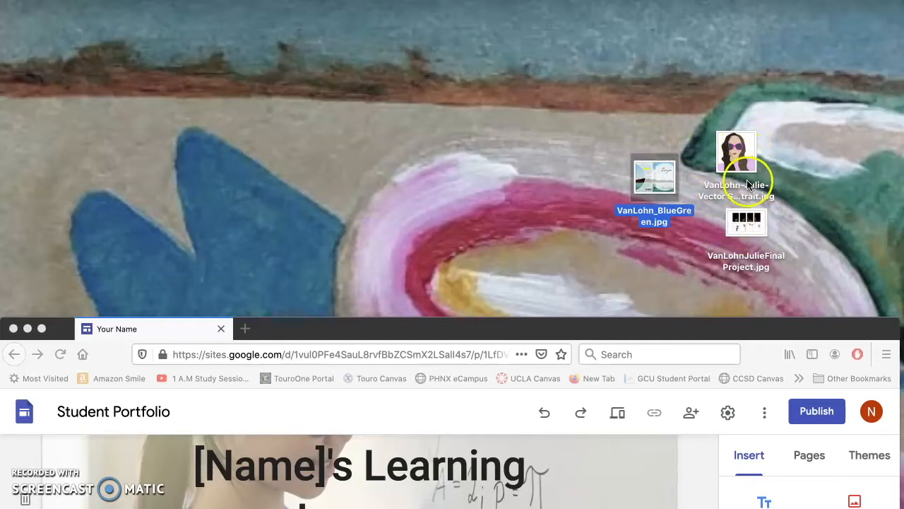
pyautogui.moveTo(903, 81)
pyautogui.mouseDown()
pyautogui.moveTo(704, 86)
pyautogui.moveTo(903, 67)
pyautogui.mouseUp()
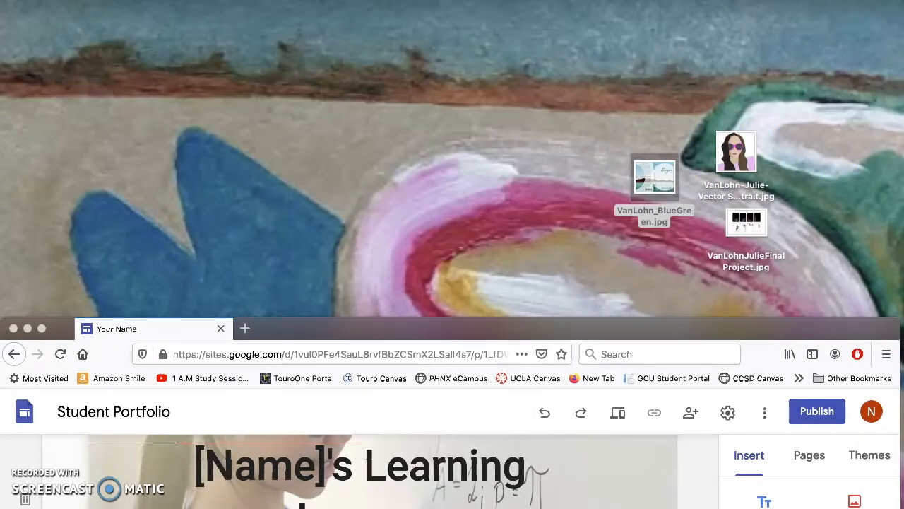
pyautogui.moveTo(668, 322); pyautogui.dragTo(725, 6)
pyautogui.scroll(3, 515, 191)
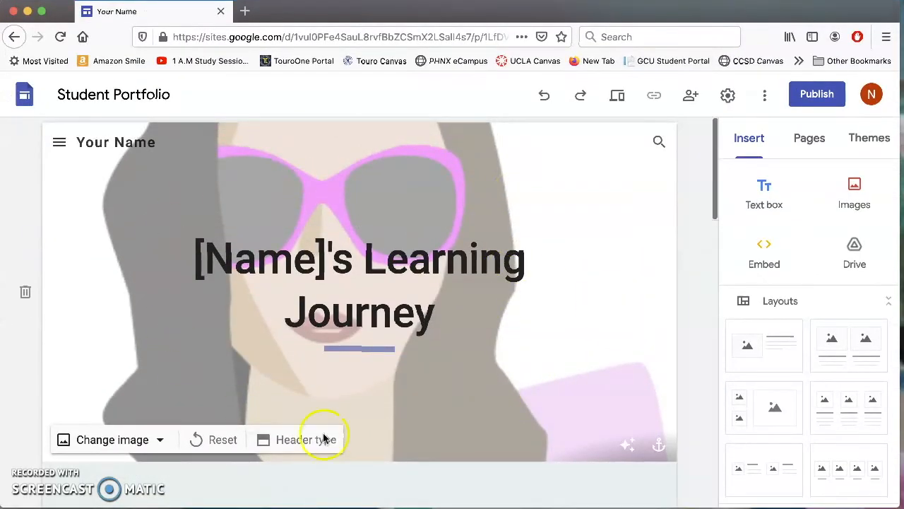
# Replace the [Name] and Your Name placeholders in the title and site header with the student's first name.
pyautogui.click(304, 258)
pyautogui.moveTo(303, 261); pyautogui.dragTo(196, 259)
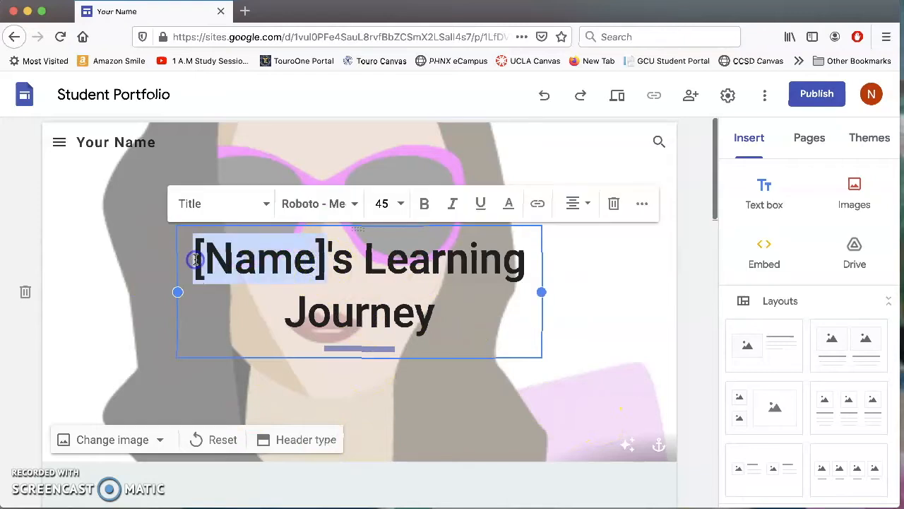
pyautogui.write('Julie')
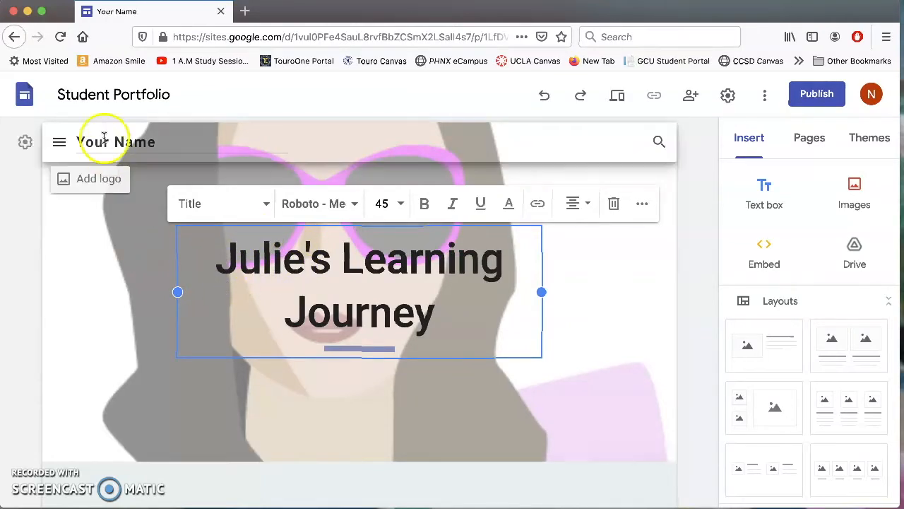
pyautogui.moveTo(135, 142); pyautogui.dragTo(53, 144)
pyautogui.write('Julie')
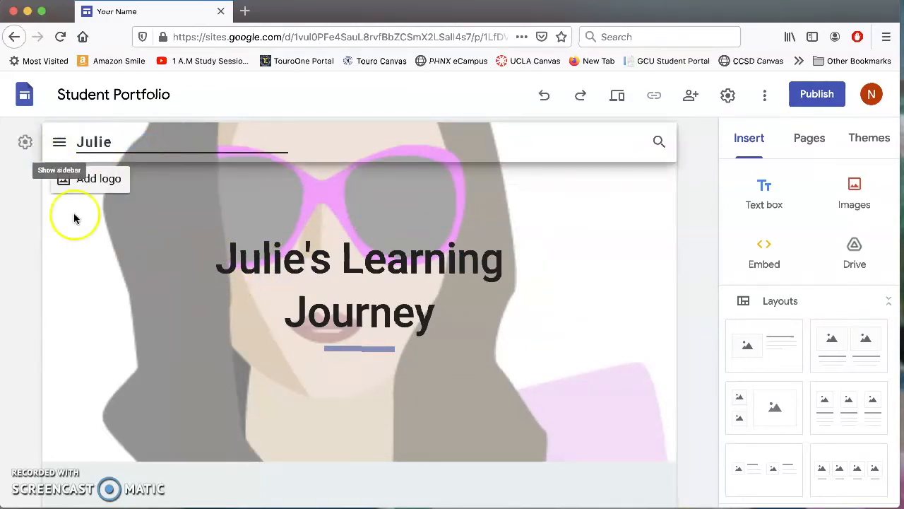
pyautogui.click(92, 336)
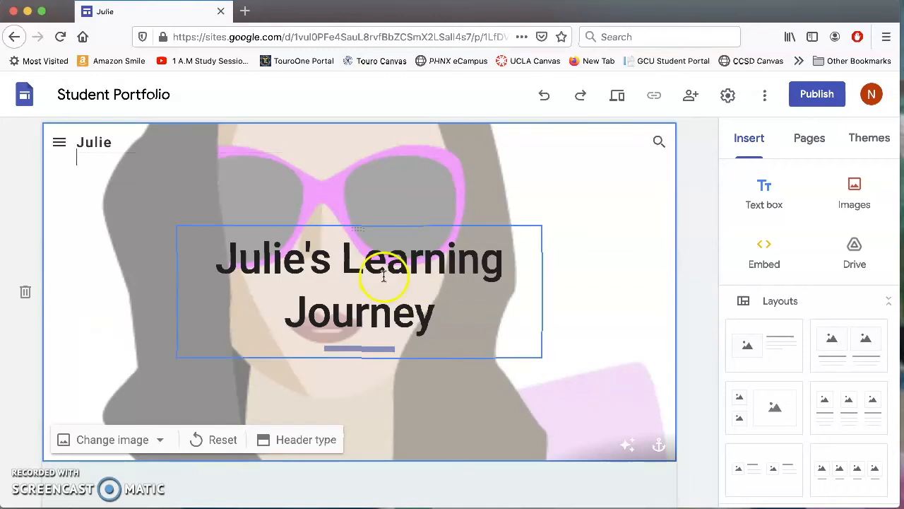
# Change Learning Journey in the header title to 'Graphic Design 1 Portfolio'.
pyautogui.moveTo(433, 314); pyautogui.dragTo(349, 264)
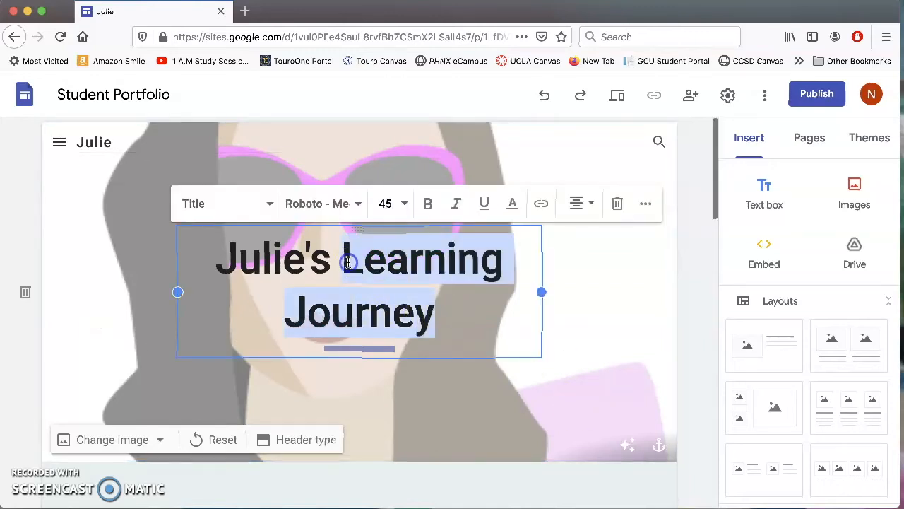
pyautogui.write('Gra')
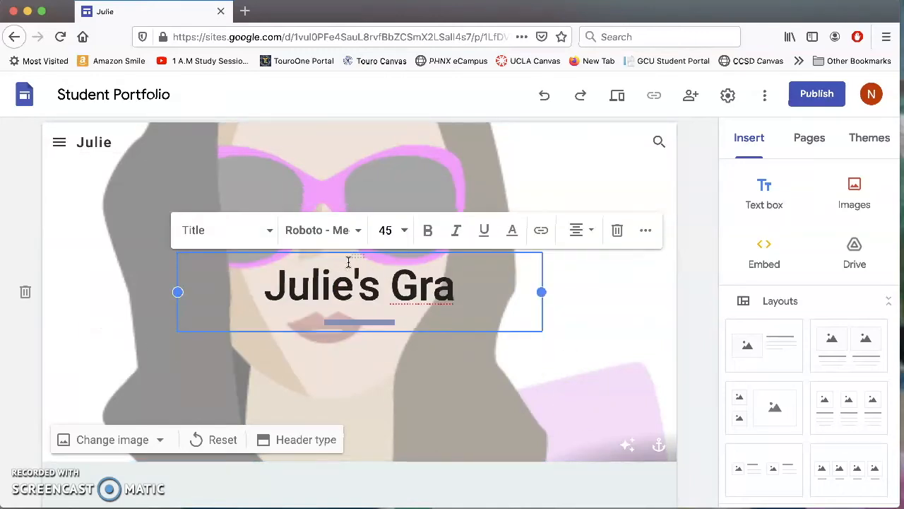
pyautogui.write('phic Design')
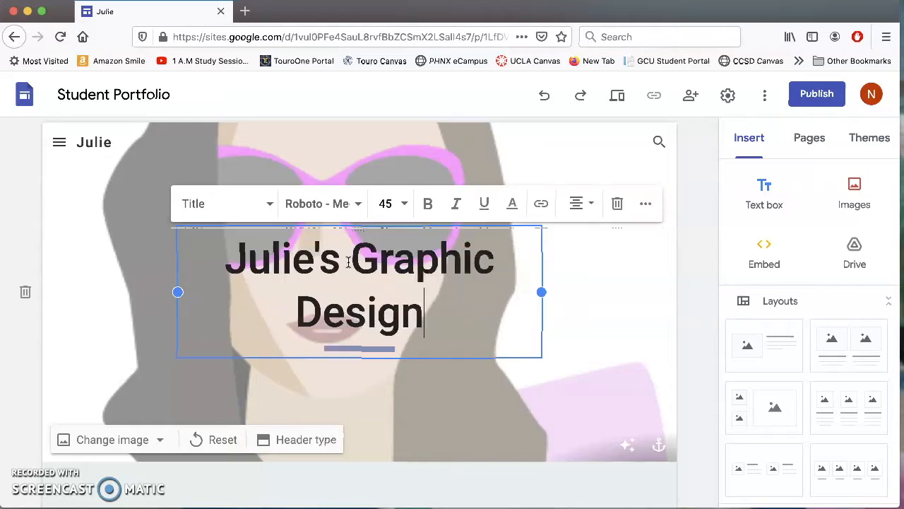
pyautogui.write(' 1 Po')
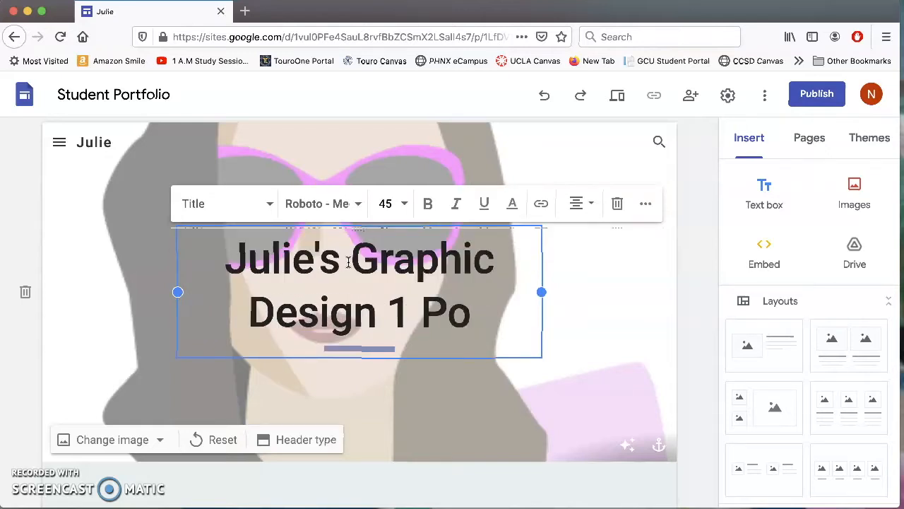
pyautogui.write('rtfolio')
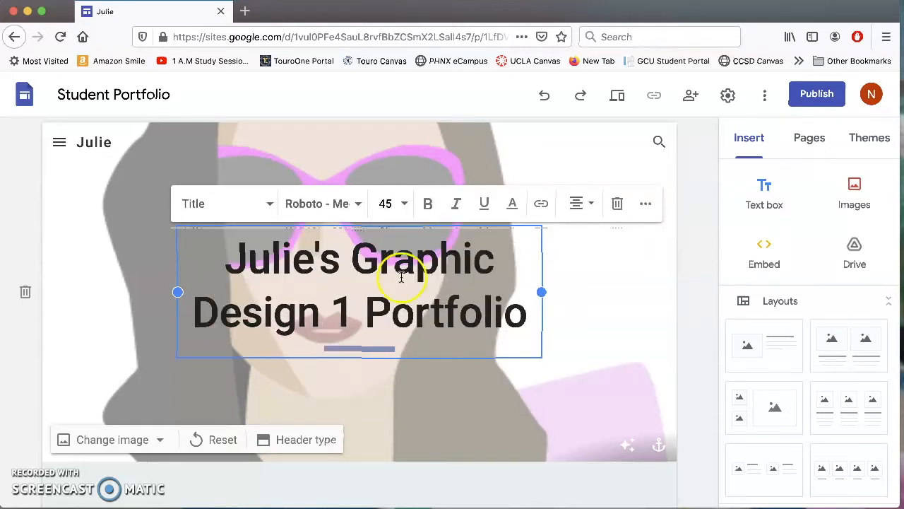
pyautogui.click(693, 361)
pyautogui.scroll(-1, 536, 329)
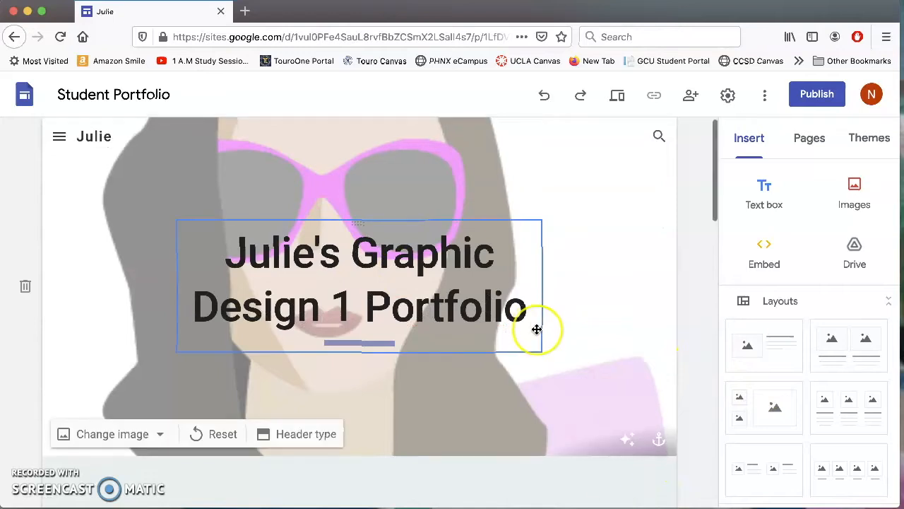
pyautogui.scroll(-5, 537, 329)
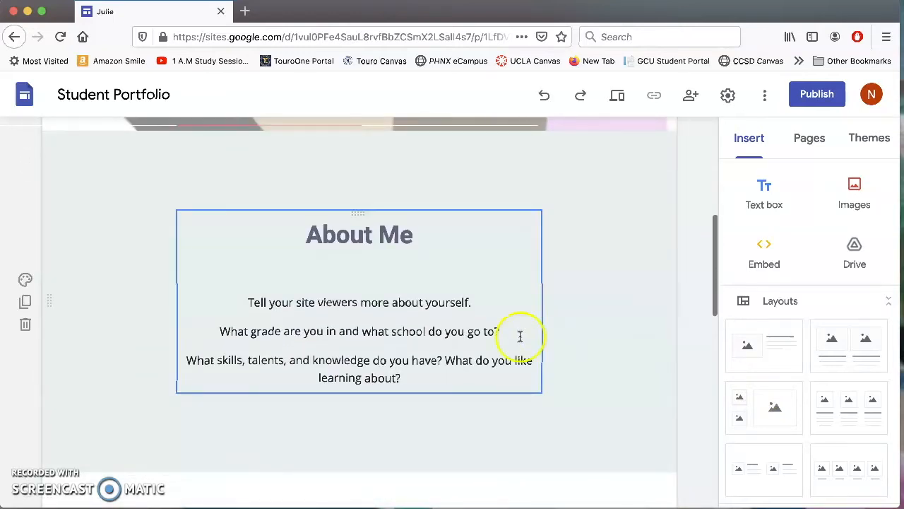
# Delete the About Me placeholder paragraphs and retitle the heading 'About This Portfolio'.
pyautogui.moveTo(412, 384); pyautogui.dragTo(246, 300)
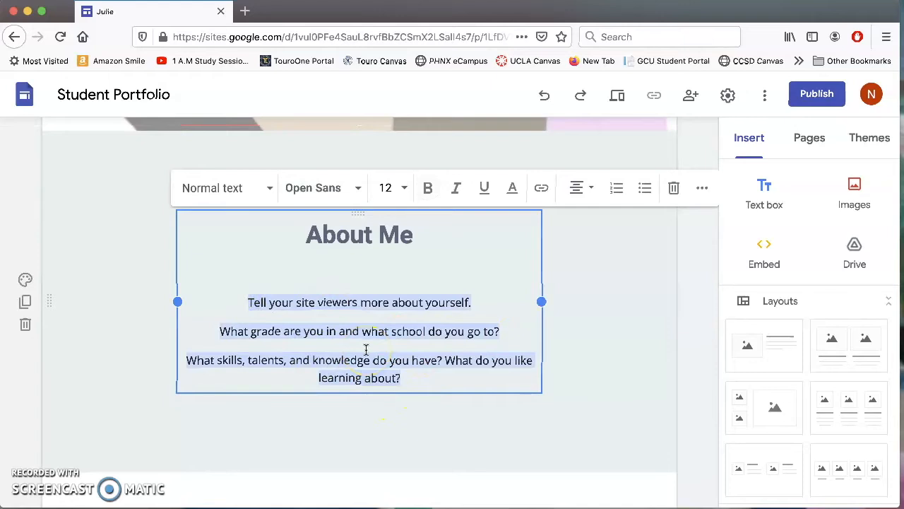
pyautogui.press('BackSpace')
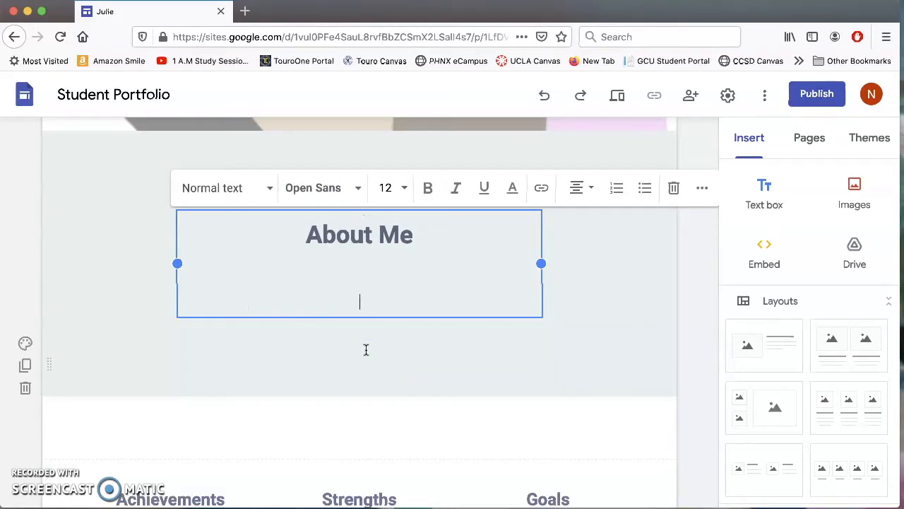
pyautogui.click(420, 234)
pyautogui.press('BackSpace')
pyautogui.press('BackSpace')
pyautogui.write('this portfolio')
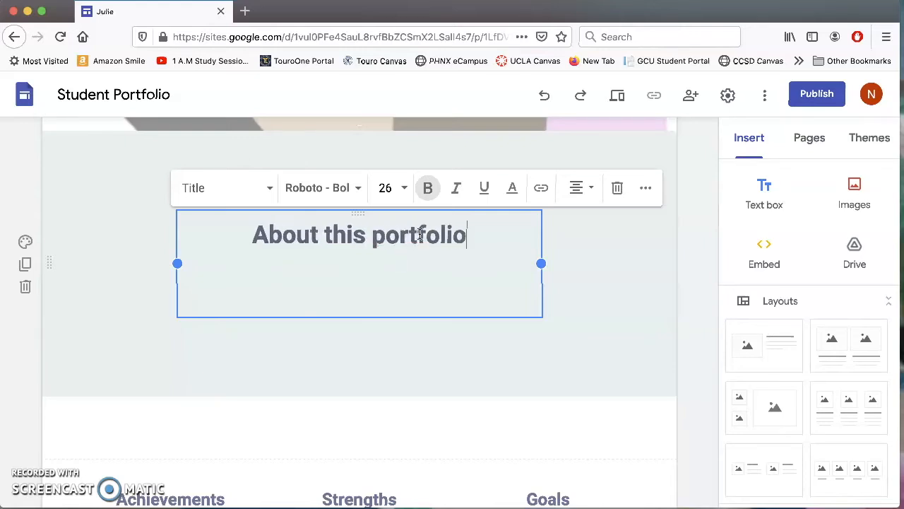
pyautogui.press('BackSpace')
pyautogui.press('BackSpace')
pyautogui.press('BackSpace')
pyautogui.press('BackSpace')
pyautogui.press('BackSpace')
pyautogui.press('BackSpace')
pyautogui.press('BackSpace')
pyautogui.press('BackSpace')
pyautogui.press('BackSpace')
pyautogui.press('BackSpace')
pyautogui.press('BackSpace')
pyautogui.press('BackSpace')
pyautogui.press('BackSpace')
pyautogui.press('BackSpace')
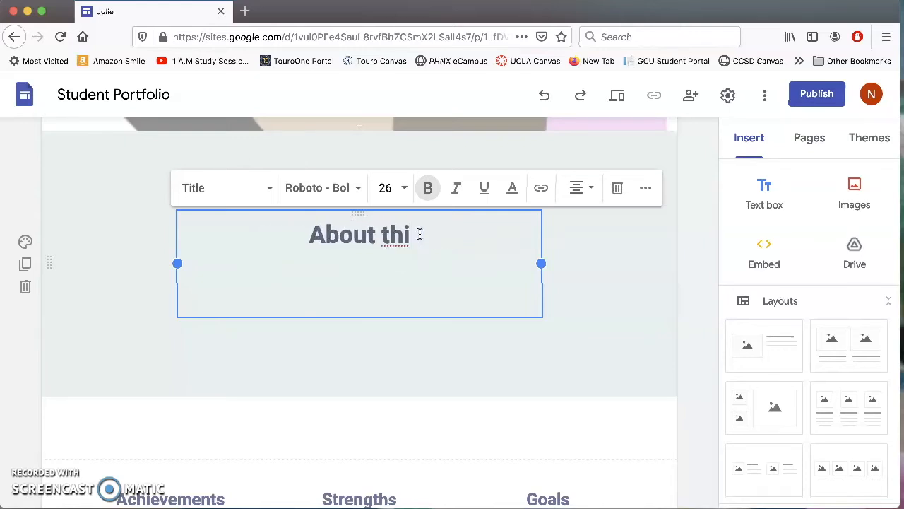
pyautogui.write('This')
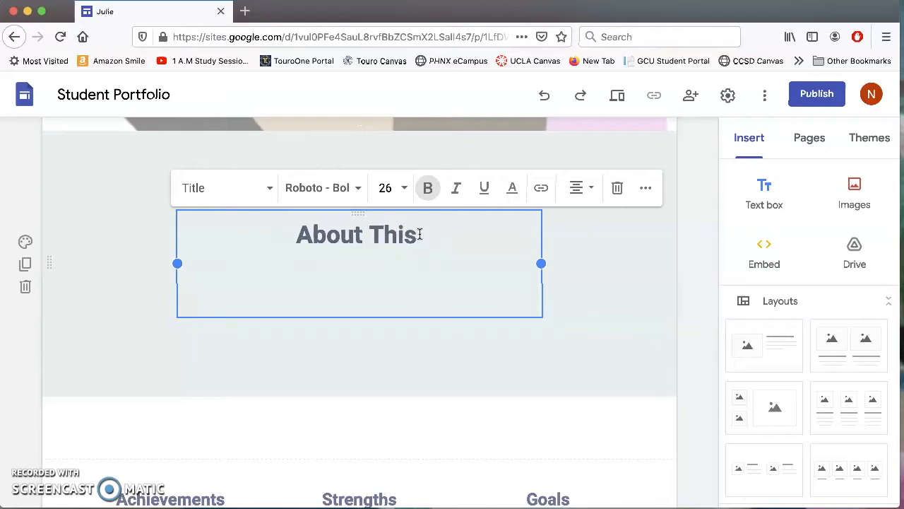
pyautogui.write(' Portfol')
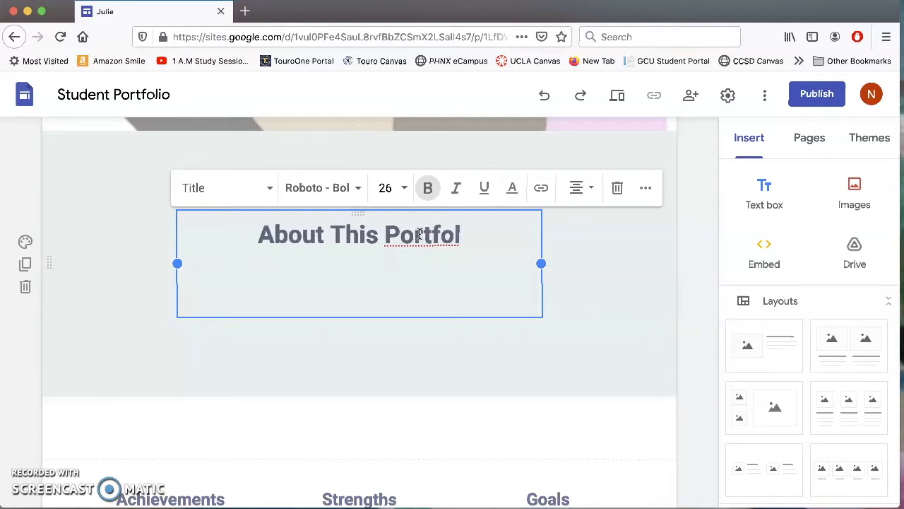
pyautogui.write('io')
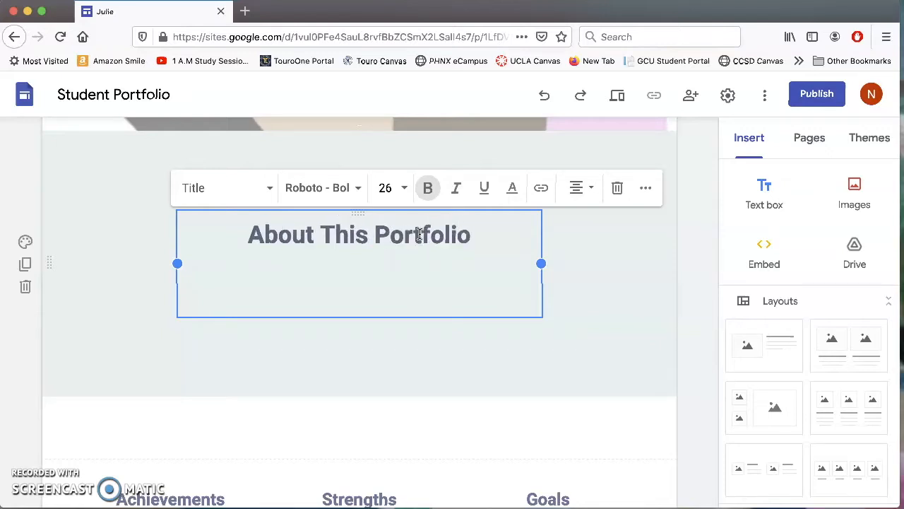
# Add a sentence showcasing Graphic Design 1 work as a sophomore at Nevada Learning Academy.
pyautogui.press('Return')
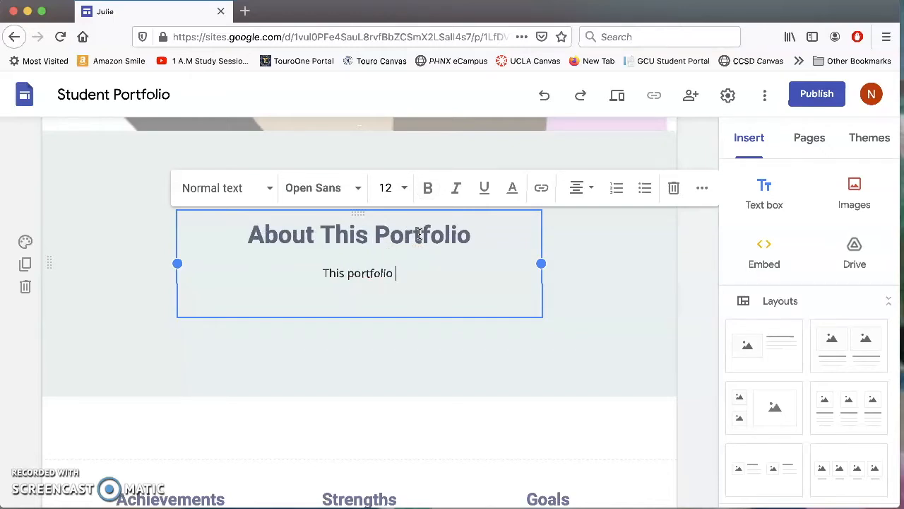
pyautogui.write('This portfolio showcases my best work from ')
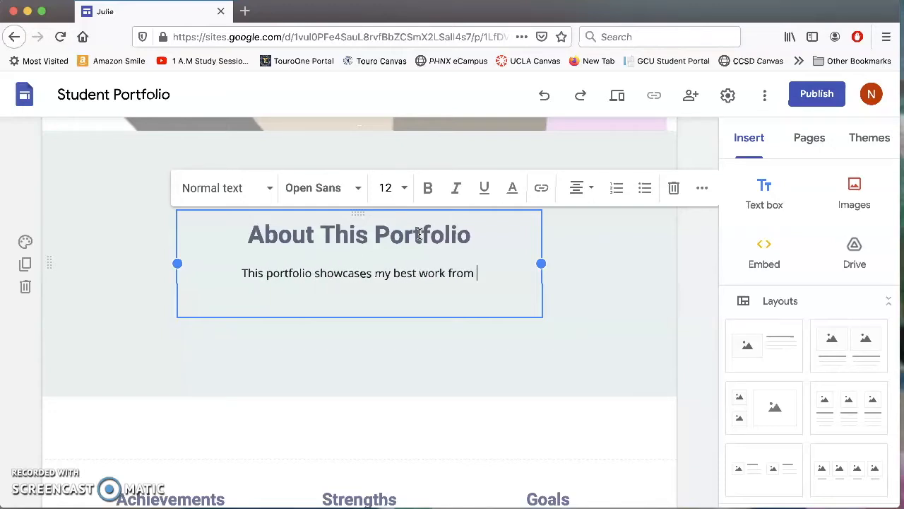
pyautogui.write('Graphi')
pyautogui.write('Des')
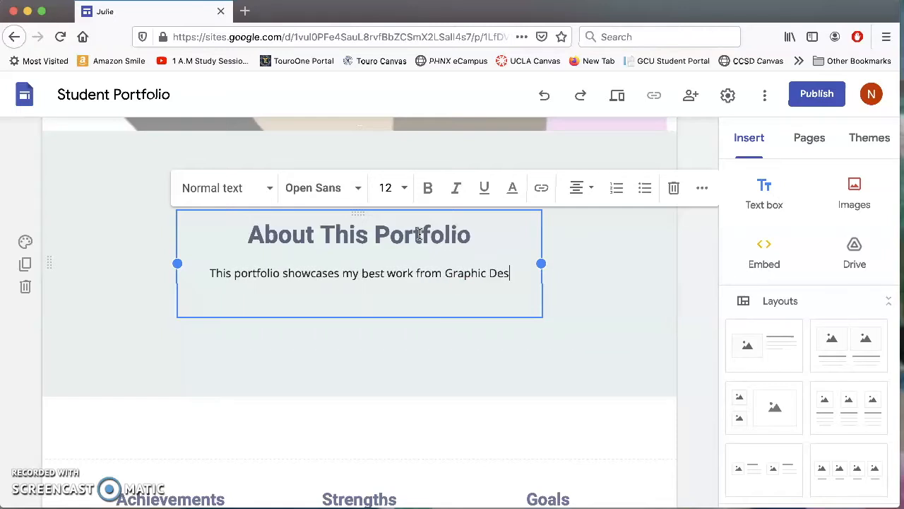
pyautogui.write('ign 1 as a')
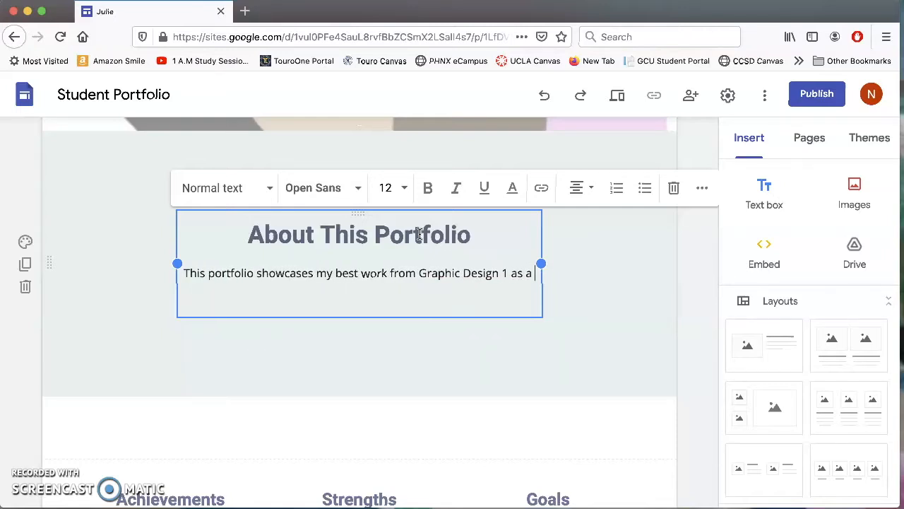
pyautogui.write(' sophomore i')
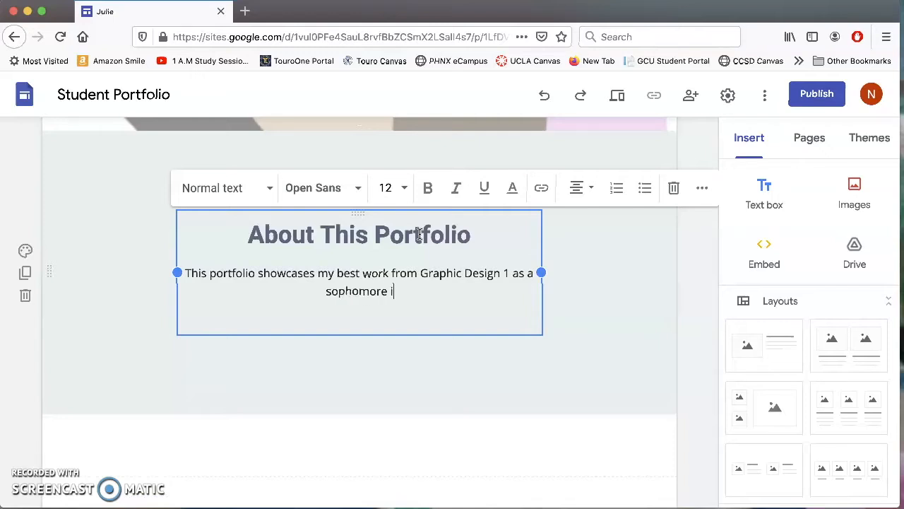
pyautogui.write('n high schoo')
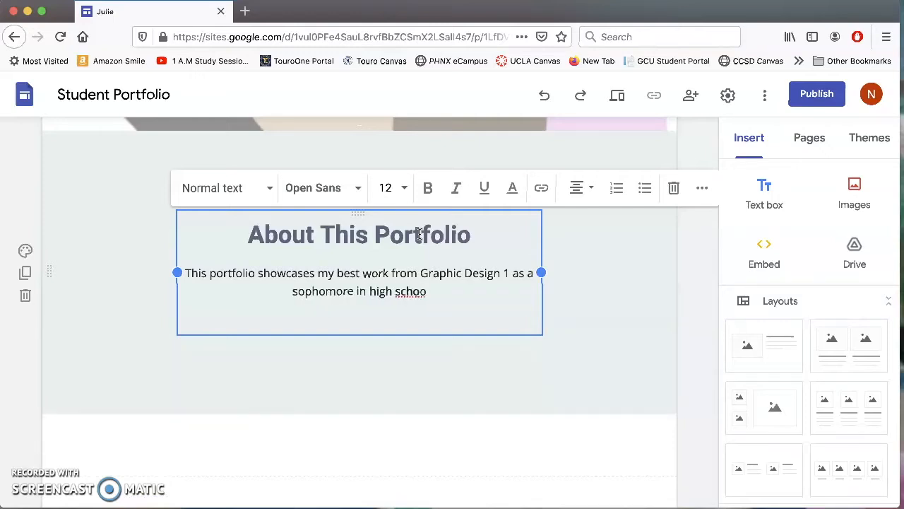
pyautogui.write('l at Neva')
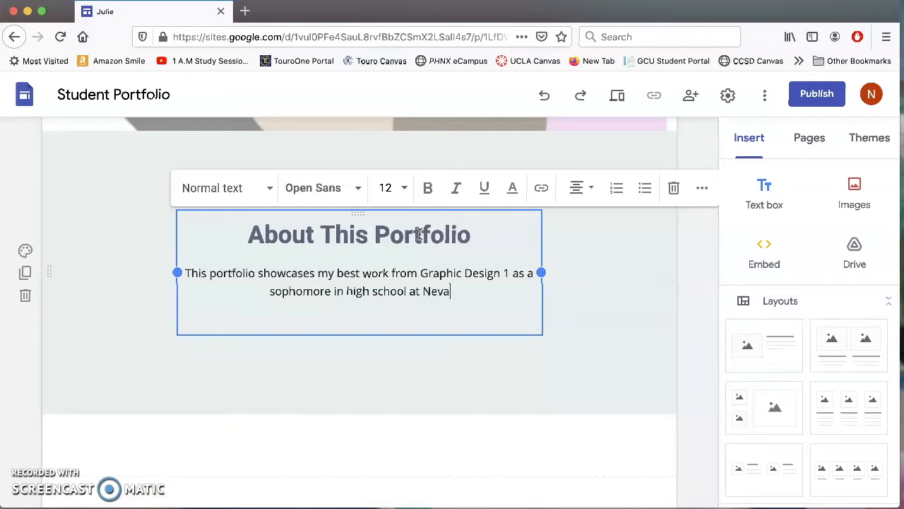
pyautogui.write('da Learning Academy.')
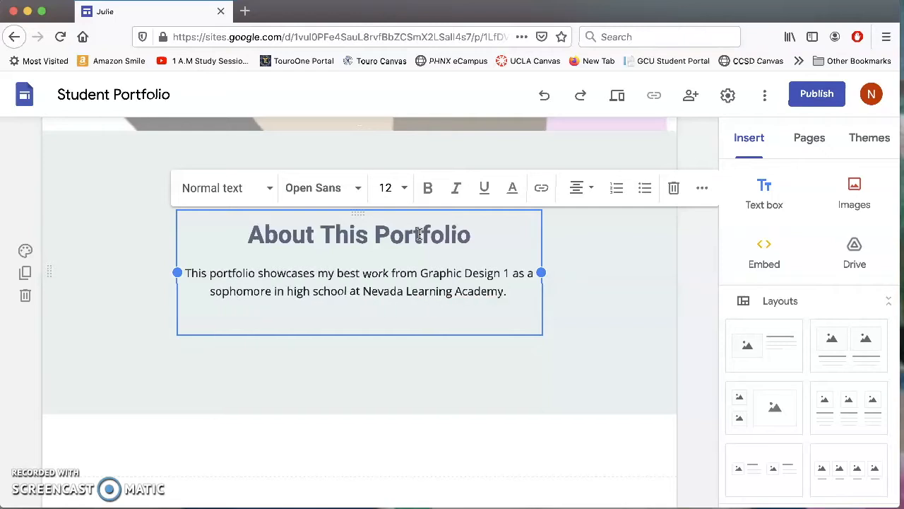
pyautogui.click(586, 335)
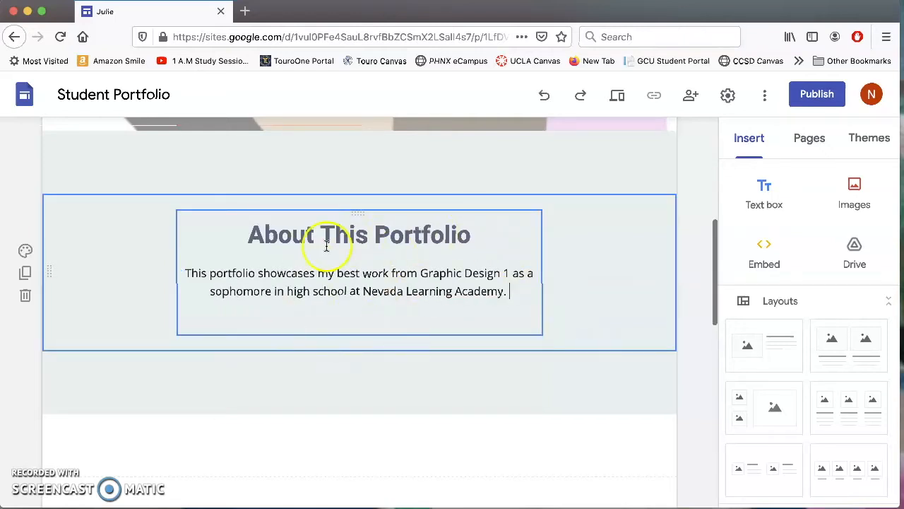
pyautogui.scroll(-1, 443, 329)
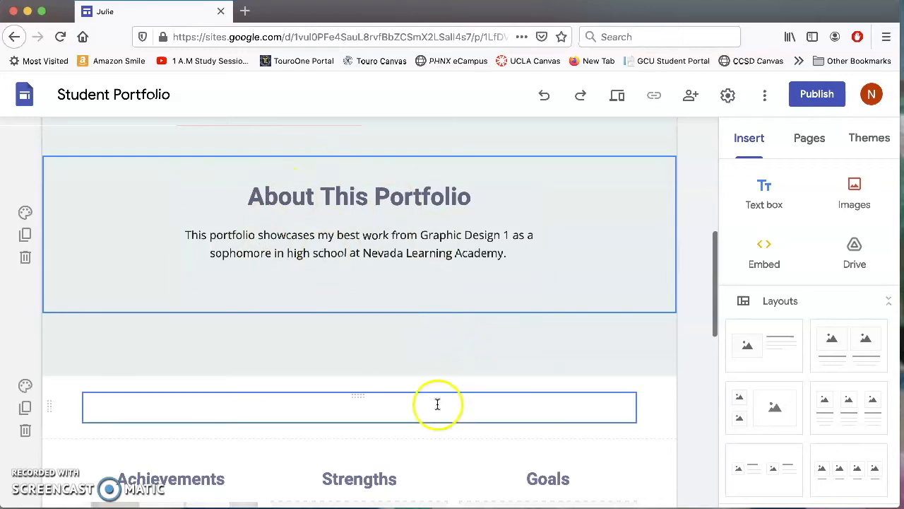
pyautogui.scroll(-5, 402, 363)
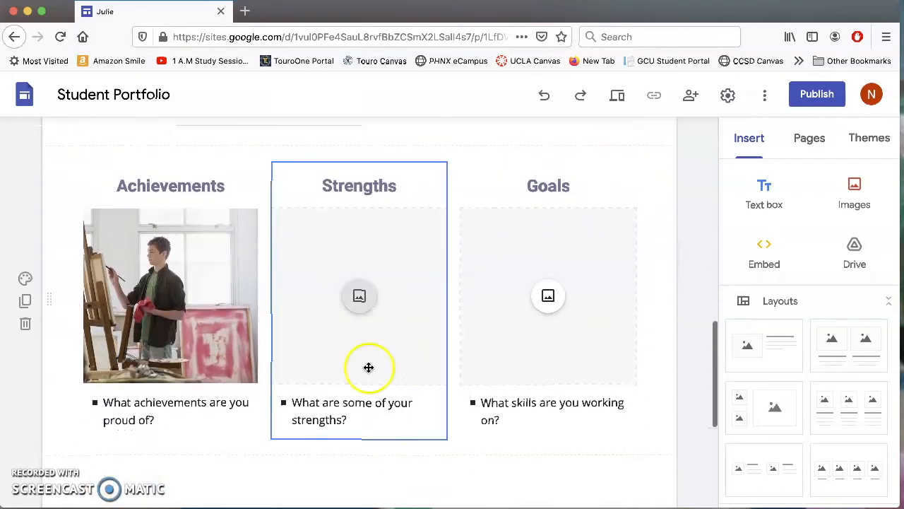
# Rename the Achievements heading to 'Vector Self Portrait', correcting the Portrait typo.
pyautogui.click(196, 186)
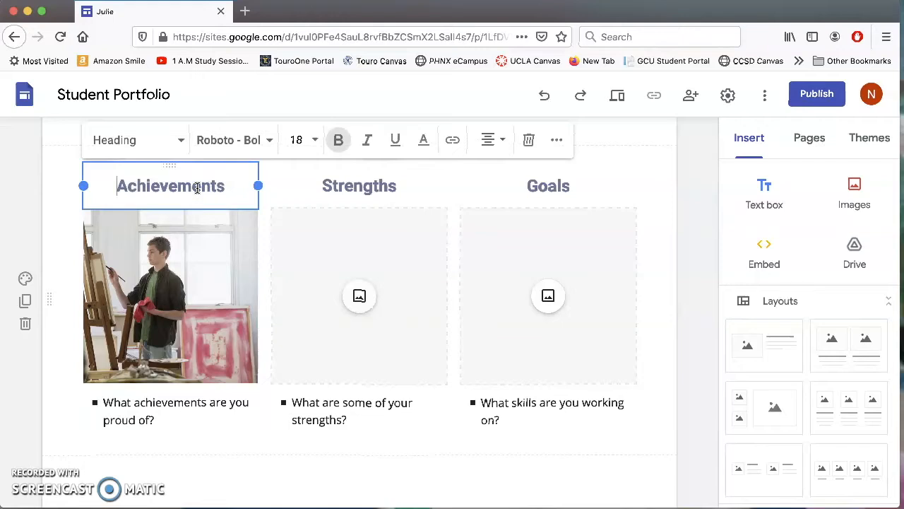
pyautogui.scroll(-4, 383, 313)
pyautogui.scroll(5, 384, 317)
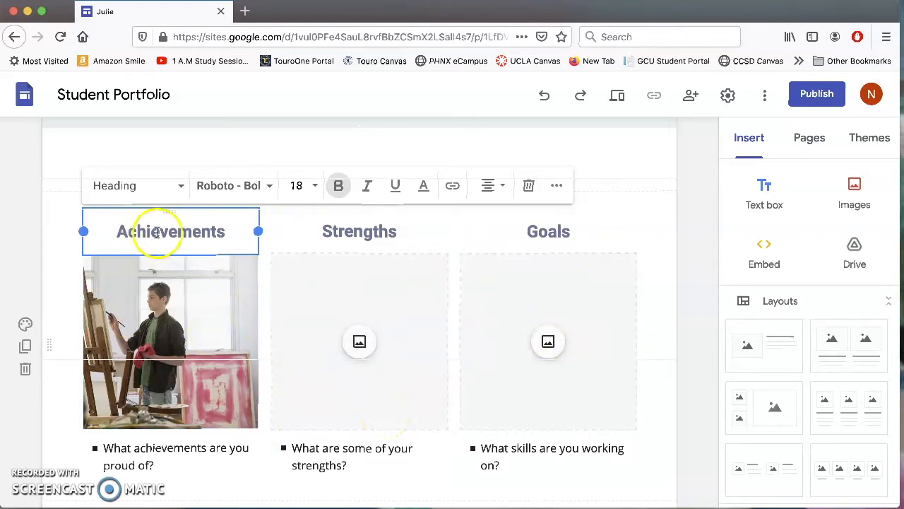
pyautogui.moveTo(226, 231); pyautogui.dragTo(117, 231)
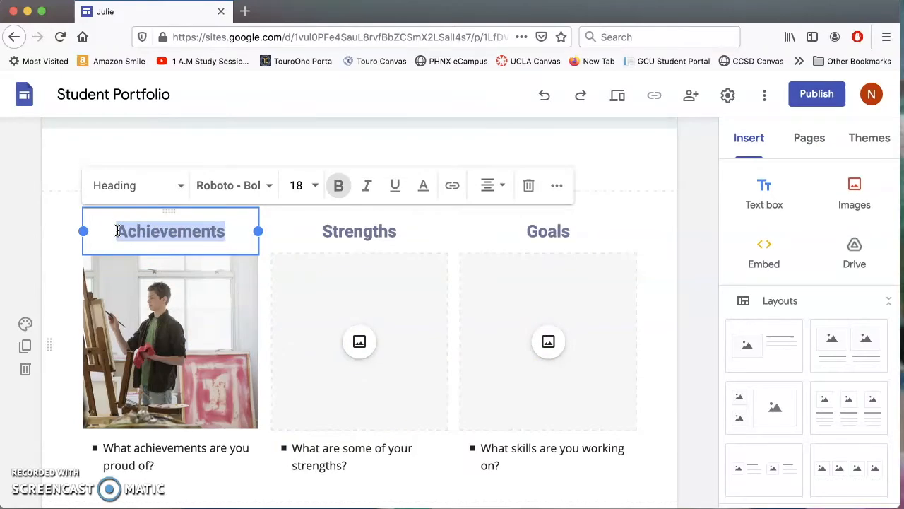
pyautogui.write('Vector Self Portrait')
pyautogui.click(222, 233)
pyautogui.write('r')
# Rename the Strengths and Goals headings to 'Playing Cards' and 'Book Cover'.
pyautogui.click(402, 232)
pyautogui.moveTo(397, 234); pyautogui.dragTo(308, 229)
pyautogui.write('Playing Cards')
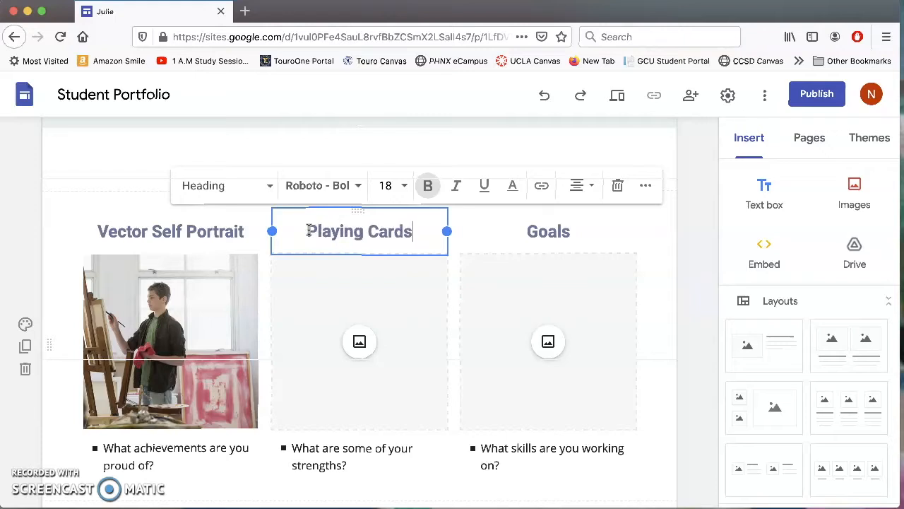
pyautogui.moveTo(572, 234); pyautogui.dragTo(517, 233)
pyautogui.moveTo(627, 19)
pyautogui.mouseDown()
pyautogui.moveTo(614, 487)
pyautogui.moveTo(629, 20)
pyautogui.mouseUp()
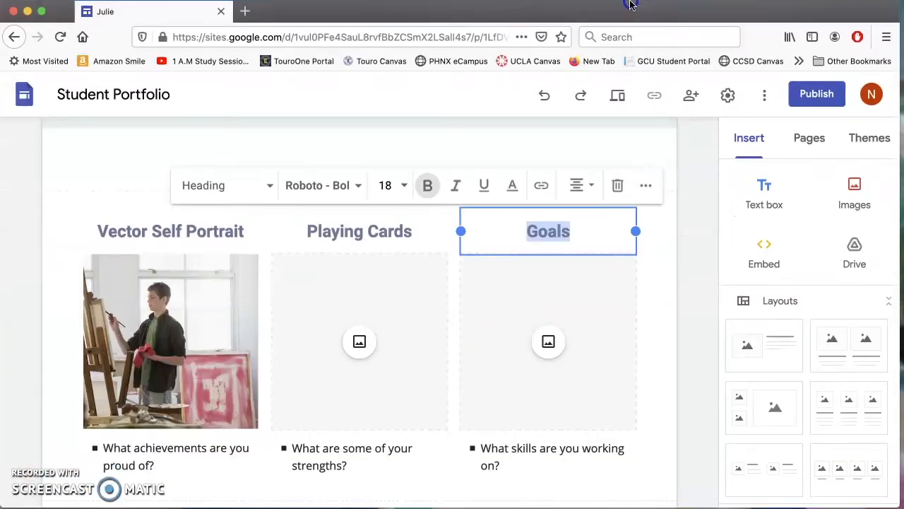
pyautogui.write('B')
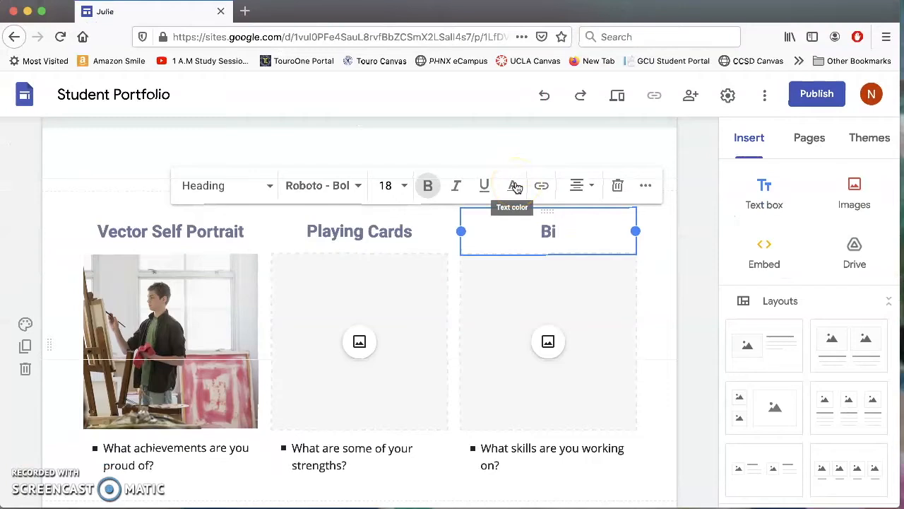
pyautogui.write('ook Cover')
pyautogui.click(510, 191)
# Replace the first card's painter photo with the uploaded sunglasses self-portrait.
pyautogui.click(165, 333)
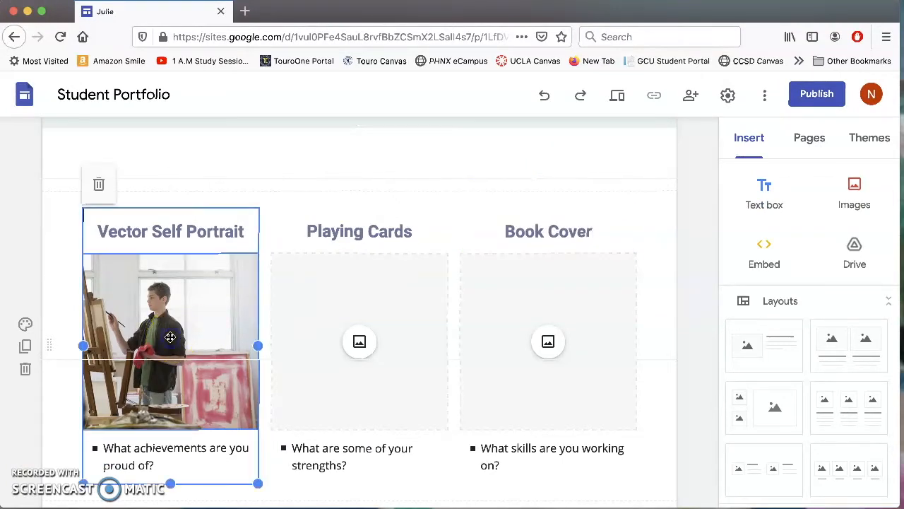
pyautogui.click(147, 333)
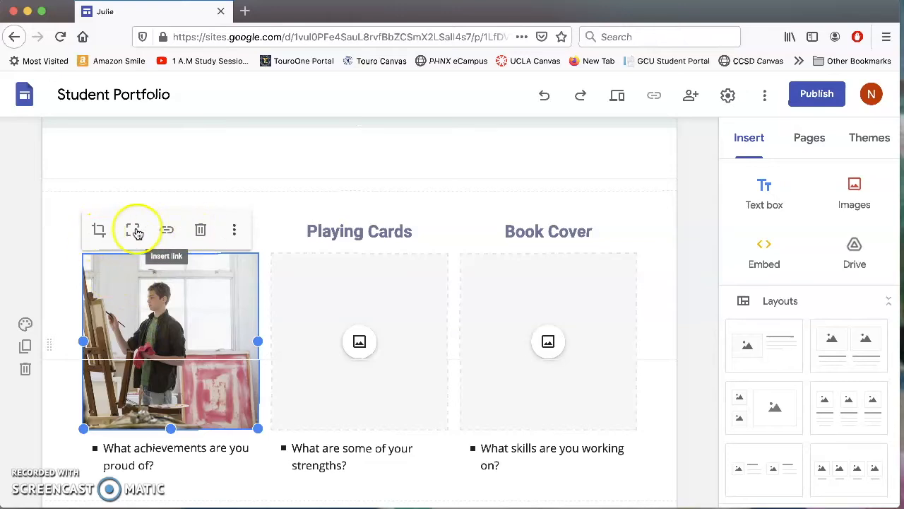
pyautogui.click(234, 230)
pyautogui.moveTo(234, 236)
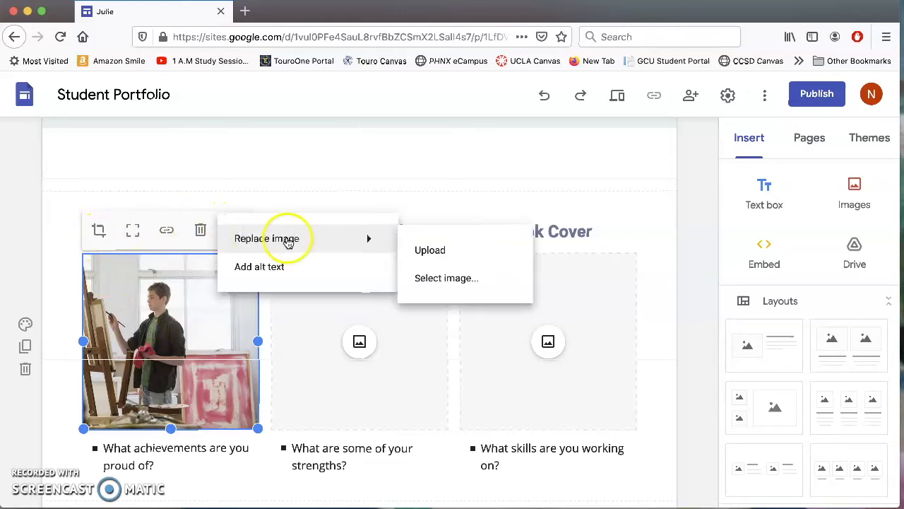
pyautogui.click(438, 253)
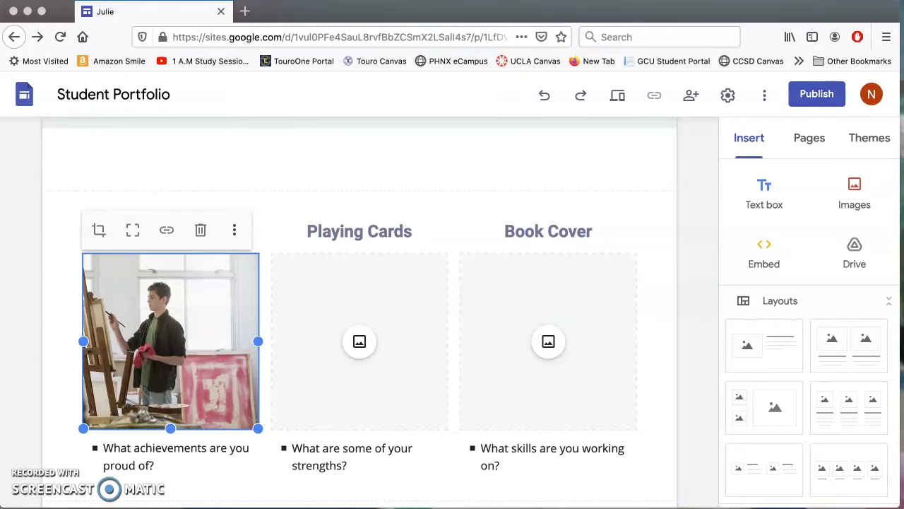
pyautogui.click(140, 472)
# Delete the 'What achievements are you proud of?' prompt under the portrait.
pyautogui.click(139, 471)
pyautogui.moveTo(178, 471); pyautogui.dragTo(102, 450)
pyautogui.press('BackSpace')
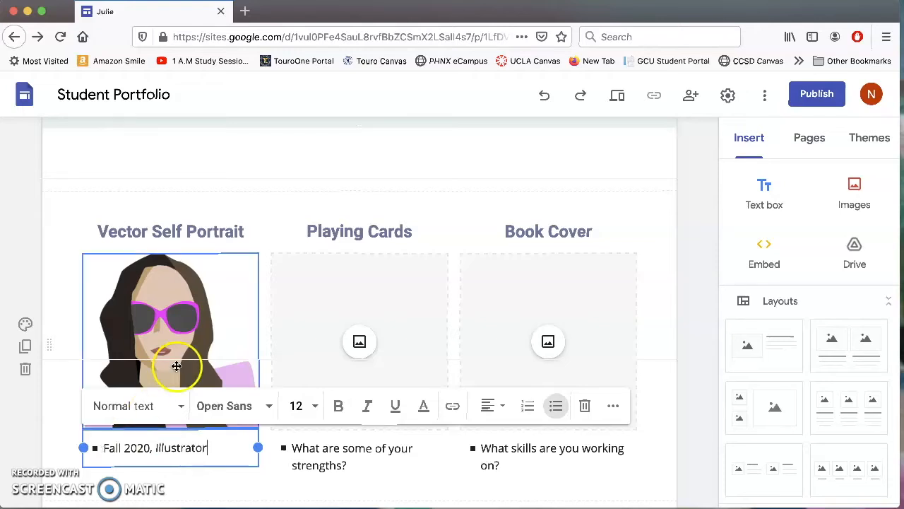
# Upload the playing card designs image into the Playing Cards card and select its caption question.
pyautogui.click(364, 345)
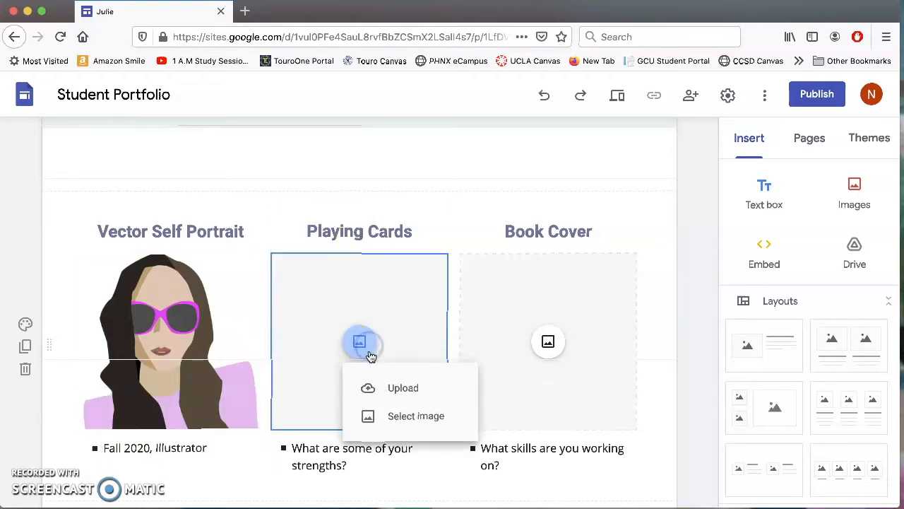
pyautogui.click(401, 387)
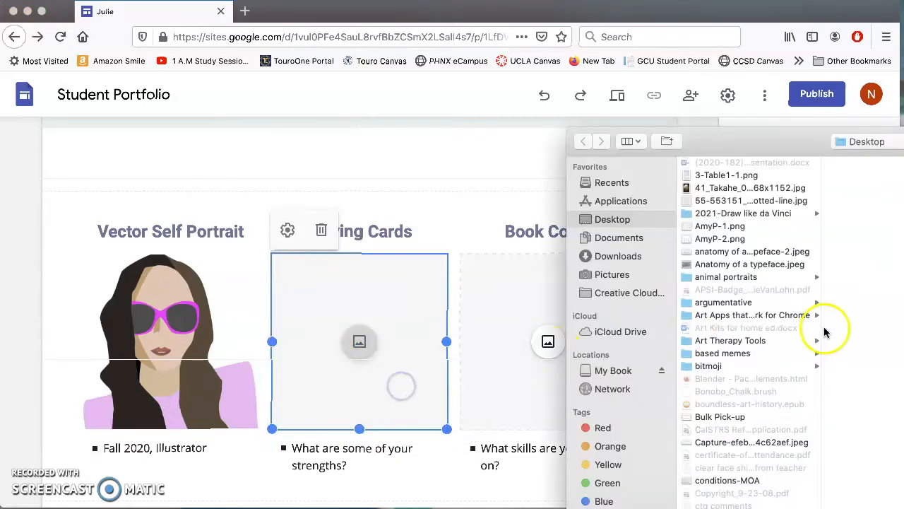
pyautogui.moveTo(783, 135); pyautogui.dragTo(903, 106)
pyautogui.moveTo(760, 12); pyautogui.dragTo(739, 372)
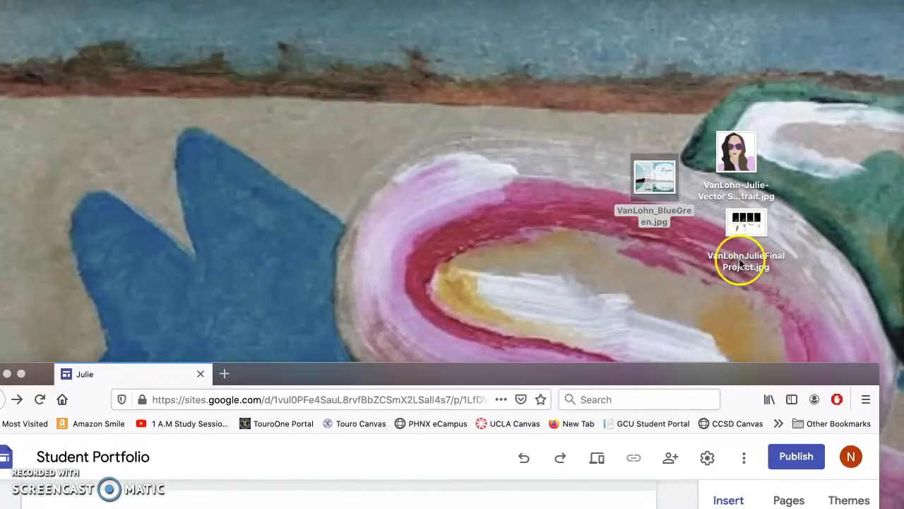
pyautogui.moveTo(682, 379); pyautogui.dragTo(689, 7)
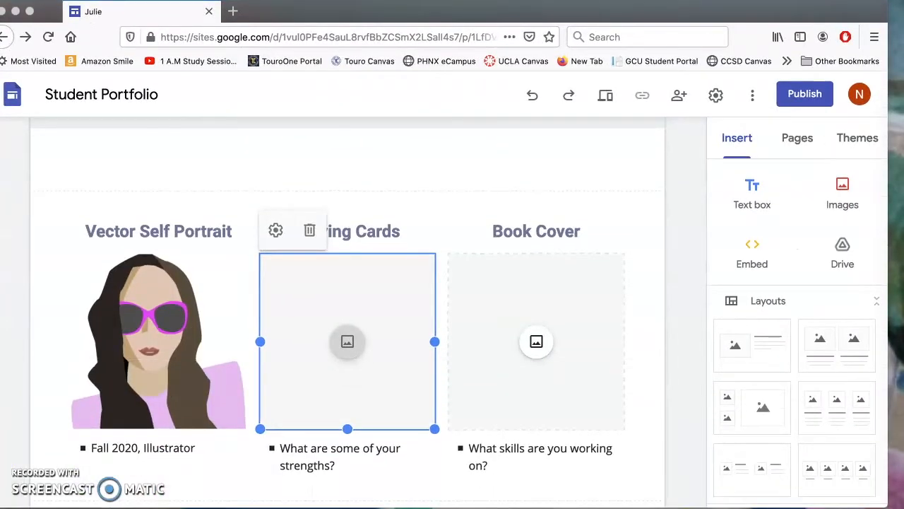
pyautogui.moveTo(903, 106); pyautogui.dragTo(903, 56)
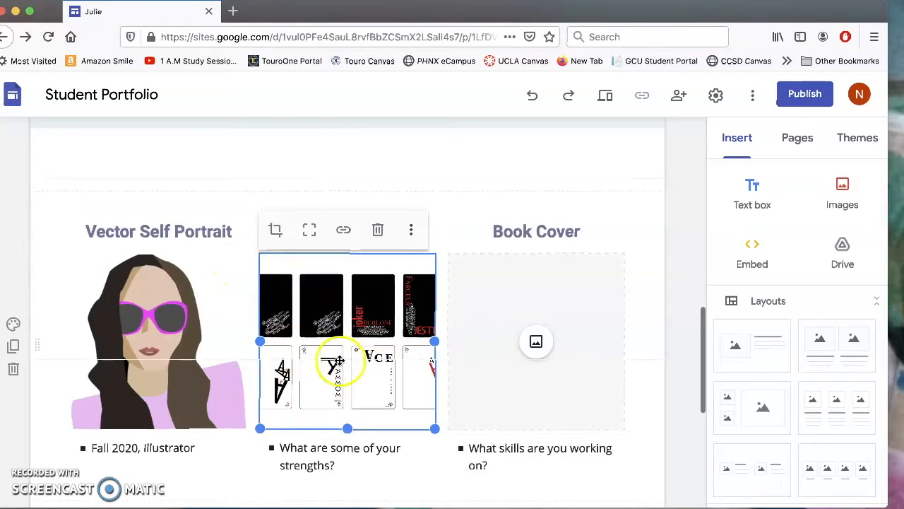
pyautogui.click(331, 464)
pyautogui.moveTo(332, 464); pyautogui.dragTo(276, 445)
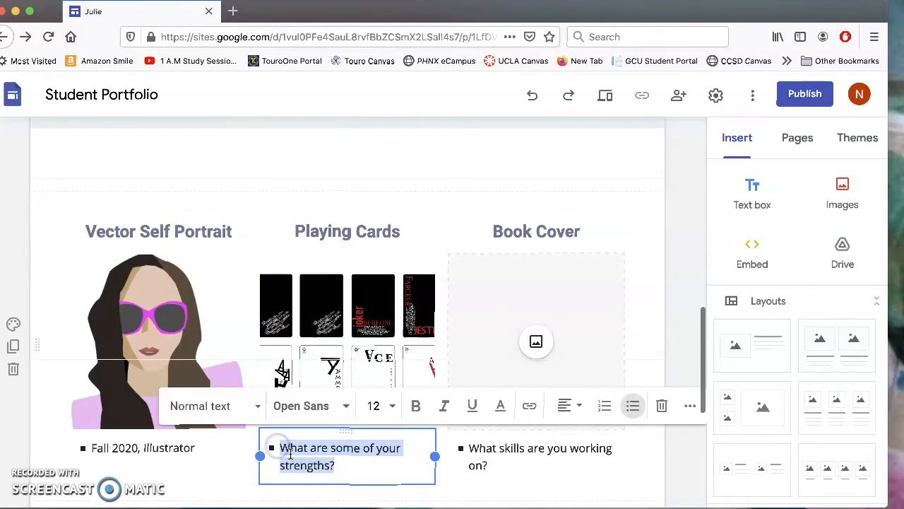
# Caption Playing Cards 'Spring 2021, Illustrator', correcting the mistyped year and program.
pyautogui.write('Spring 2021, InDesign')
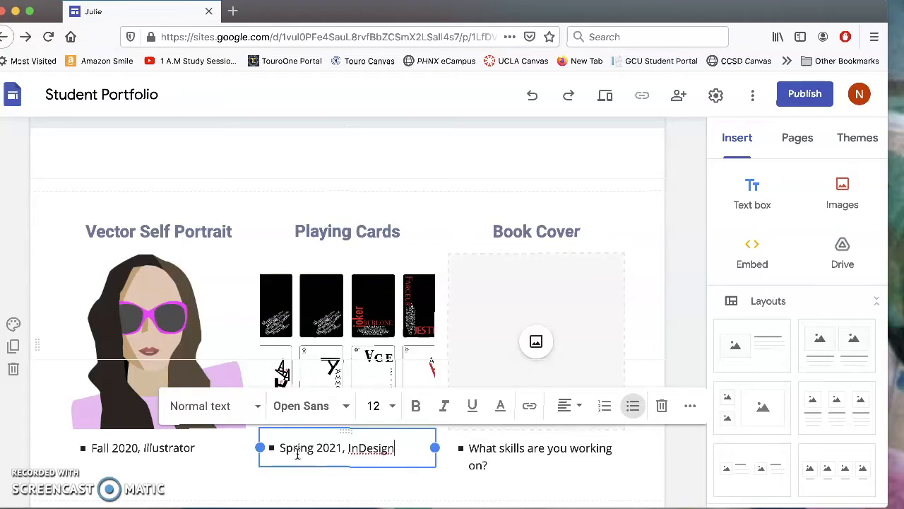
pyautogui.click(330, 449)
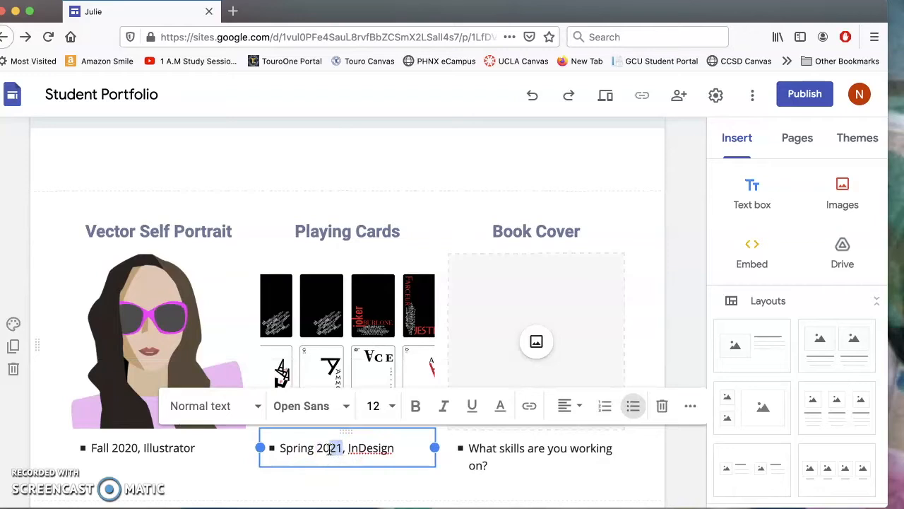
pyautogui.write('09')
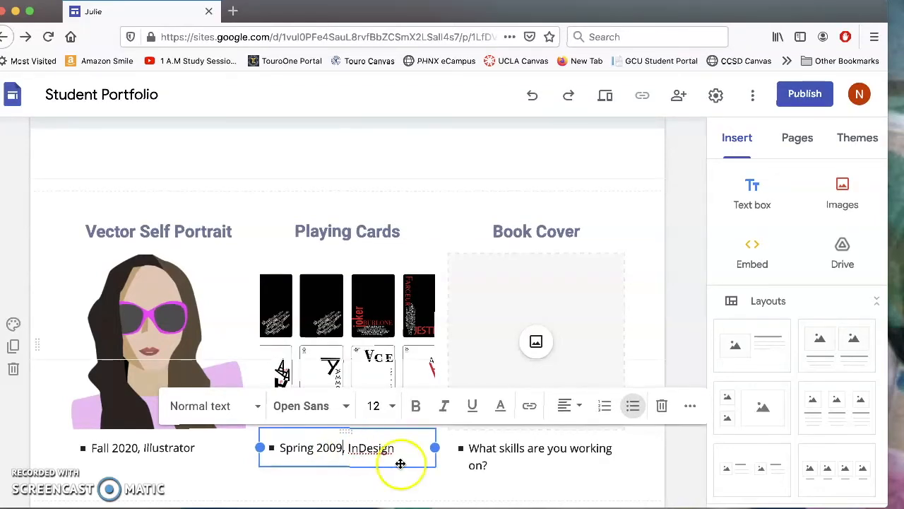
pyautogui.click(361, 450)
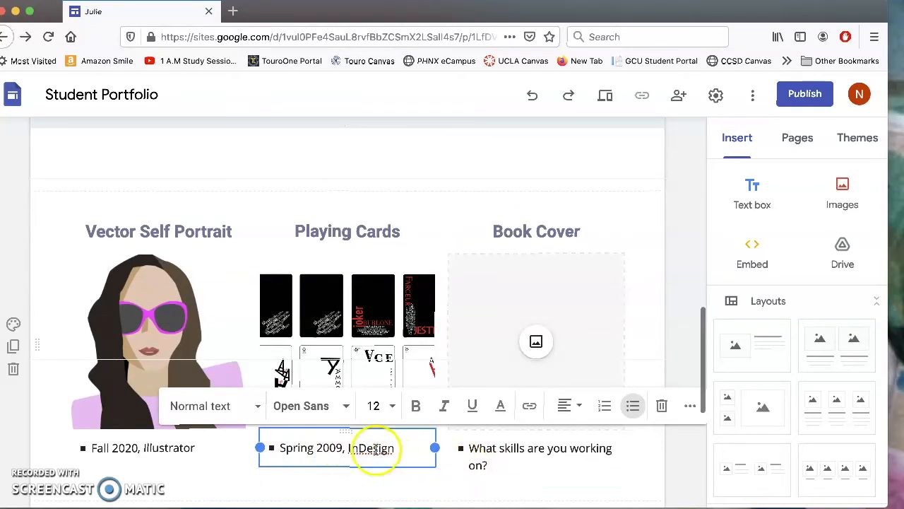
pyautogui.moveTo(329, 448); pyautogui.dragTo(344, 447)
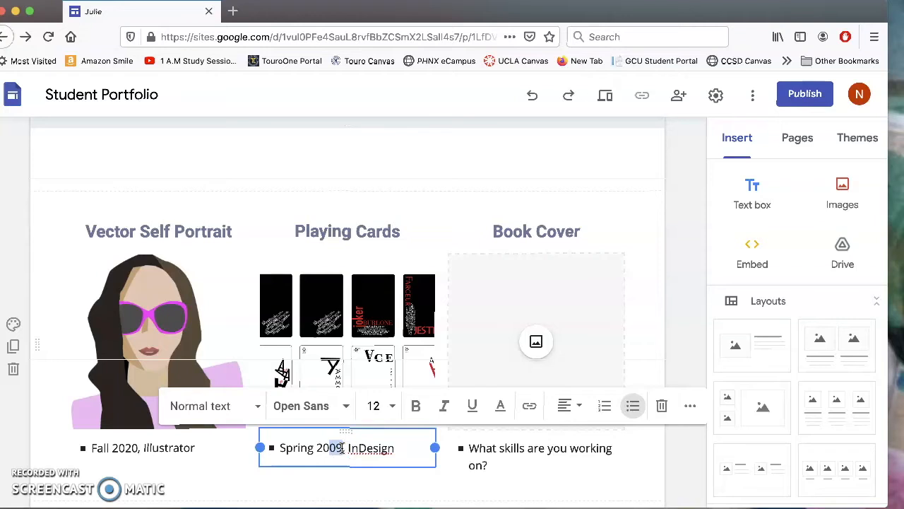
pyautogui.write('21')
pyautogui.moveTo(397, 448); pyautogui.dragTo(346, 448)
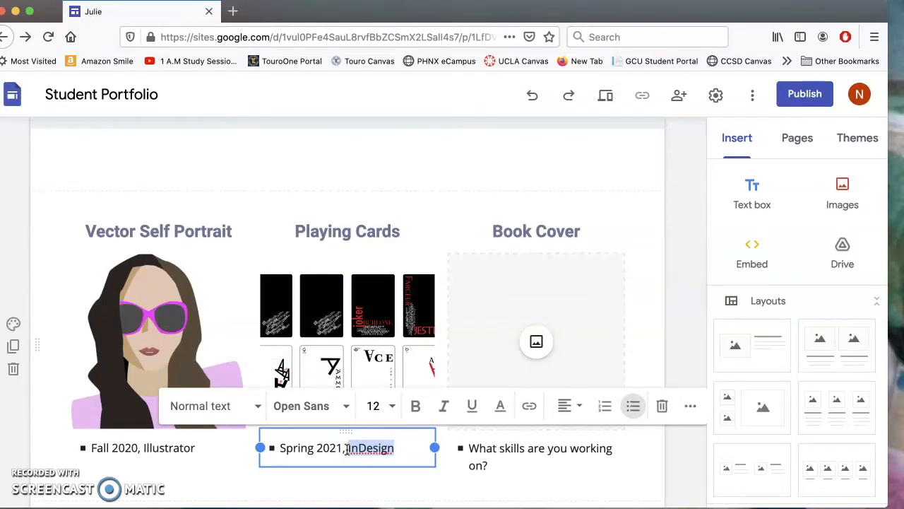
pyautogui.write('I')
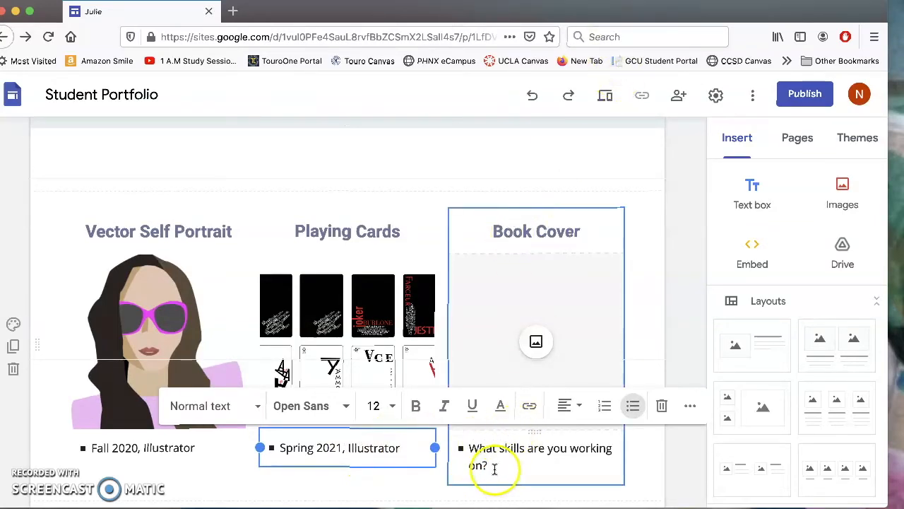
# Replace the Book Cover caption question with 'Spring 2021, Photoshop'.
pyautogui.moveTo(492, 471); pyautogui.dragTo(464, 449)
pyautogui.write('Spring 2021, Photoshop')
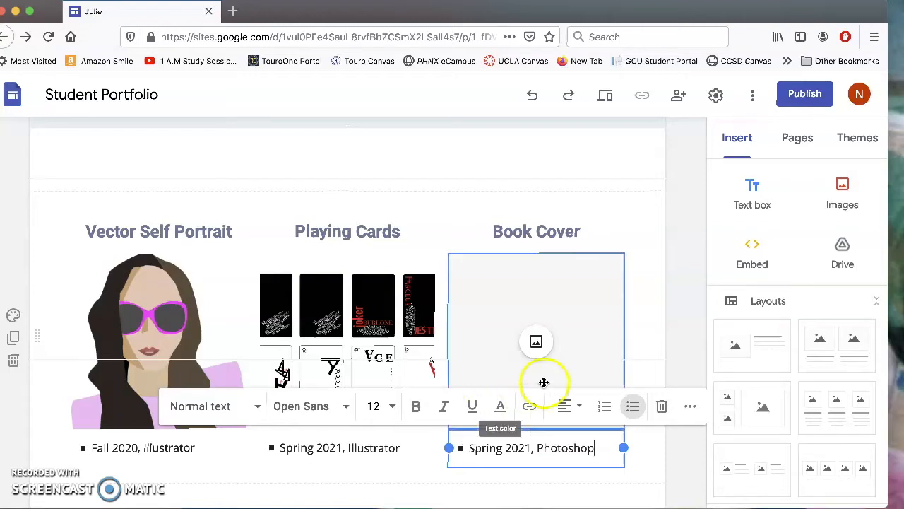
pyautogui.click(537, 343)
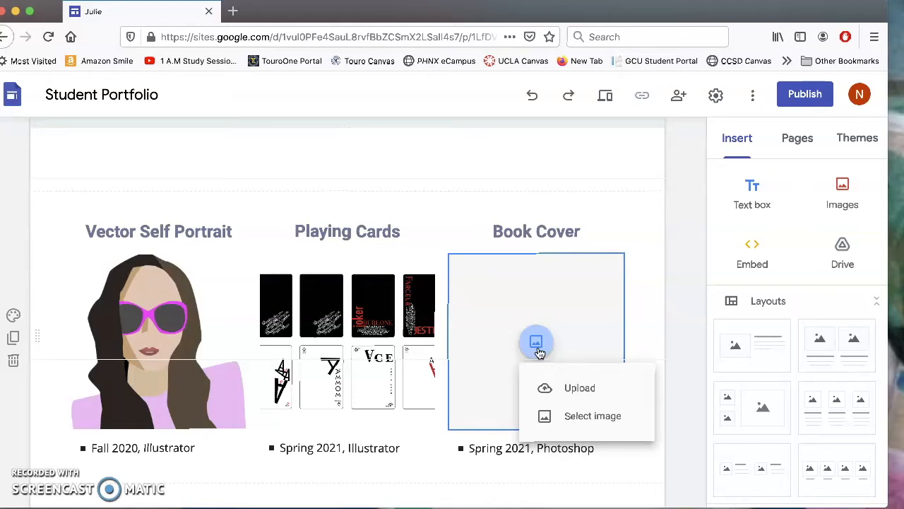
# Upload the blue-green Escape book cover image into the Book Cover card, then maximise Firefox.
pyautogui.click(541, 353)
pyautogui.click(556, 399)
pyautogui.moveTo(822, 139); pyautogui.dragTo(903, 121)
pyautogui.moveTo(844, 23)
pyautogui.mouseDown()
pyautogui.moveTo(753, 390)
pyautogui.moveTo(756, 414)
pyautogui.moveTo(801, 147)
pyautogui.moveTo(854, 21)
pyautogui.mouseUp()
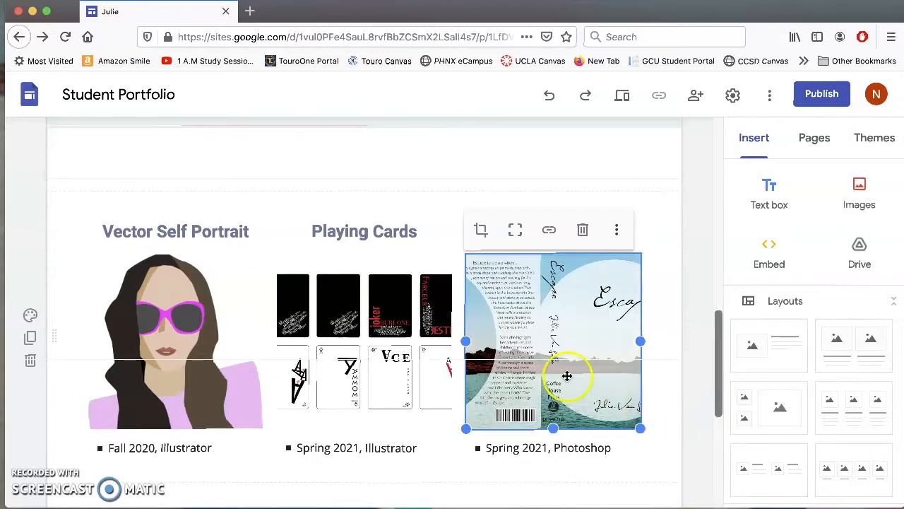
pyautogui.moveTo(646, 16); pyautogui.dragTo(650, 341)
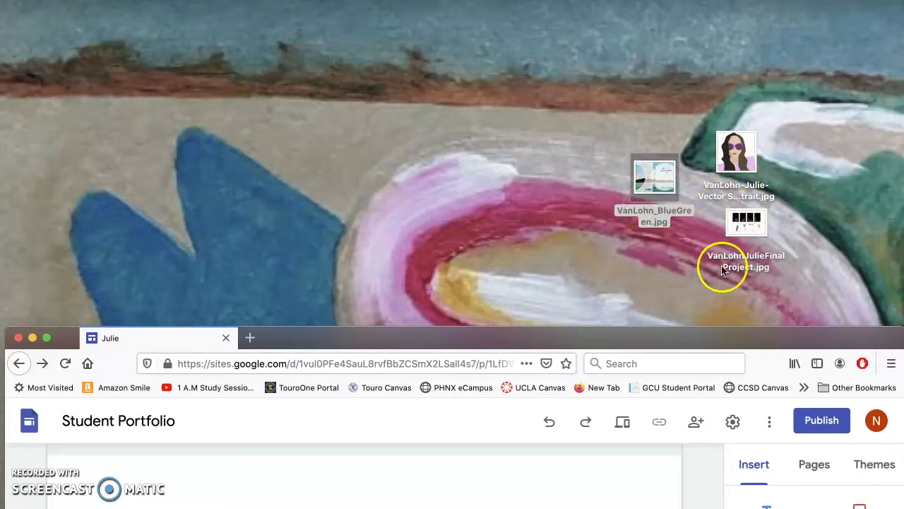
pyautogui.moveTo(679, 344); pyautogui.dragTo(670, 277)
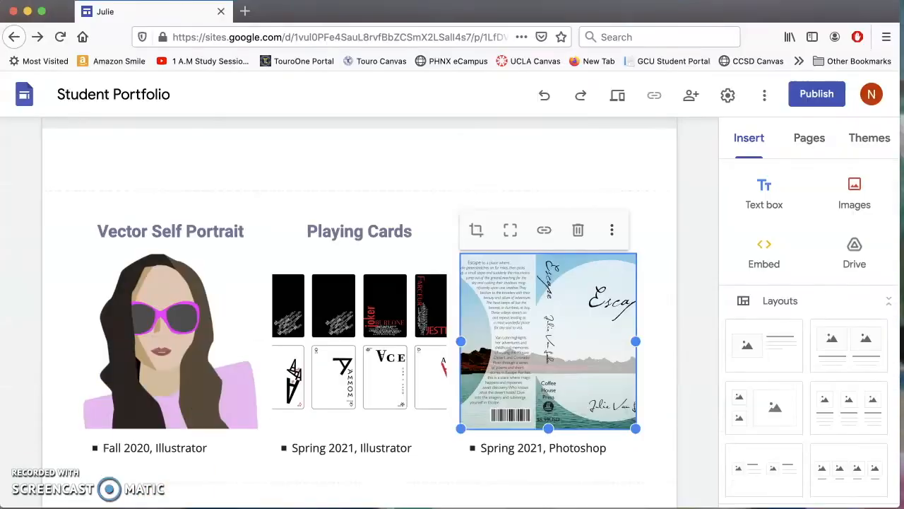
pyautogui.doubleClick(668, 272)
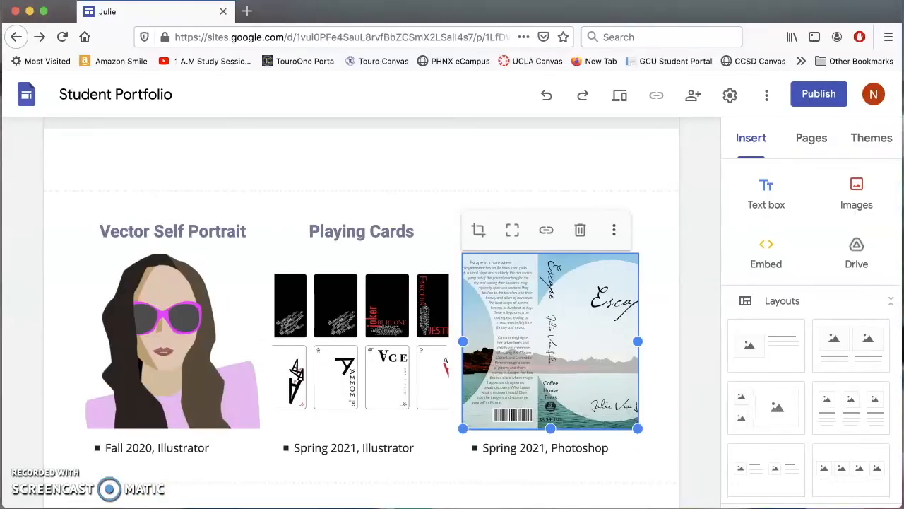
pyautogui.scroll(-5, 463, 470)
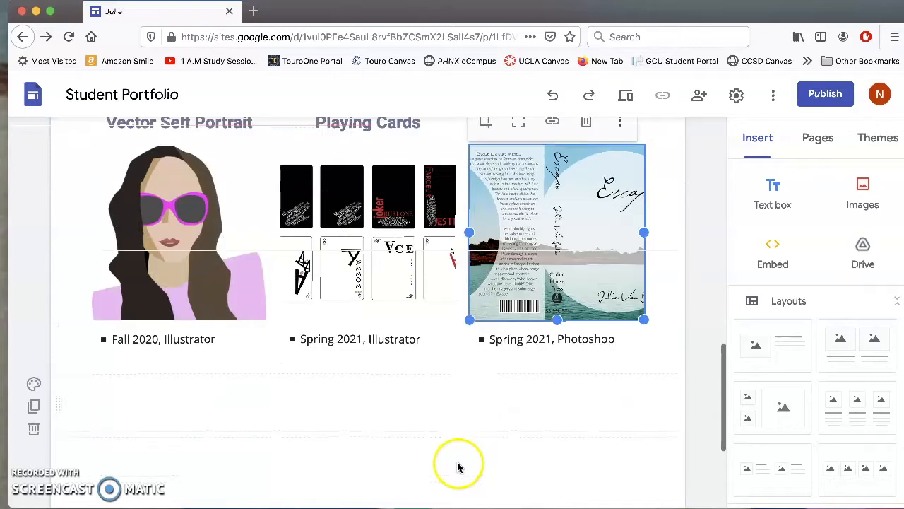
# Replace the footer's 'Get in touch' line with 'Thank you for visiting my student portfolio.'.
pyautogui.click(433, 424)
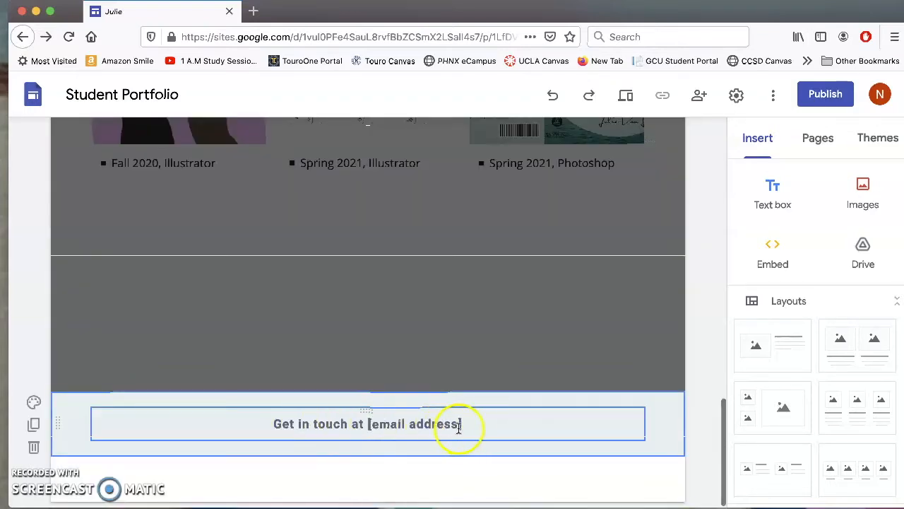
pyautogui.moveTo(468, 426); pyautogui.dragTo(411, 426)
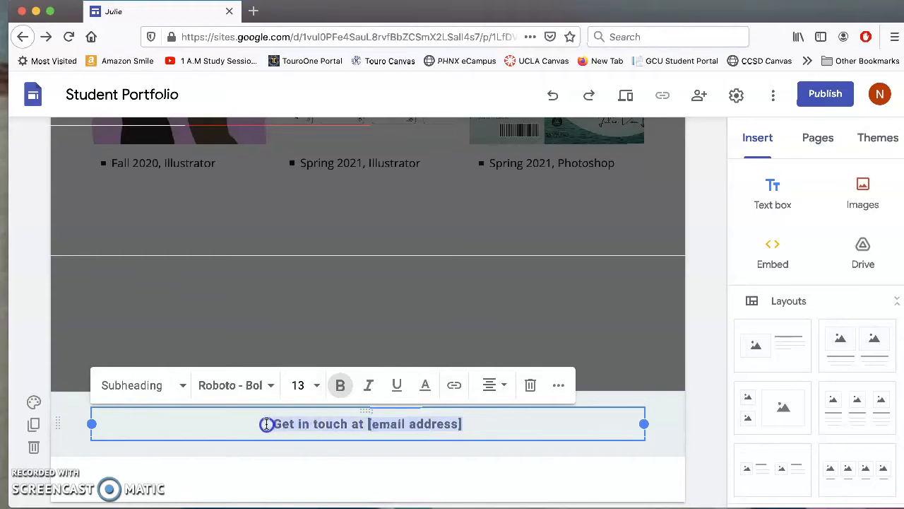
pyautogui.write('Thank you')
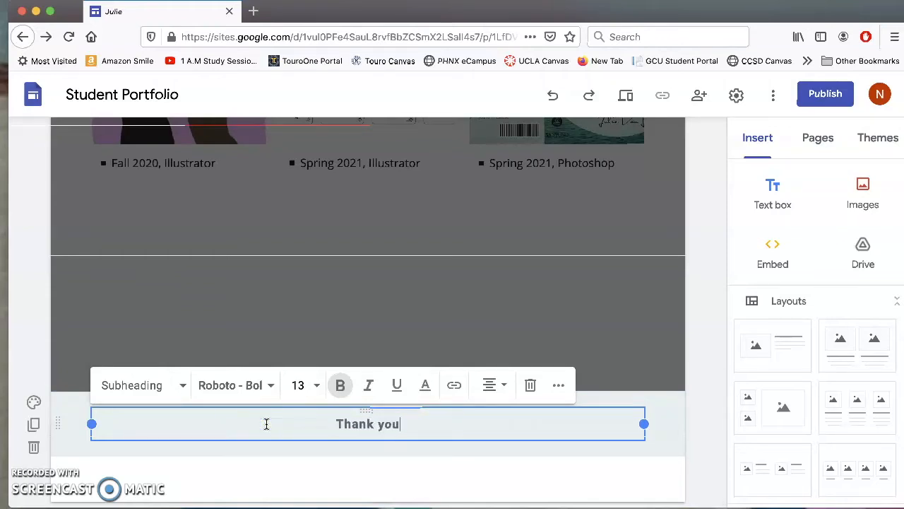
pyautogui.write(' for visiting my port')
pyautogui.press('BackSpace')
pyautogui.press('BackSpace')
pyautogui.press('BackSpace')
pyautogui.press('BackSpace')
pyautogui.press('BackSpace')
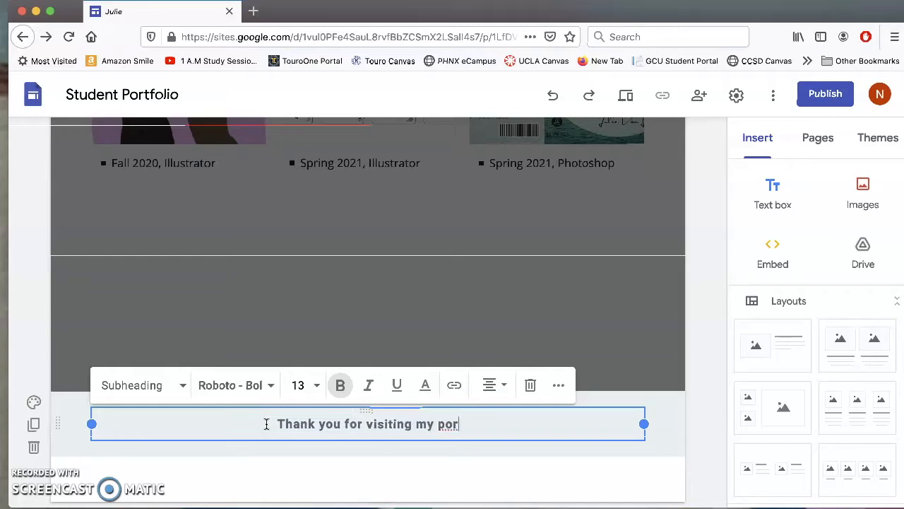
pyautogui.write('student ')
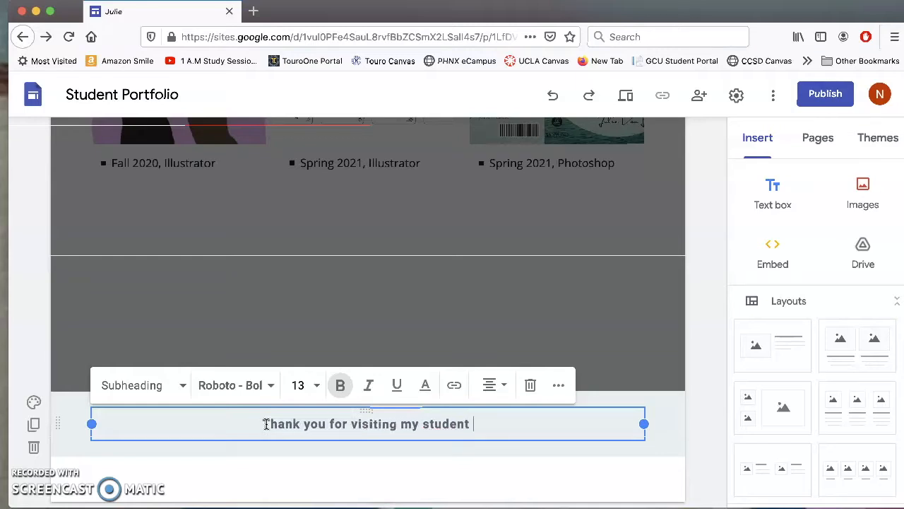
pyautogui.write('portfolio.')
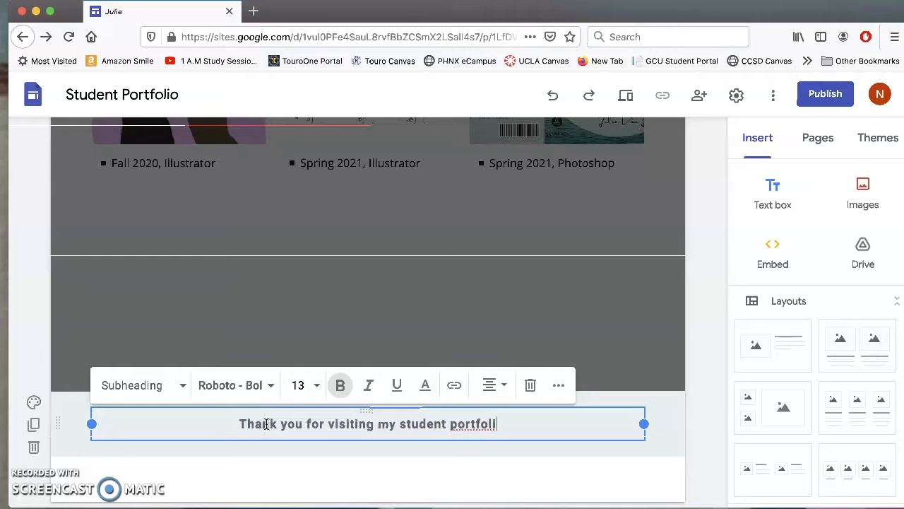
pyautogui.click(414, 286)
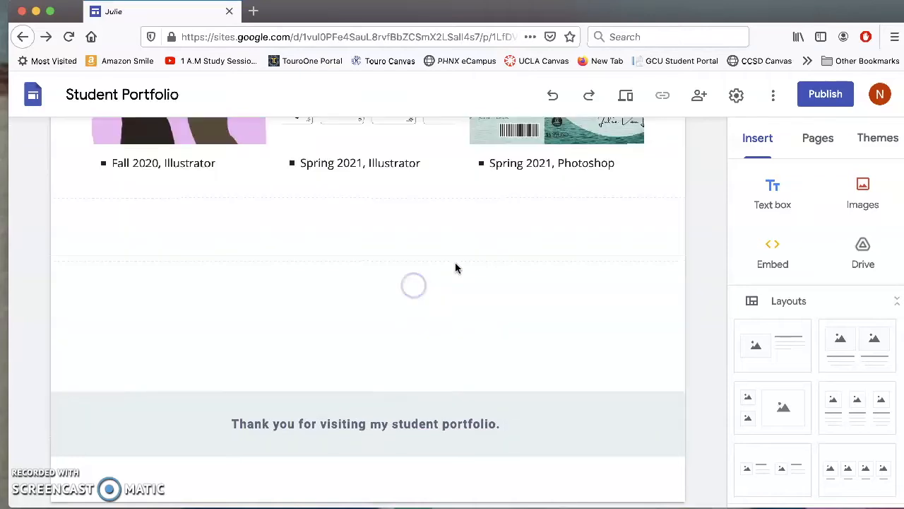
pyautogui.scroll(10, 456, 265)
pyautogui.scroll(-10, 456, 267)
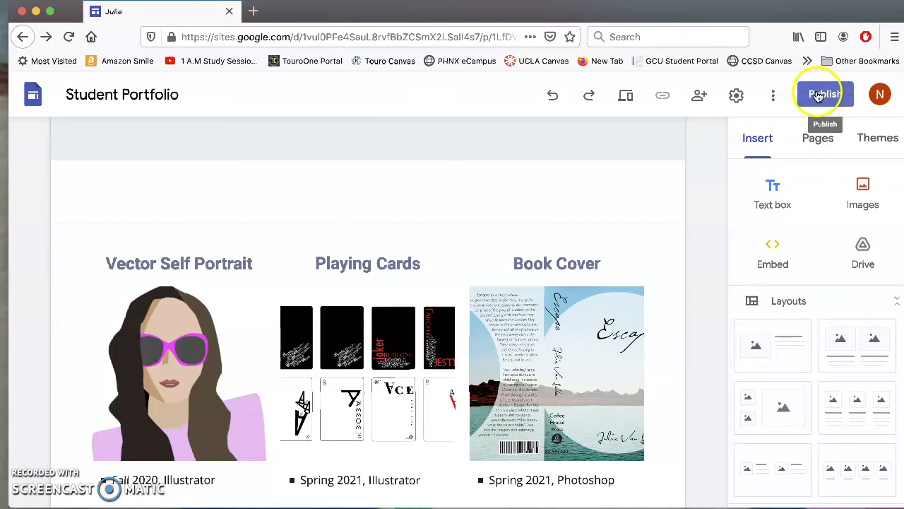
# Edit the site's web address in the Publish dialog into the gd1-2021 form until it's accepted.
pyautogui.click(818, 96)
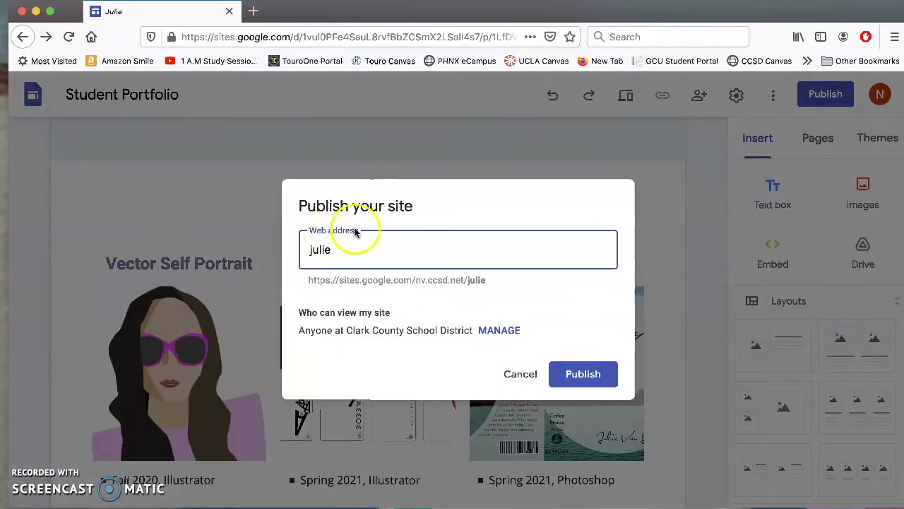
pyautogui.click(421, 280)
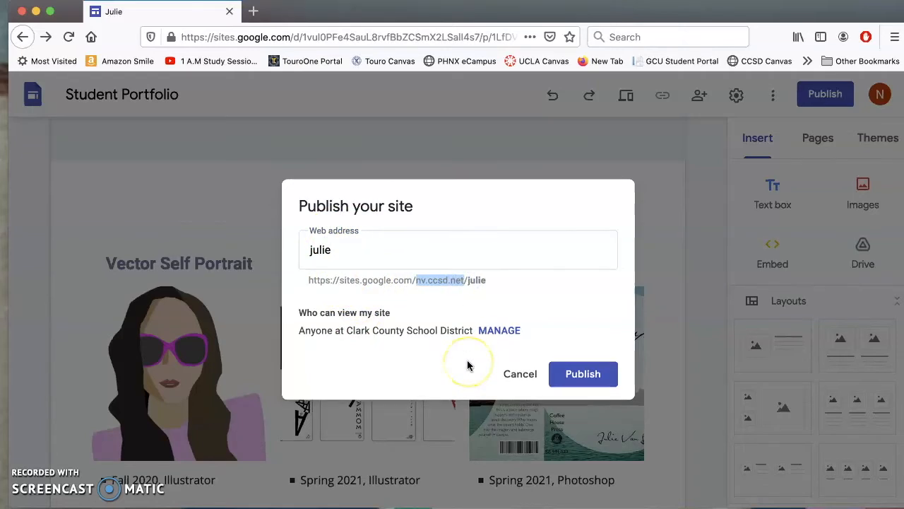
pyautogui.doubleClick(311, 250)
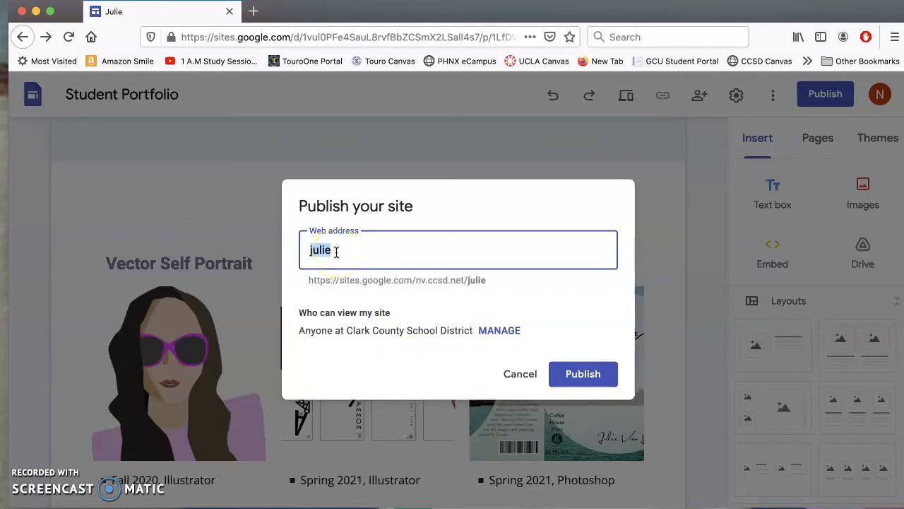
pyautogui.click(338, 251)
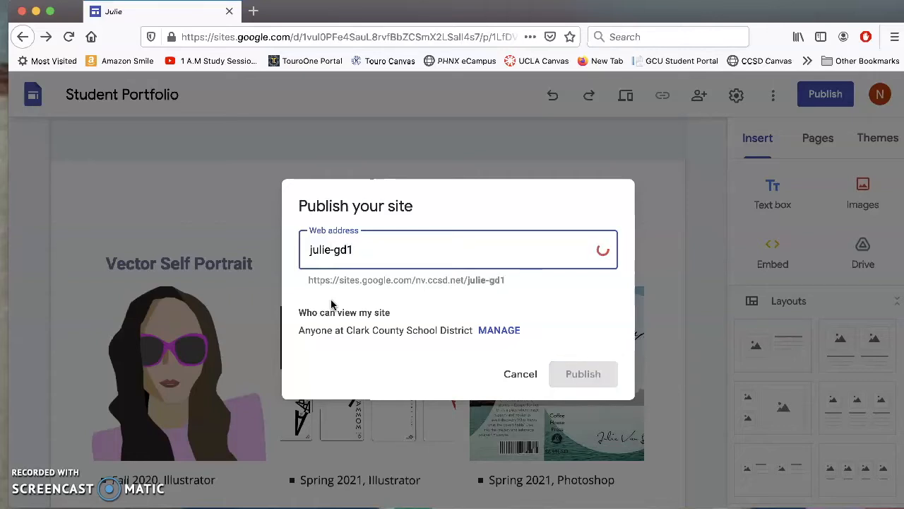
pyautogui.write('-2021')
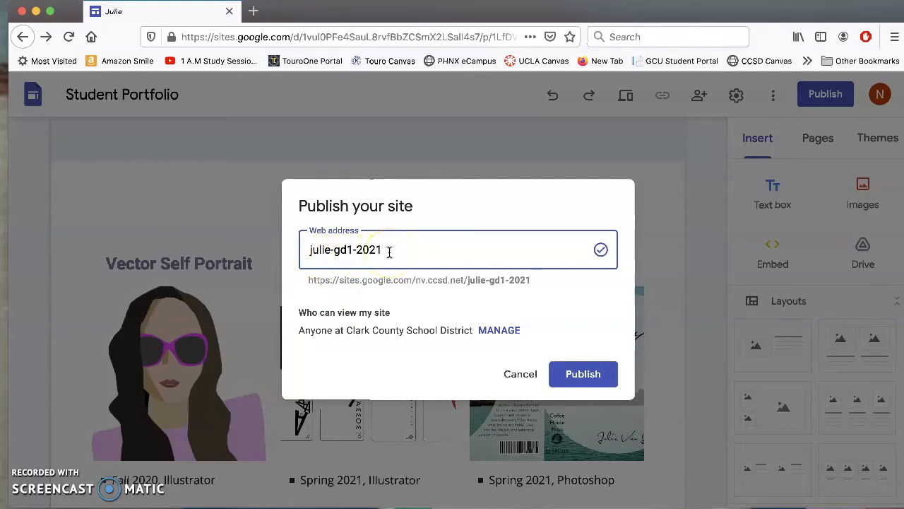
pyautogui.write('-')
pyautogui.write('a')
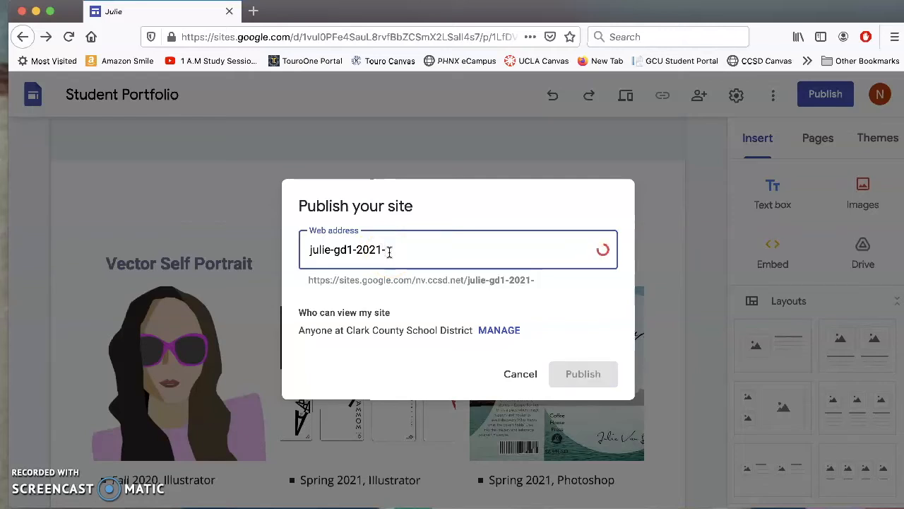
pyautogui.write('03')
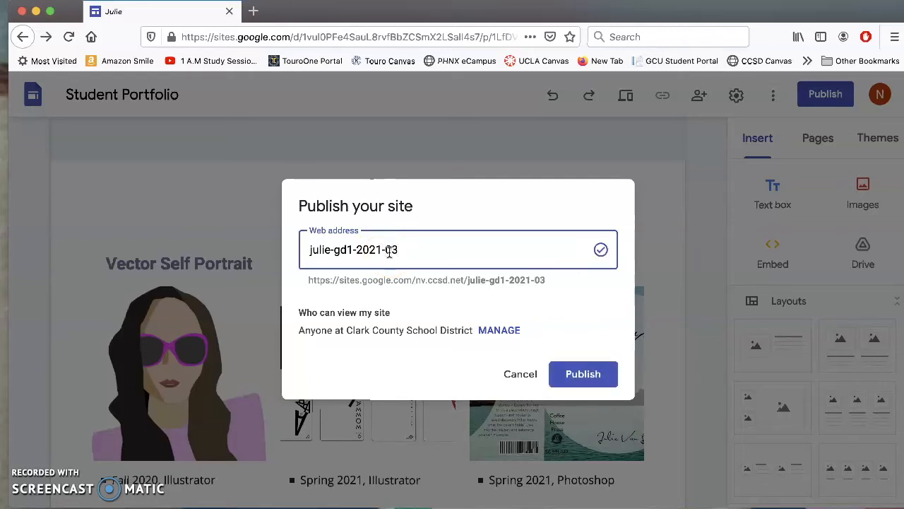
pyautogui.press('BackSpace')
pyautogui.press('BackSpace')
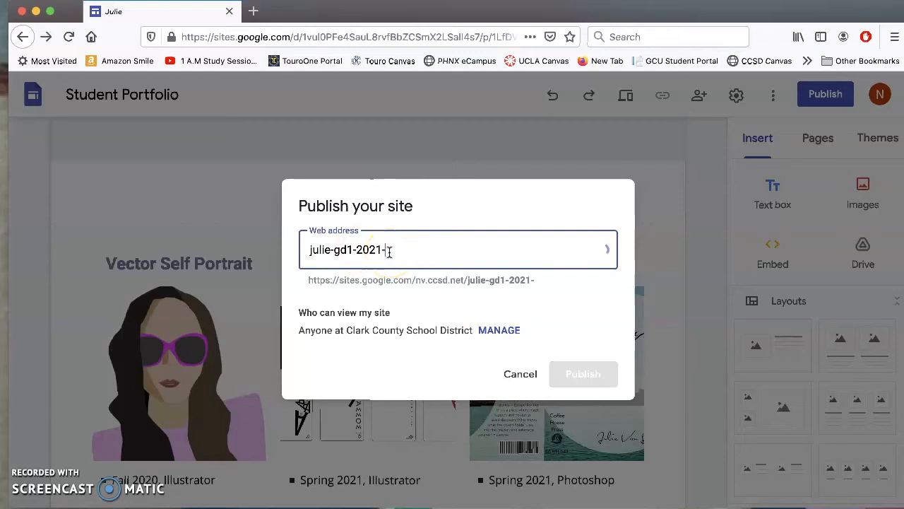
pyautogui.press('BackSpace')
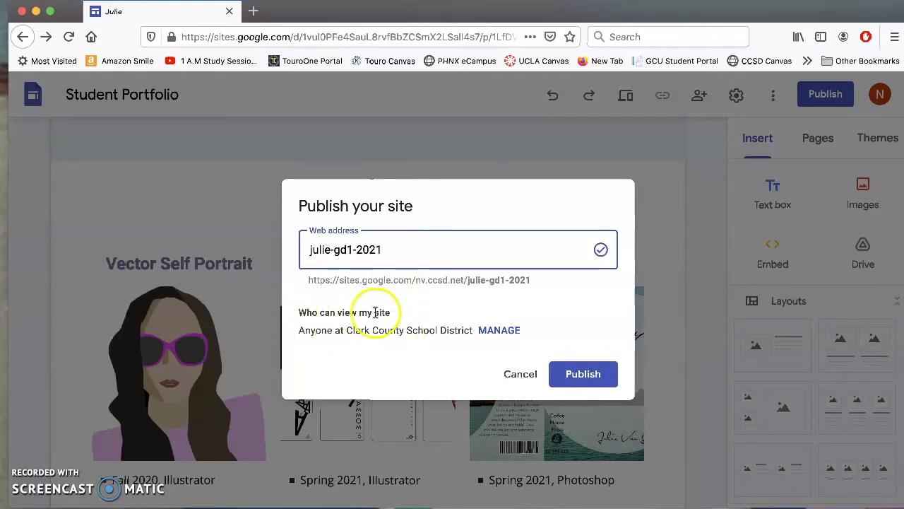
# Publish the site, viewable by anyone in Clark County School District, and preview it.
pyautogui.moveTo(299, 330); pyautogui.dragTo(329, 330)
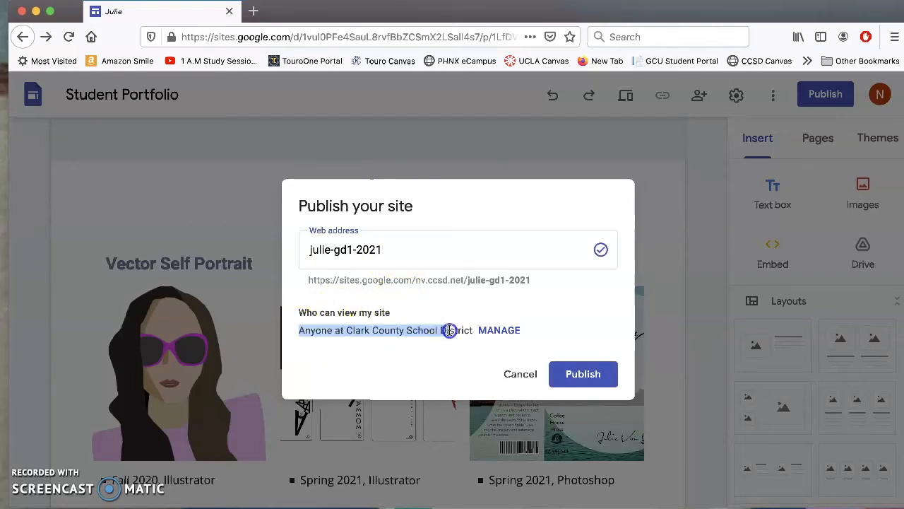
pyautogui.moveTo(472, 329); pyautogui.dragTo(473, 331)
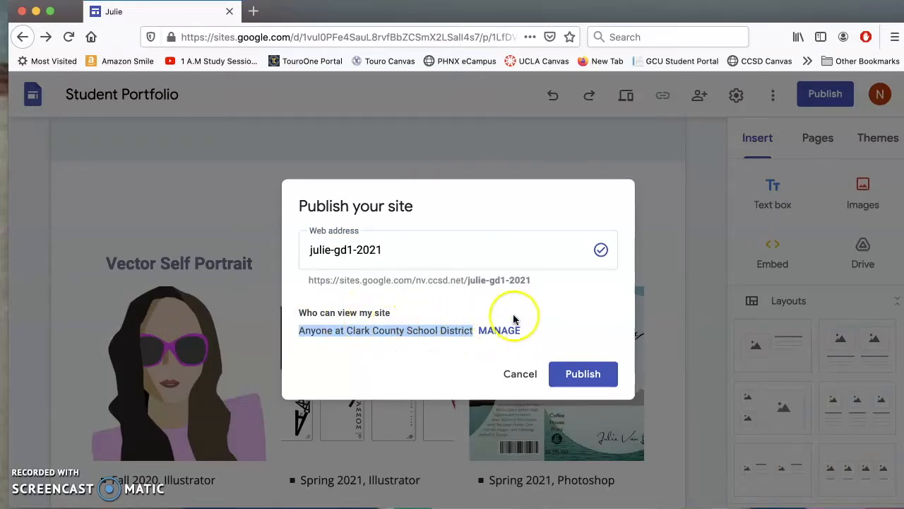
pyautogui.click(574, 377)
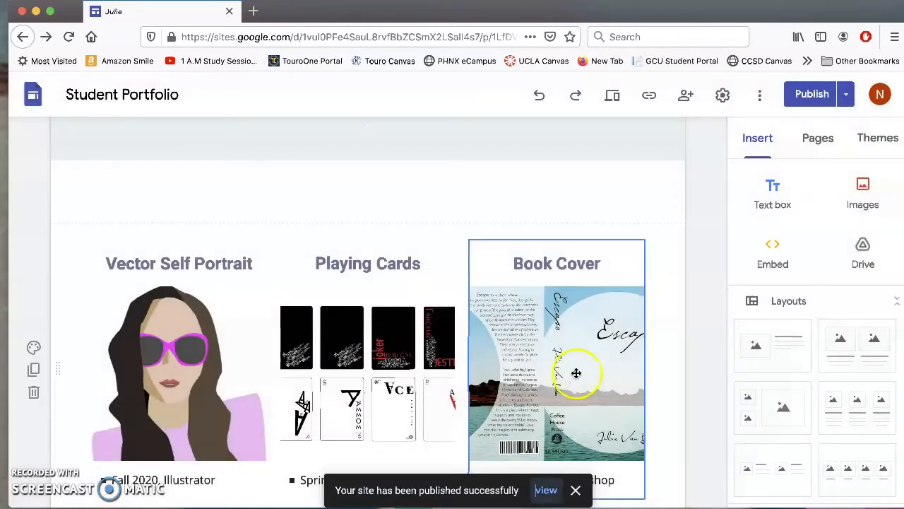
pyautogui.click(612, 96)
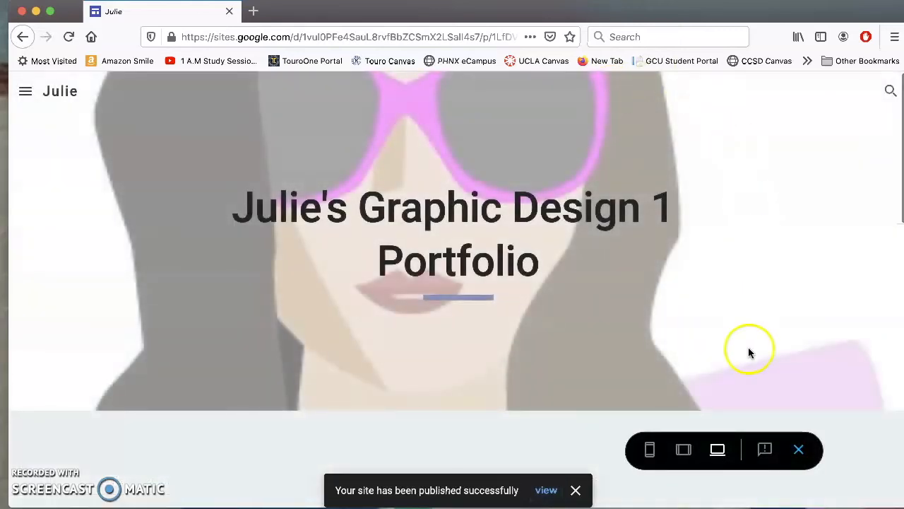
# Scroll through the preview from header to thank-you footer, then exit preview.
pyautogui.scroll(-3, 487, 267)
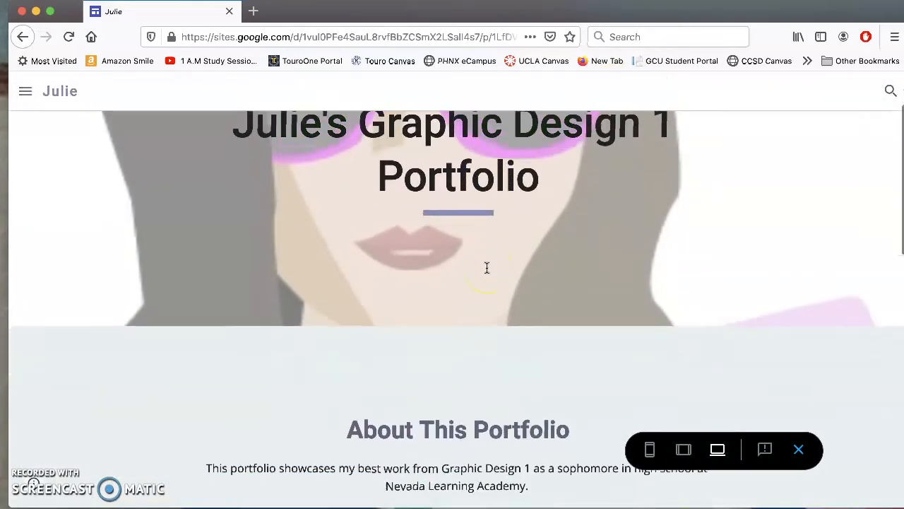
pyautogui.scroll(3, 487, 267)
pyautogui.scroll(-5, 486, 267)
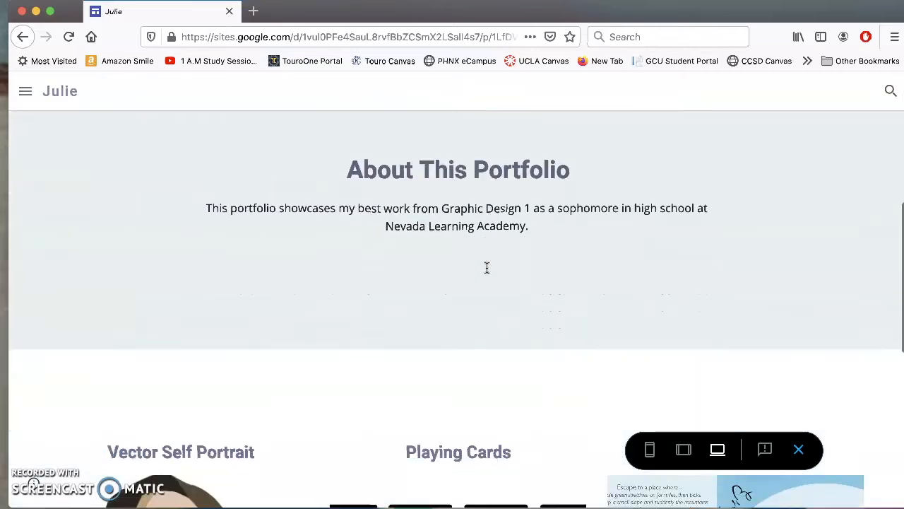
pyautogui.scroll(-5, 486, 267)
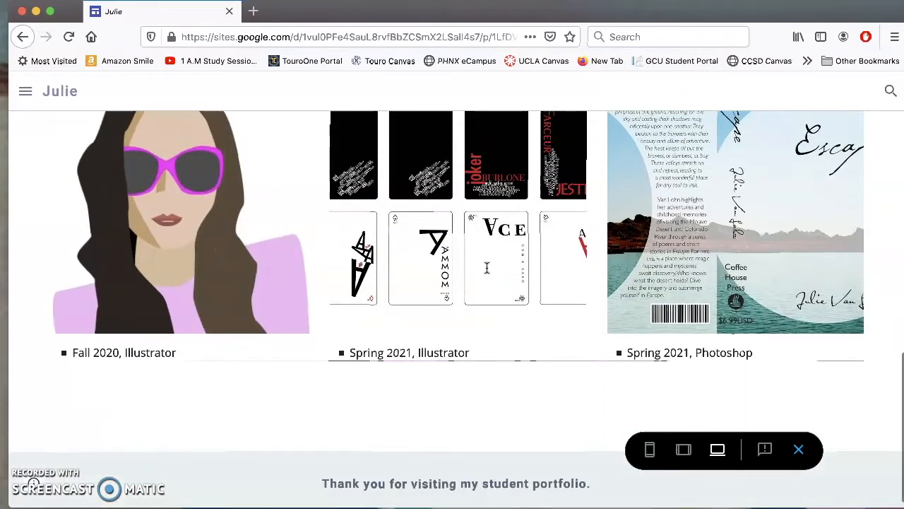
pyautogui.scroll(1, 359, 300)
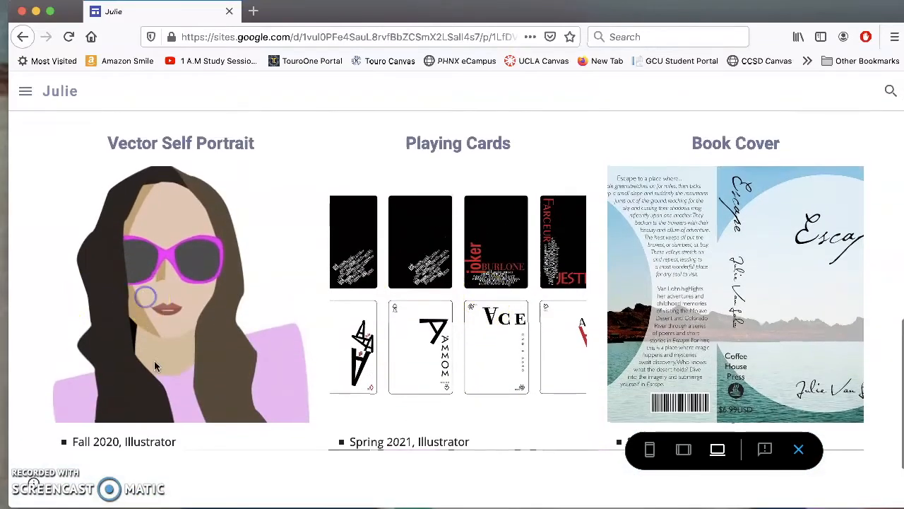
pyautogui.scroll(-3, 621, 303)
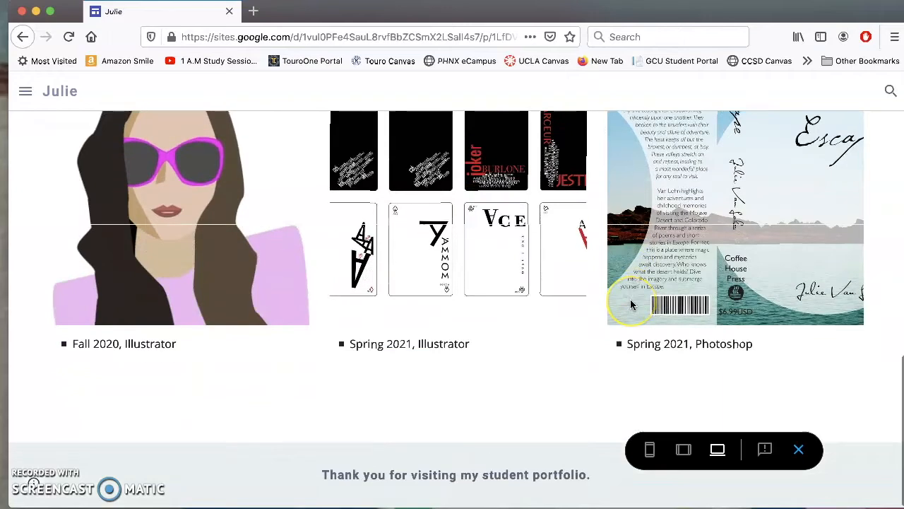
pyautogui.scroll(3, 631, 303)
pyautogui.scroll(-3, 445, 225)
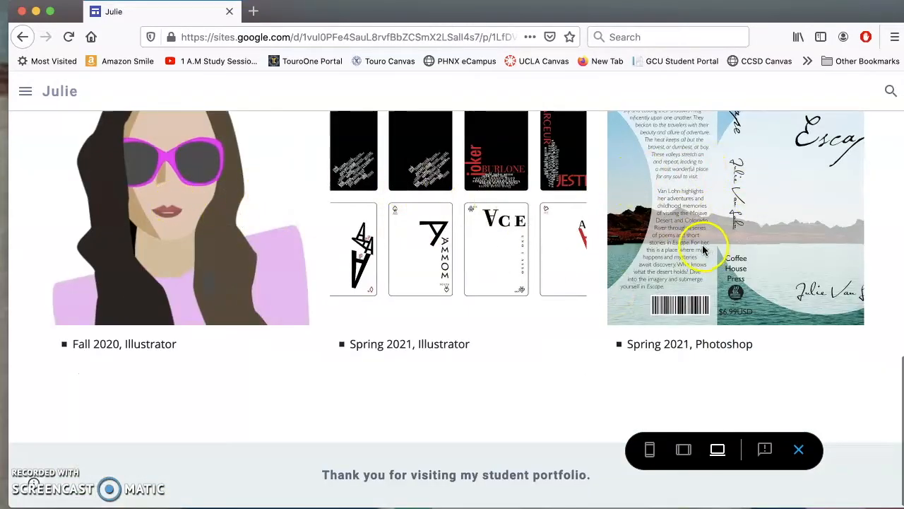
pyautogui.scroll(10, 703, 248)
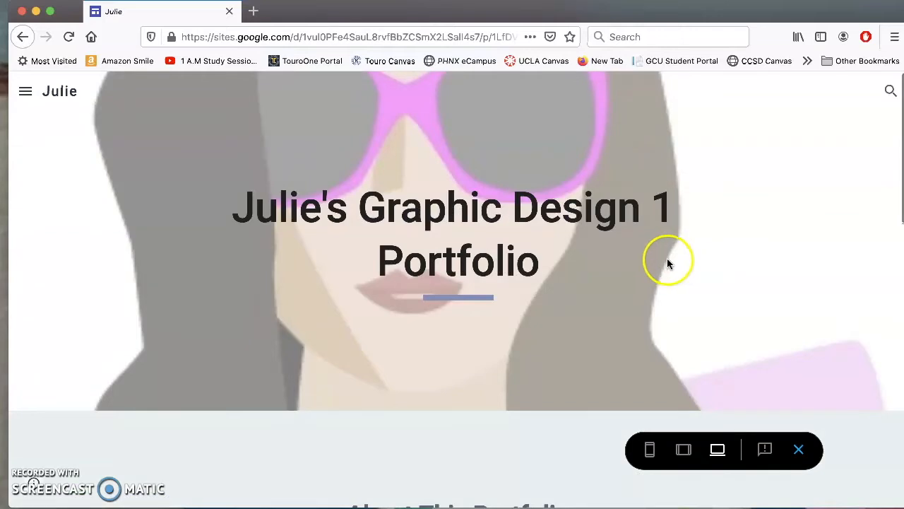
pyautogui.click(801, 450)
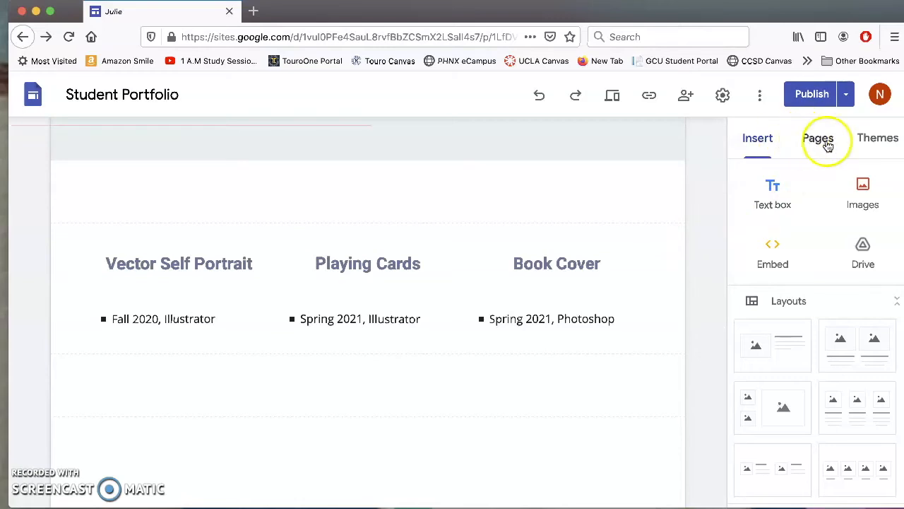
# Expand Classes in the Pages list to reveal Math and Art, and open the Classes page.
pyautogui.click(819, 143)
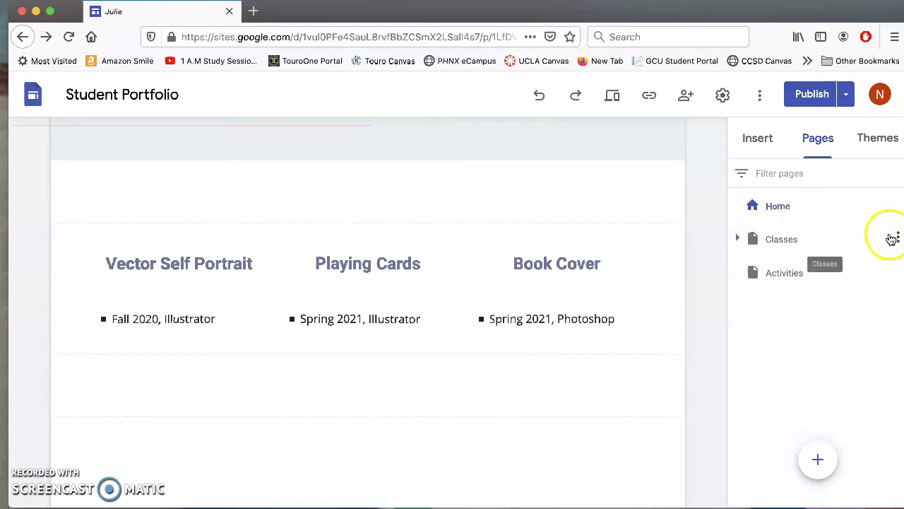
pyautogui.click(777, 243)
pyautogui.click(737, 240)
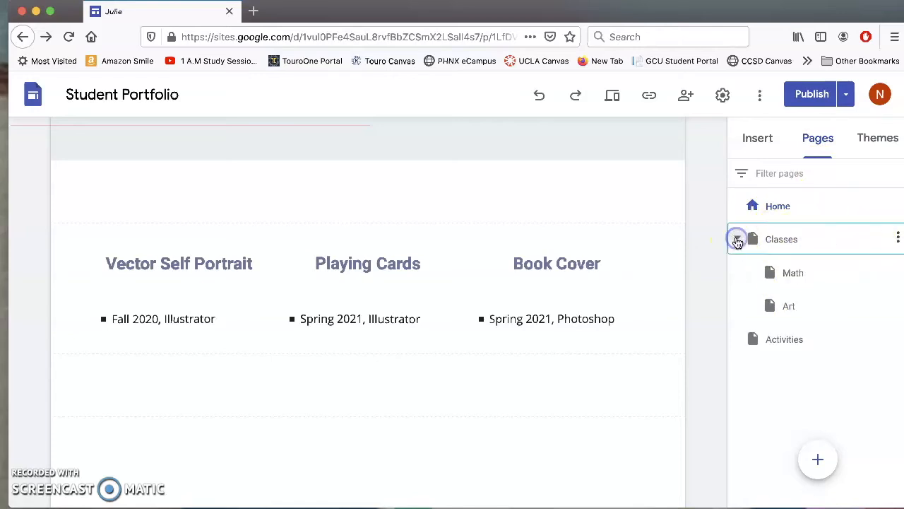
pyautogui.doubleClick(797, 238)
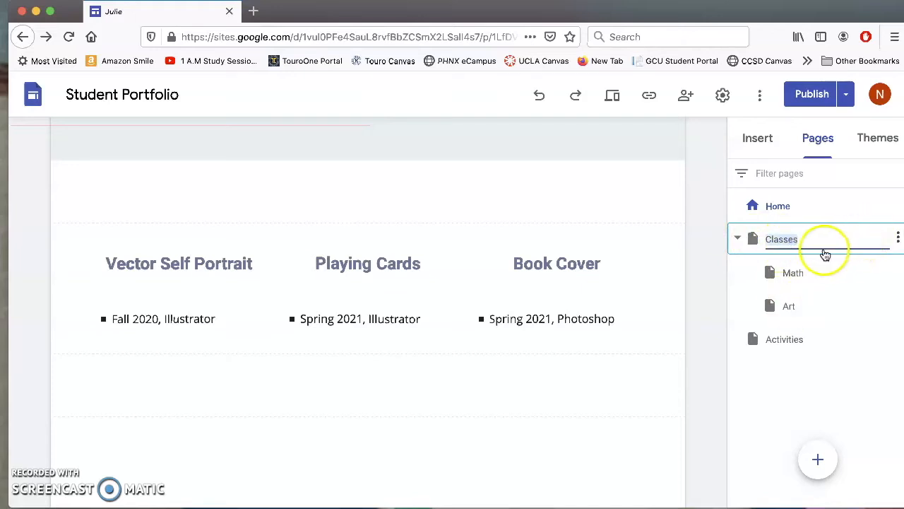
pyautogui.click(750, 239)
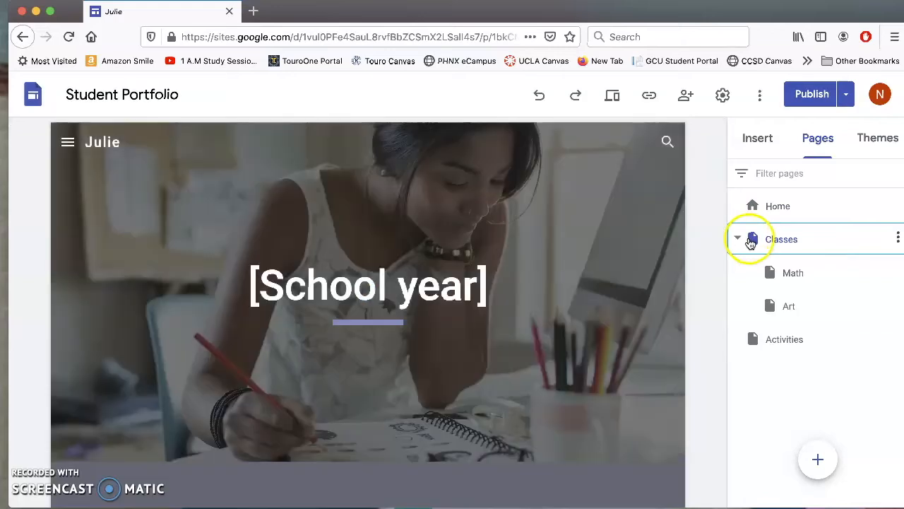
# Check the Classes page's options menu, dismiss it, and return to the Classes page.
pyautogui.scroll(-5, 348, 260)
pyautogui.scroll(-5, 348, 259)
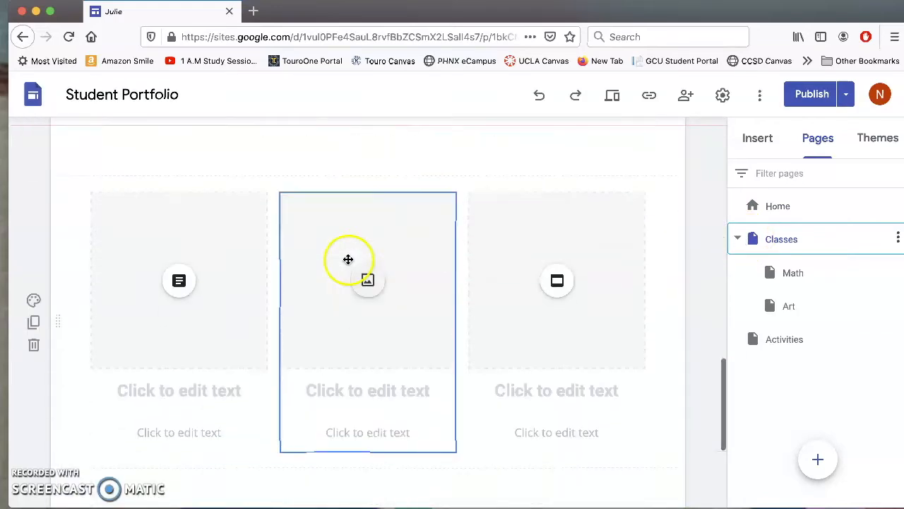
pyautogui.scroll(10, 347, 260)
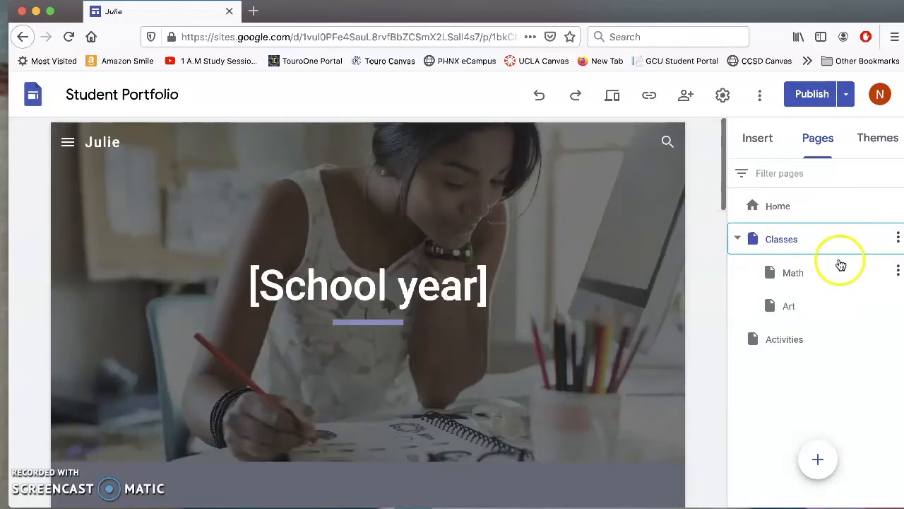
pyautogui.click(897, 239)
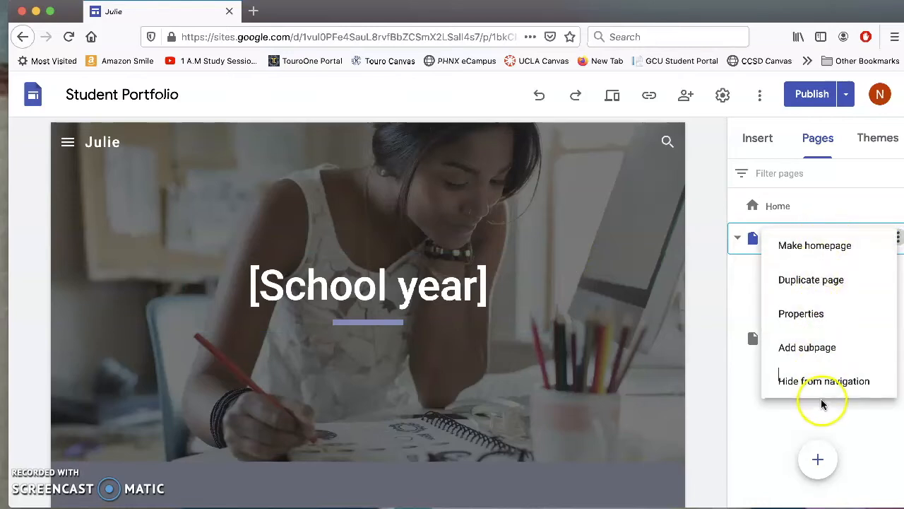
pyautogui.click(848, 170)
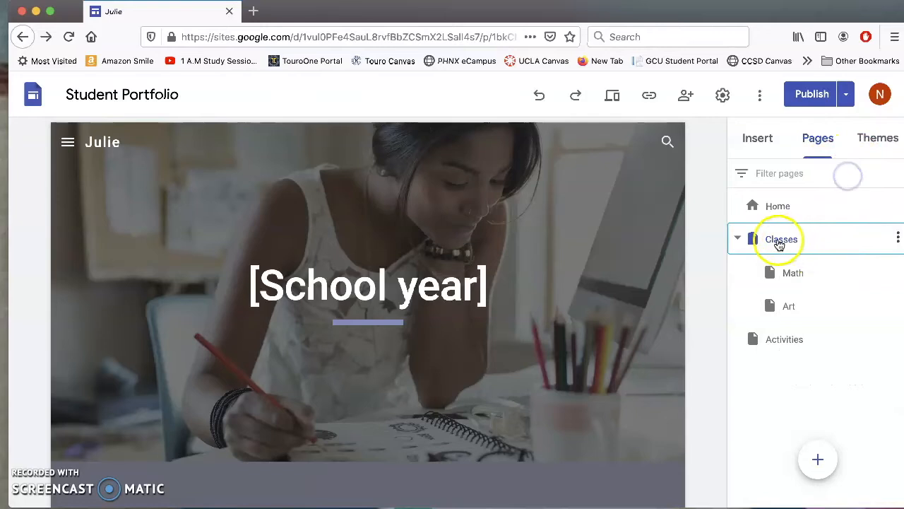
pyautogui.click(898, 239)
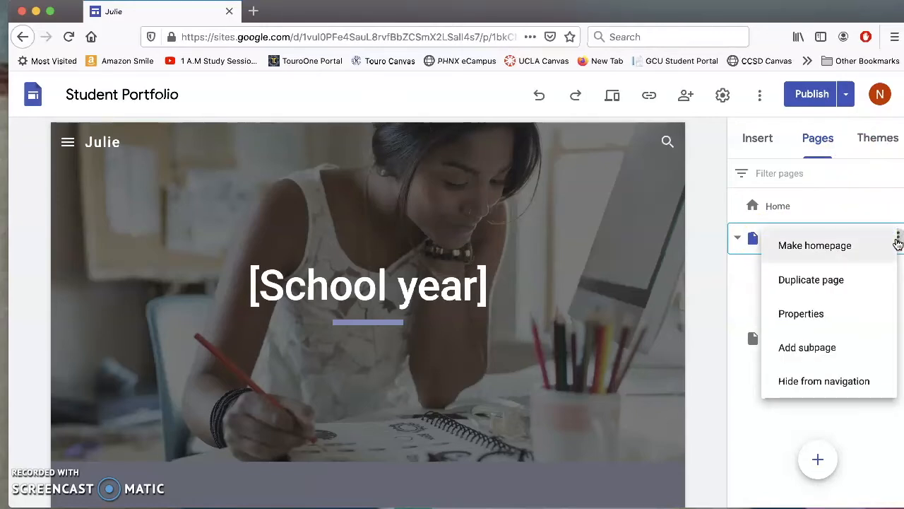
pyautogui.click(888, 207)
pyautogui.click(804, 239)
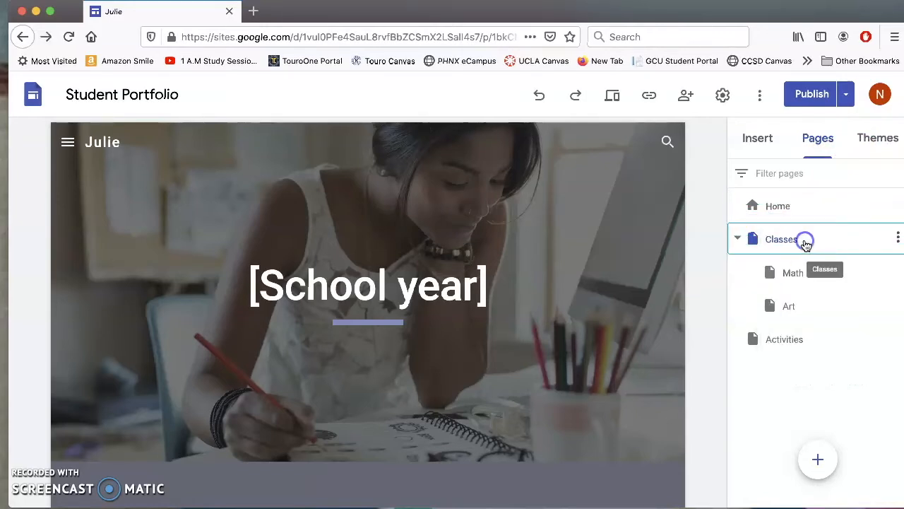
# Delete the header, 5th Grade, Highlights, banner, image card and thank-you footer sections.
pyautogui.click(628, 266)
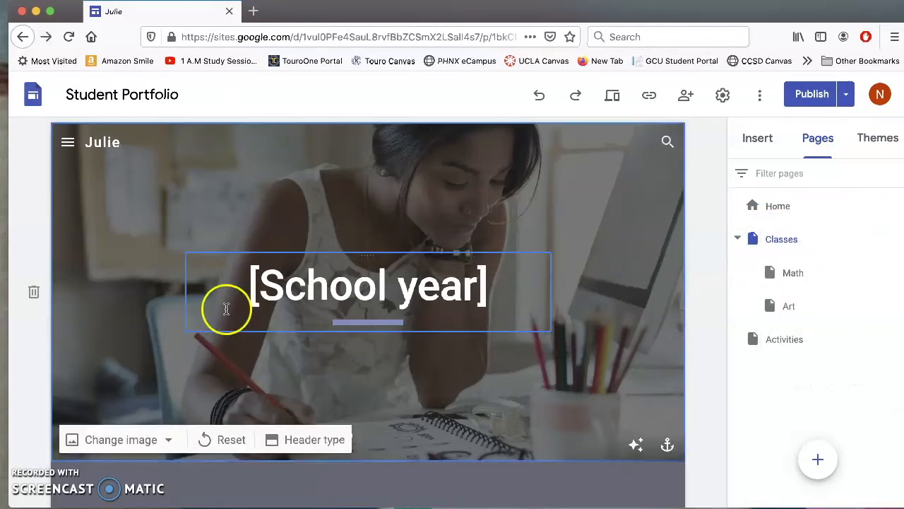
pyautogui.click(34, 293)
pyautogui.click(32, 217)
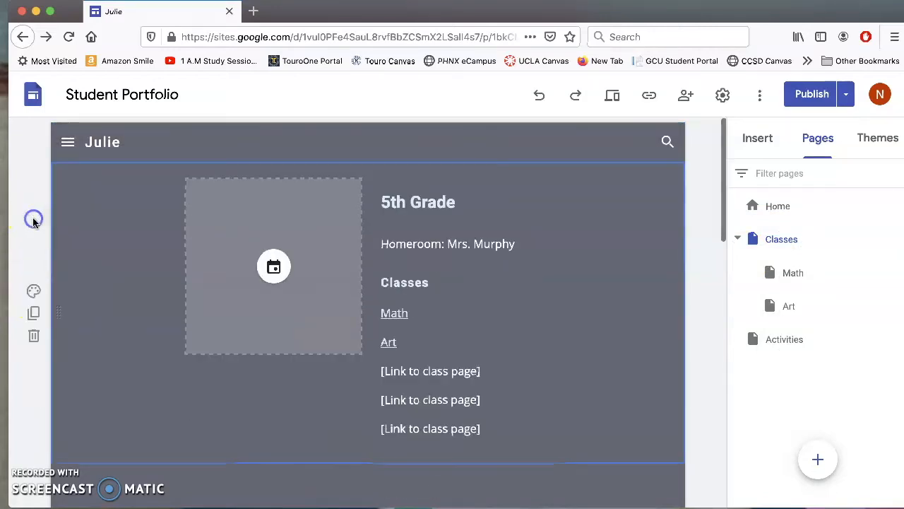
pyautogui.click(33, 336)
pyautogui.click(33, 338)
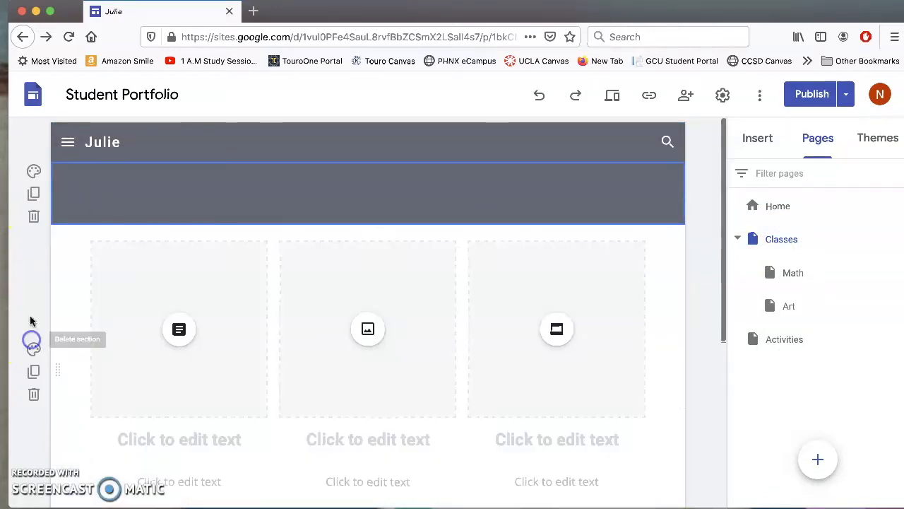
pyautogui.click(33, 217)
pyautogui.click(32, 338)
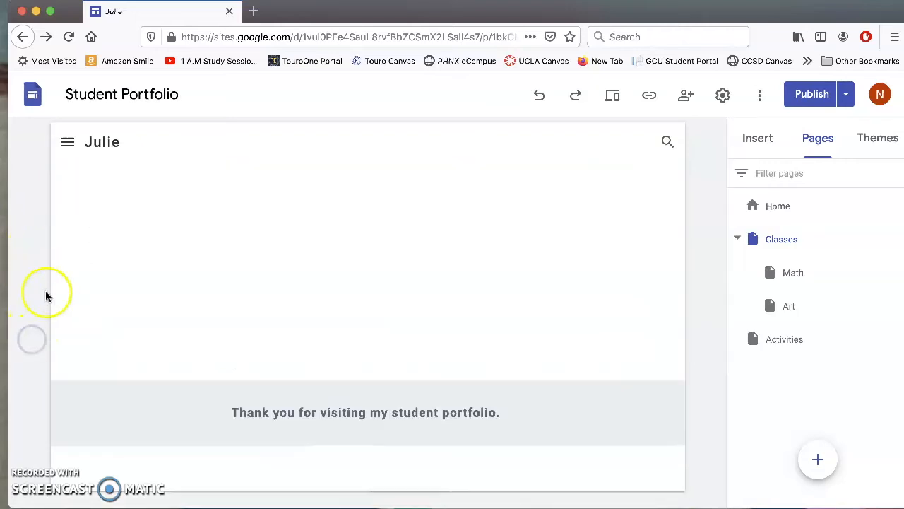
pyautogui.click(100, 413)
pyautogui.click(34, 434)
pyautogui.click(113, 297)
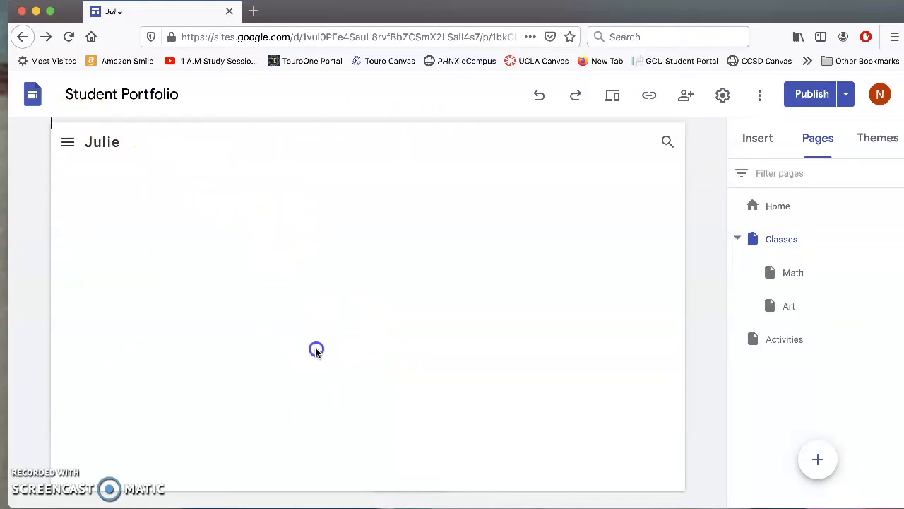
# Insert the sunglasses self-portrait JPG from the Desktop onto the Classes page and enlarge it.
pyautogui.click(752, 141)
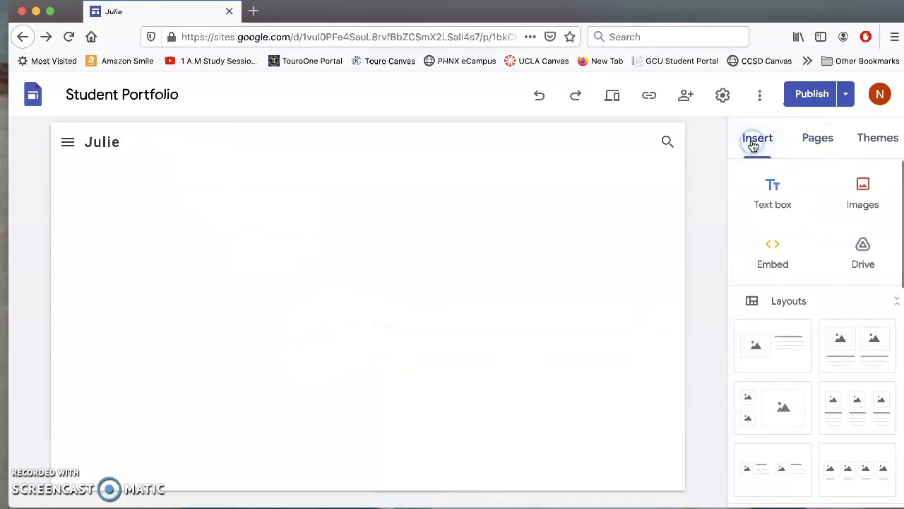
pyautogui.click(863, 192)
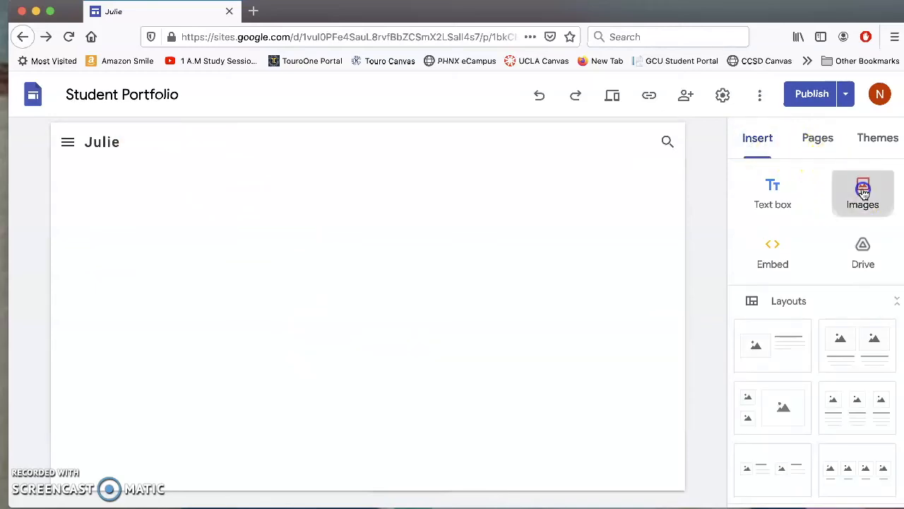
pyautogui.click(845, 253)
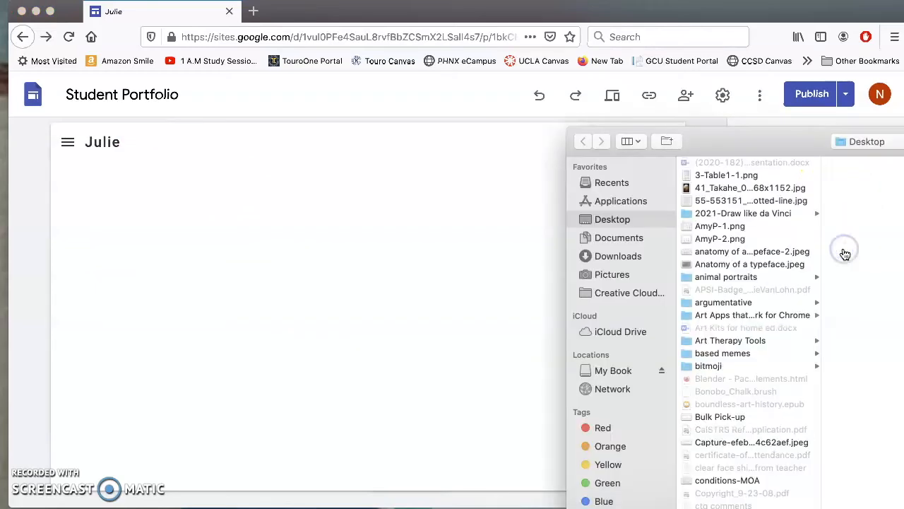
pyautogui.scroll(-20, 711, 500)
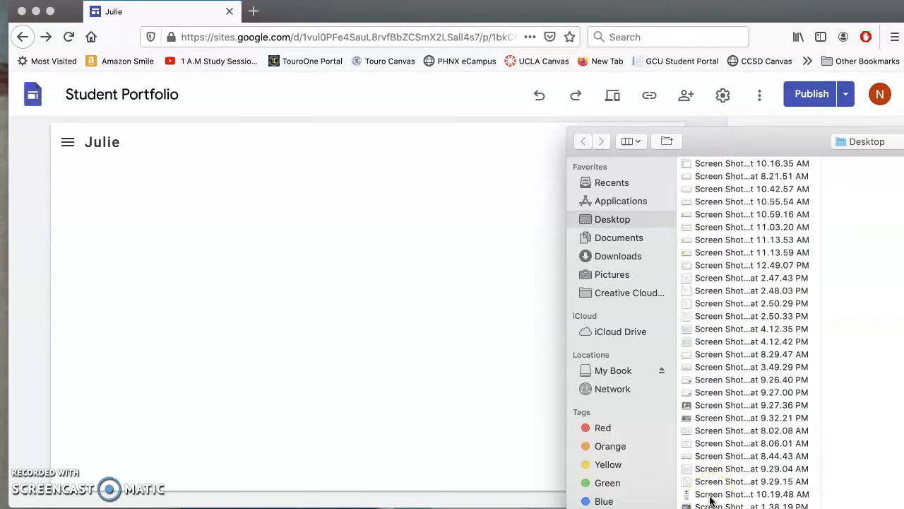
pyautogui.scroll(-15, 710, 500)
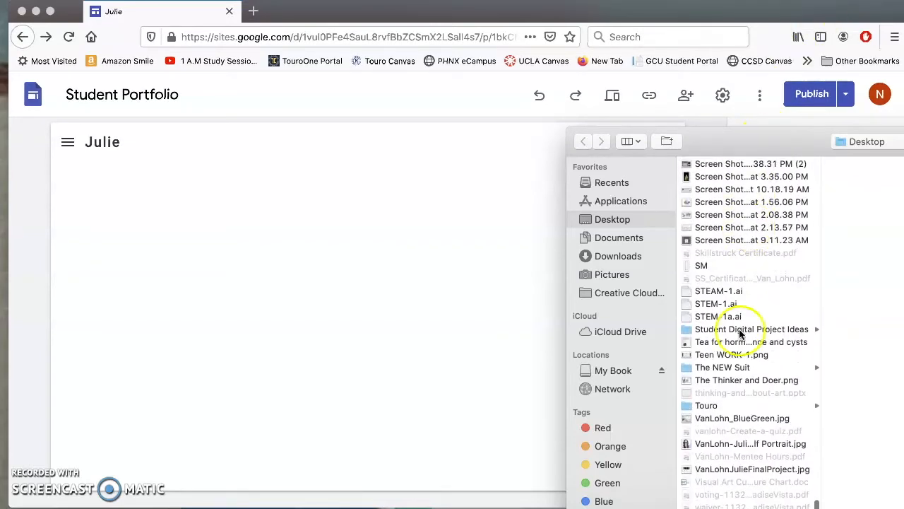
pyautogui.click(737, 447)
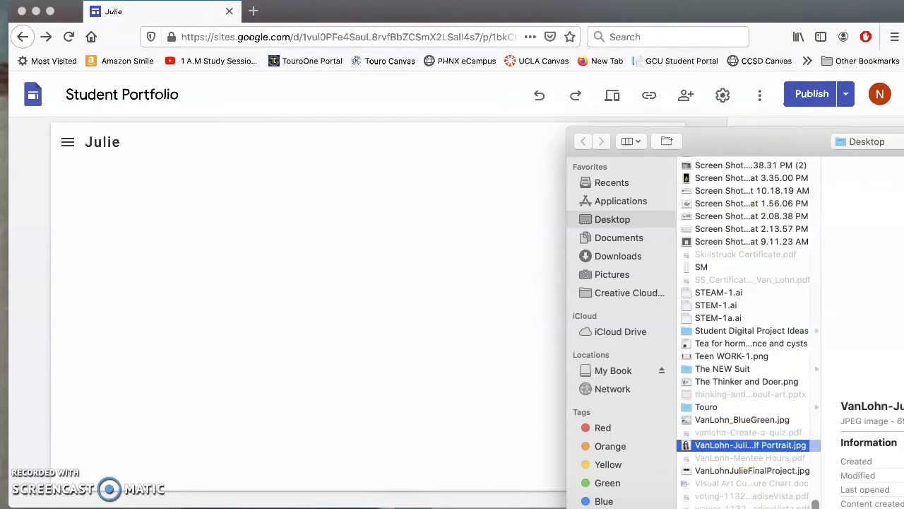
pyautogui.press('Return')
pyautogui.moveTo(264, 357); pyautogui.dragTo(596, 491)
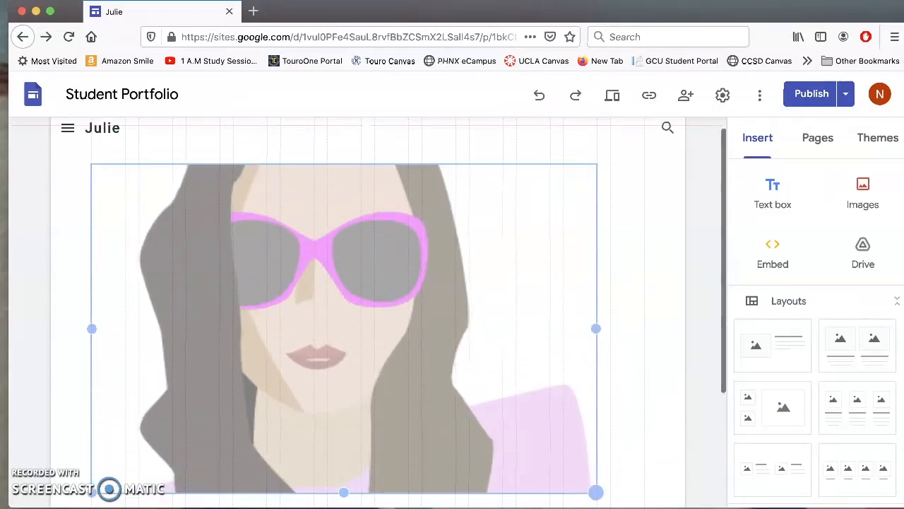
# Widen the self-portrait so it spans most of the page width.
pyautogui.scroll(-2, 565, 339)
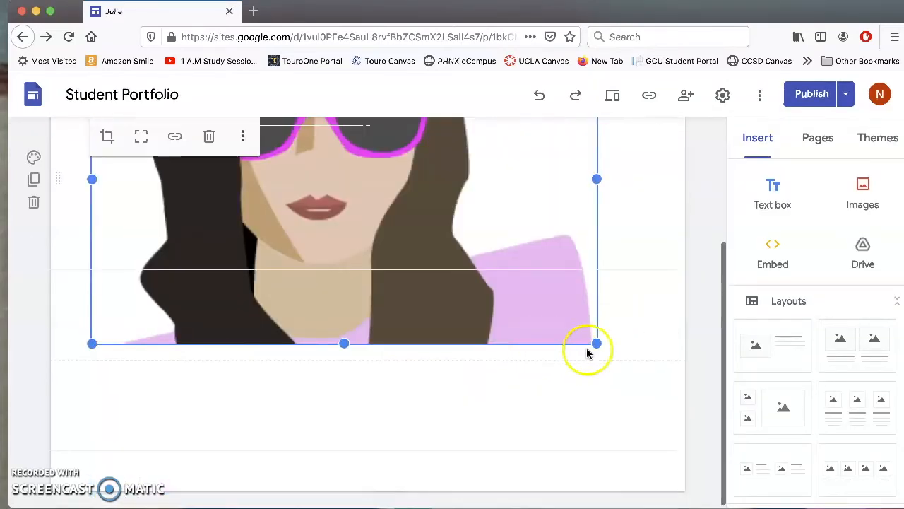
pyautogui.moveTo(595, 344); pyautogui.dragTo(643, 344)
pyautogui.click(640, 401)
pyautogui.scroll(5, 702, 342)
pyautogui.scroll(-2, 701, 342)
pyautogui.scroll(-3, 702, 342)
pyautogui.scroll(5, 678, 325)
pyautogui.click(341, 264)
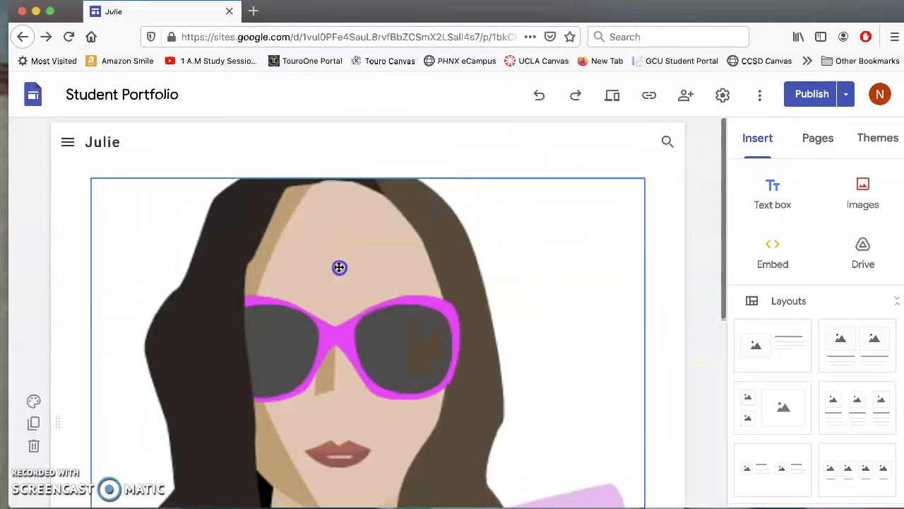
pyautogui.moveTo(346, 254); pyautogui.dragTo(341, 280)
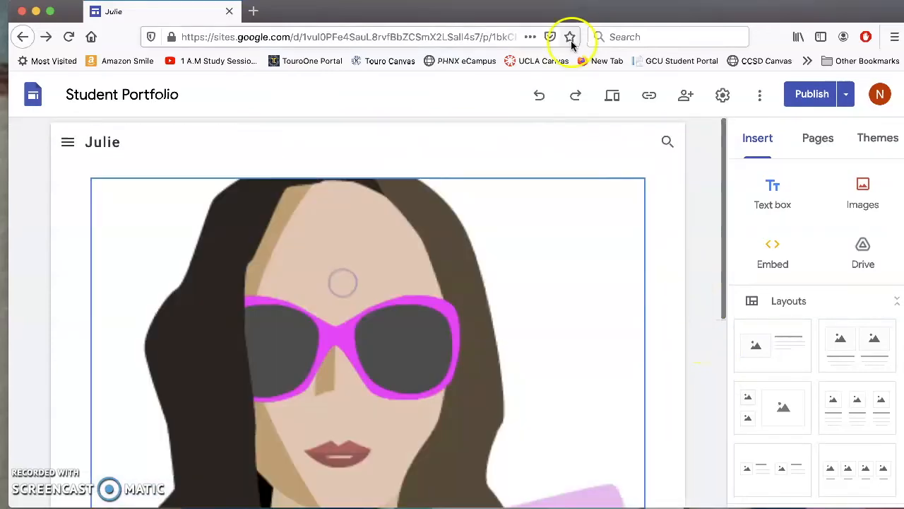
# Drag the portrait's bottom corner down to make it taller and larger.
pyautogui.moveTo(607, 205); pyautogui.dragTo(627, 9)
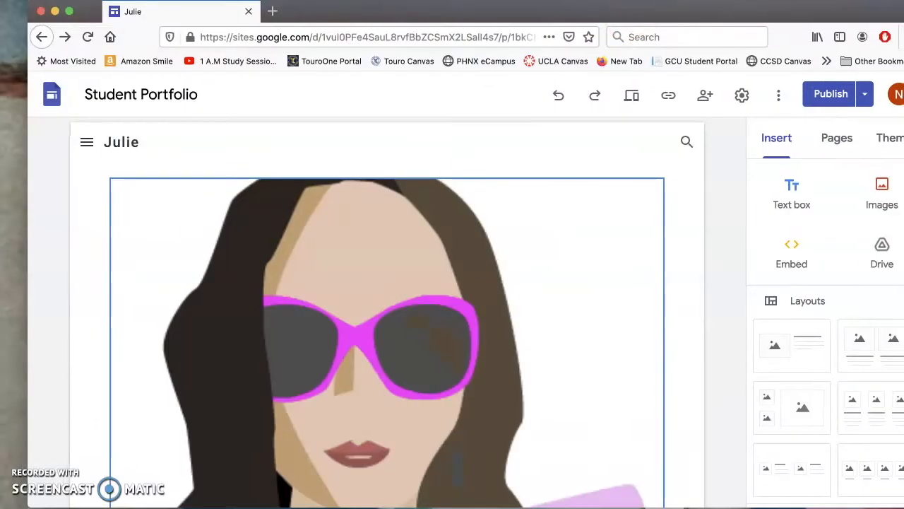
pyautogui.scroll(-5, 686, 299)
pyautogui.click(603, 293)
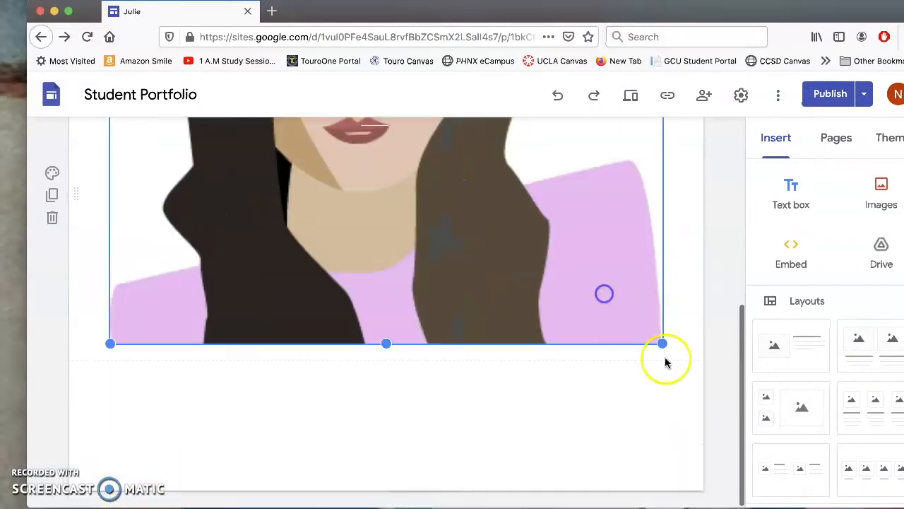
pyautogui.moveTo(661, 344); pyautogui.dragTo(656, 490)
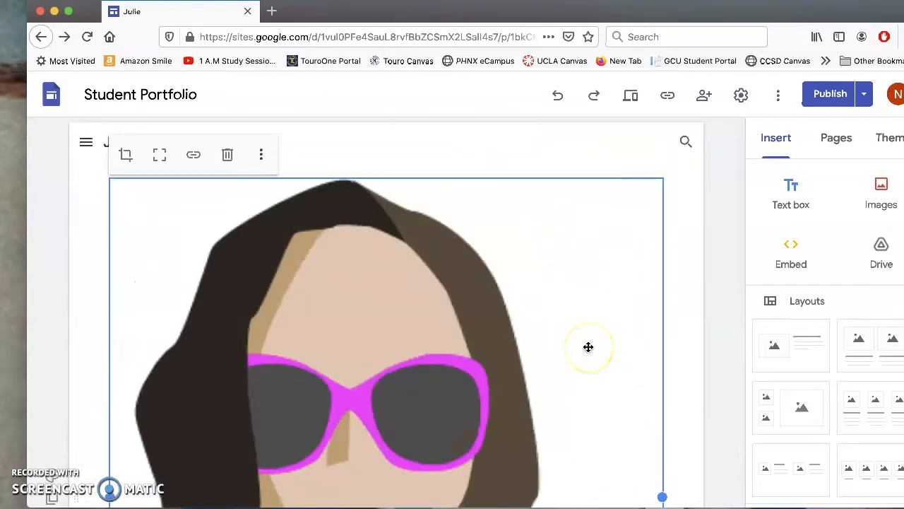
pyautogui.scroll(-3, 588, 346)
pyautogui.moveTo(666, 346); pyautogui.dragTo(655, 410)
pyautogui.scroll(5, 635, 302)
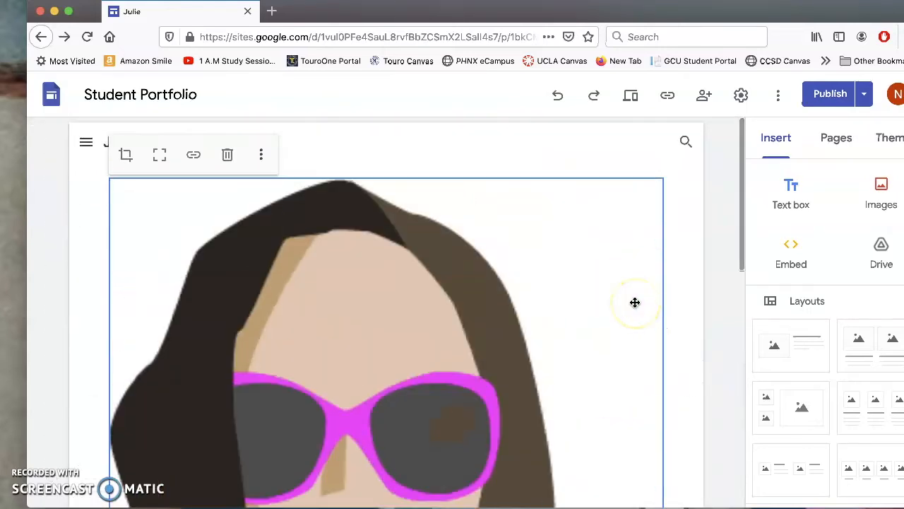
pyautogui.scroll(-3, 635, 303)
pyautogui.scroll(3, 636, 303)
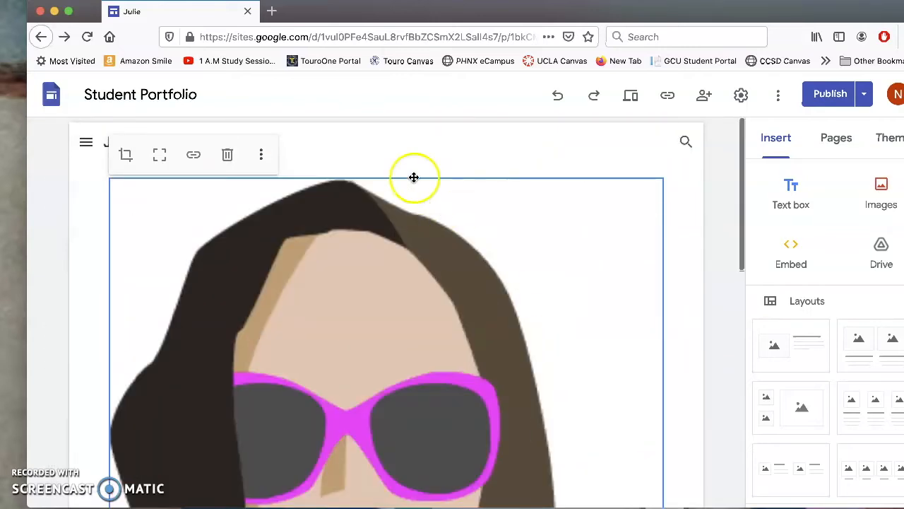
pyautogui.click(318, 147)
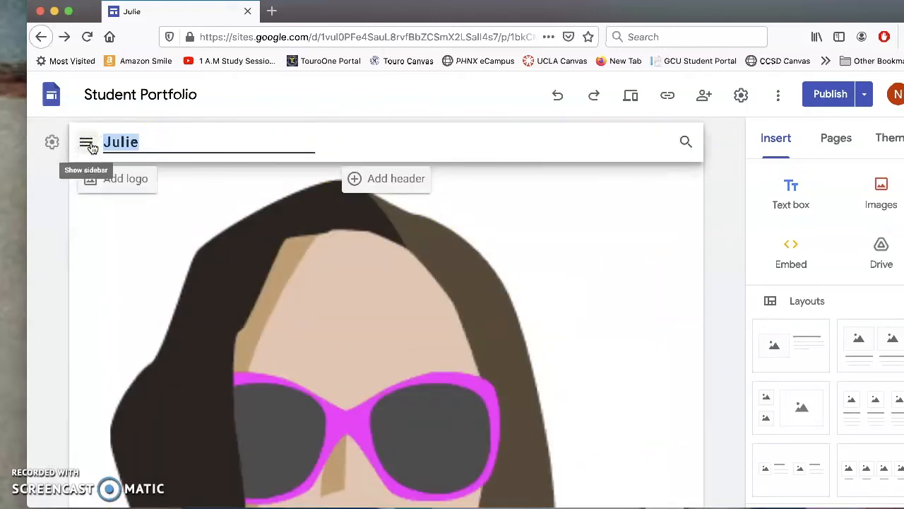
# Replace the first name in the site header with the title 'Vector Self Portrait'.
pyautogui.write('Vector Self Portrait')
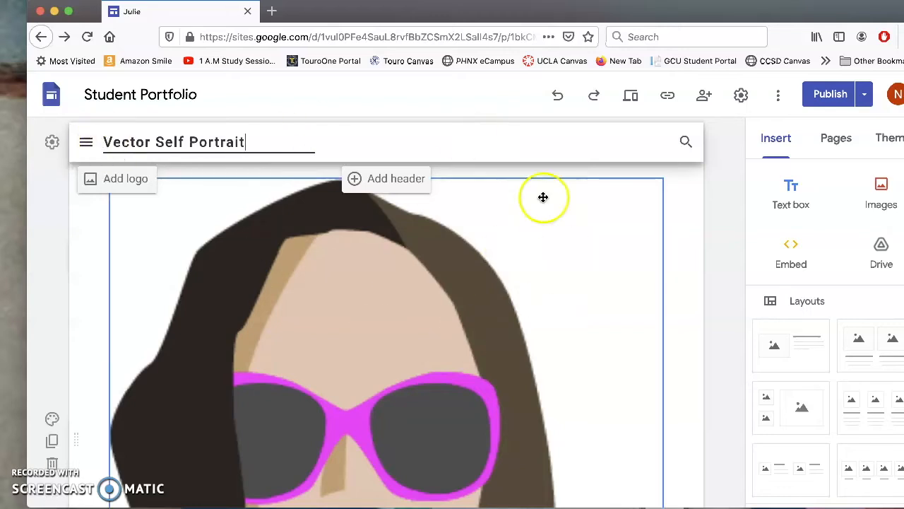
pyautogui.scroll(-3, 541, 398)
pyautogui.scroll(-10, 540, 399)
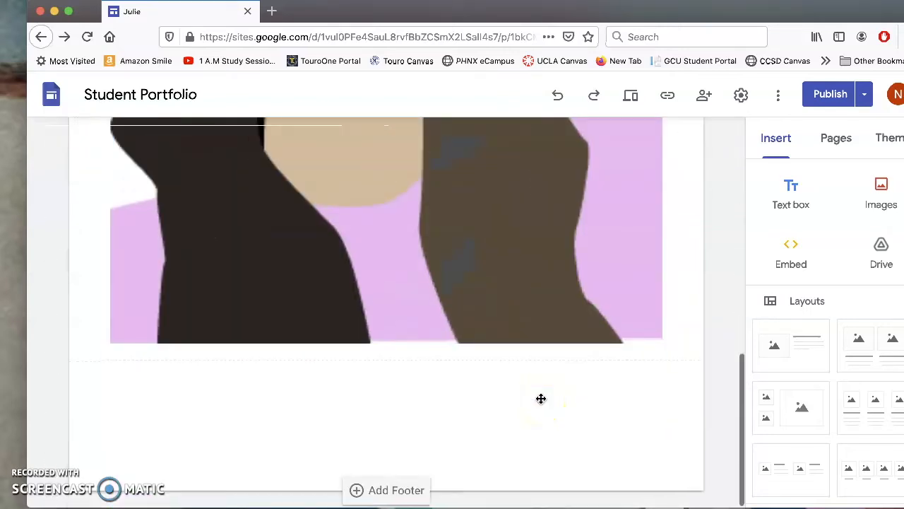
pyautogui.scroll(15, 541, 398)
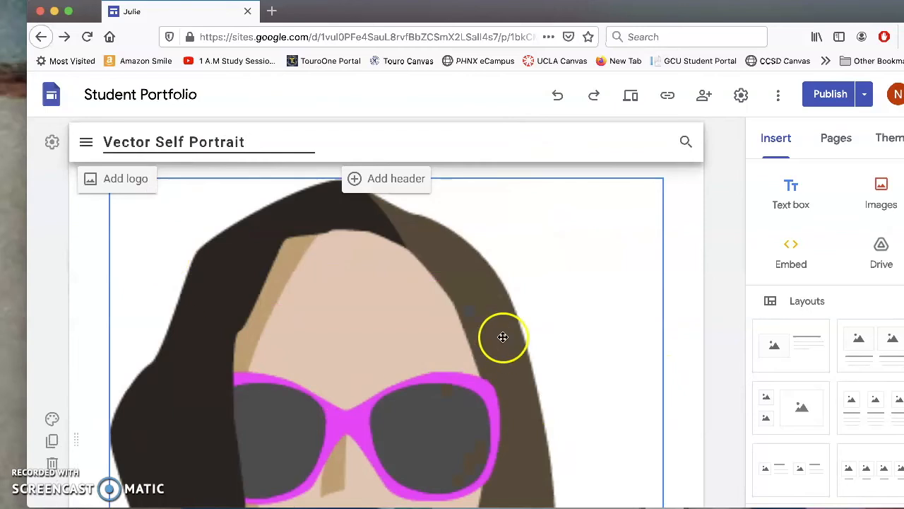
# Rename Classes to Vector Self Portrait, delete its Math and Art subpages, then open Activities.
pyautogui.click(834, 141)
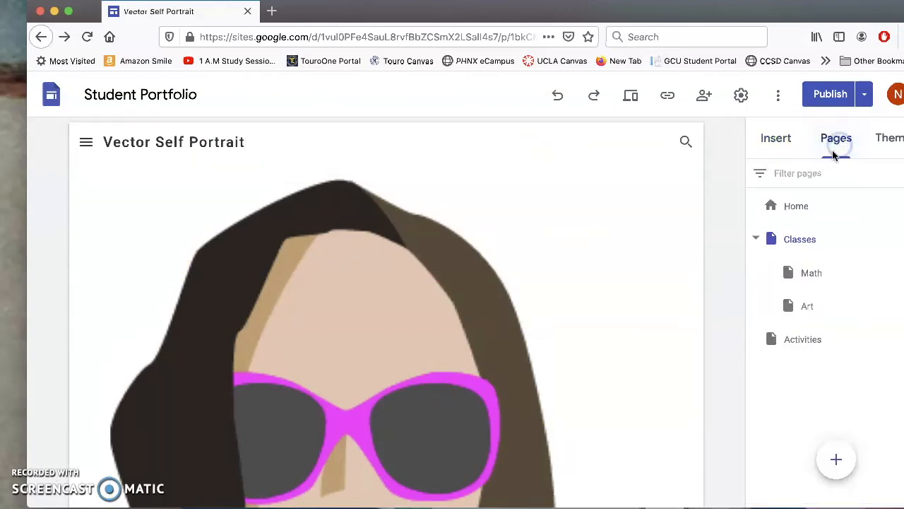
pyautogui.doubleClick(818, 240)
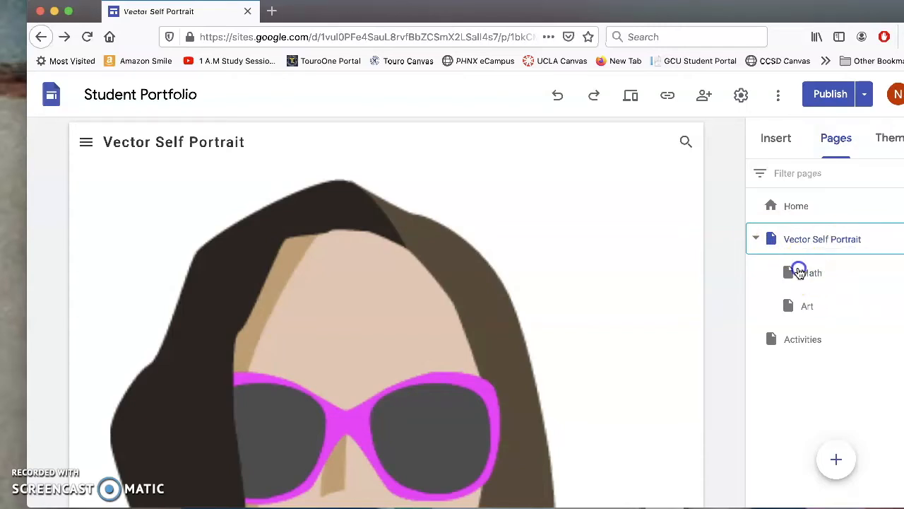
pyautogui.click(896, 272)
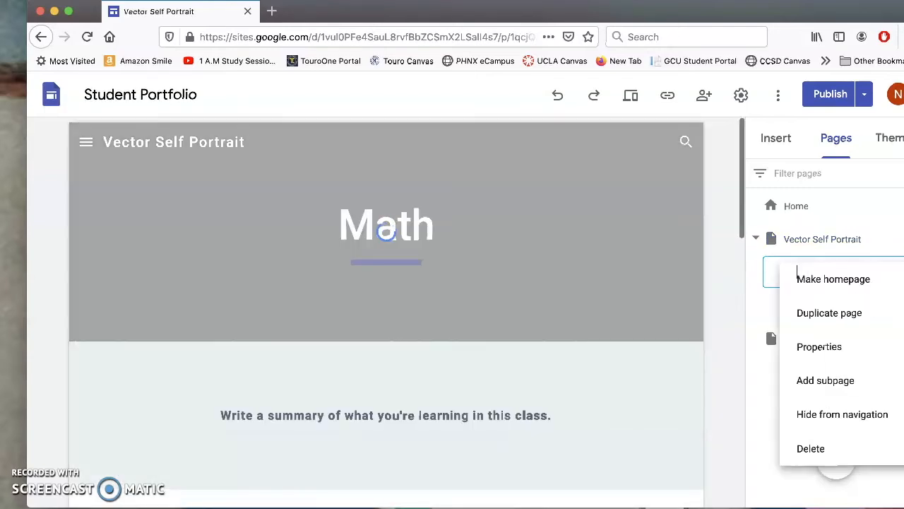
pyautogui.click(818, 447)
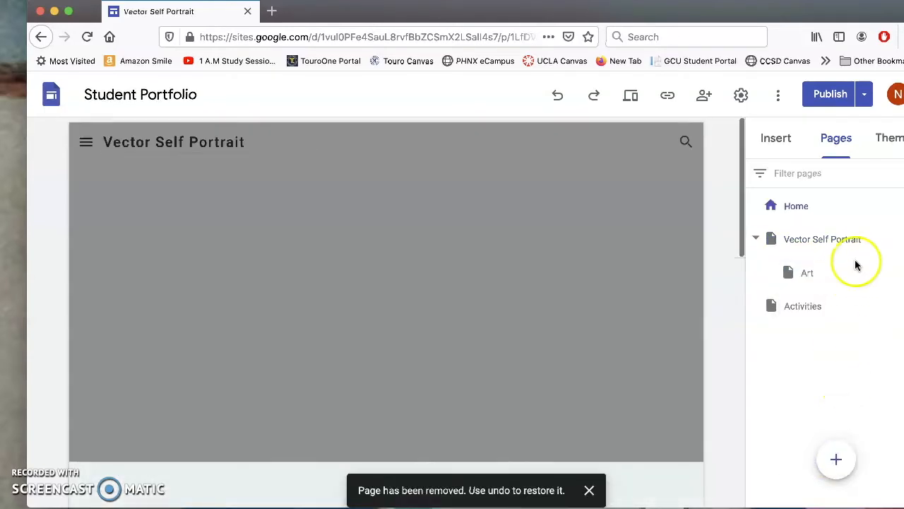
pyautogui.click(896, 272)
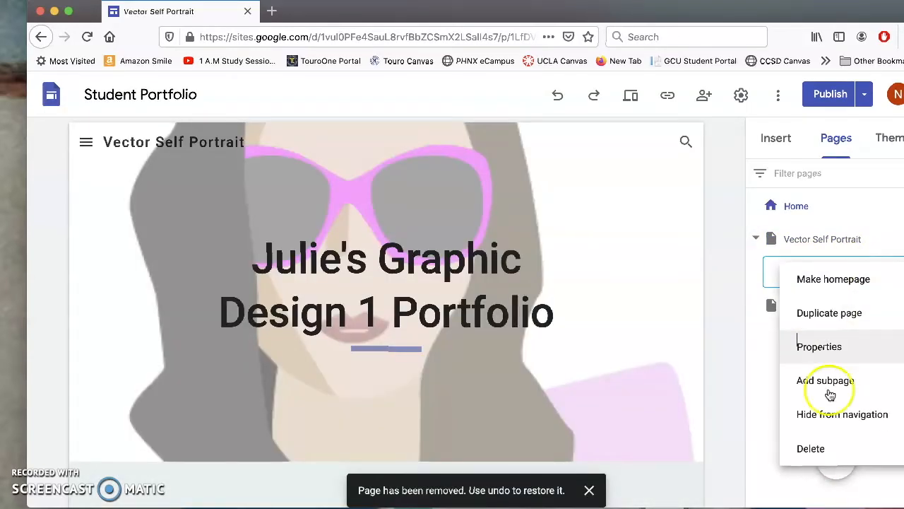
pyautogui.click(816, 448)
pyautogui.click(782, 273)
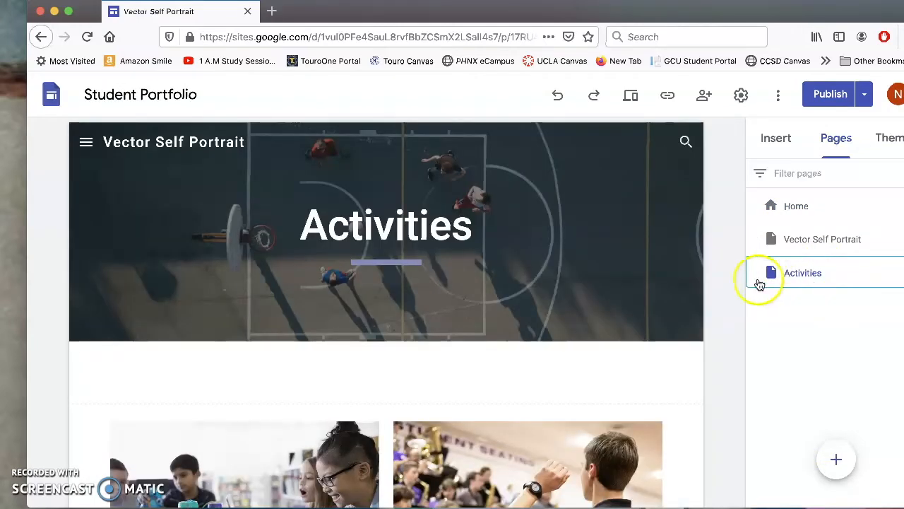
# Delete every section on the Activities page, including the banner, Robotics and Band, and placeholders.
pyautogui.click(49, 233)
pyautogui.click(50, 217)
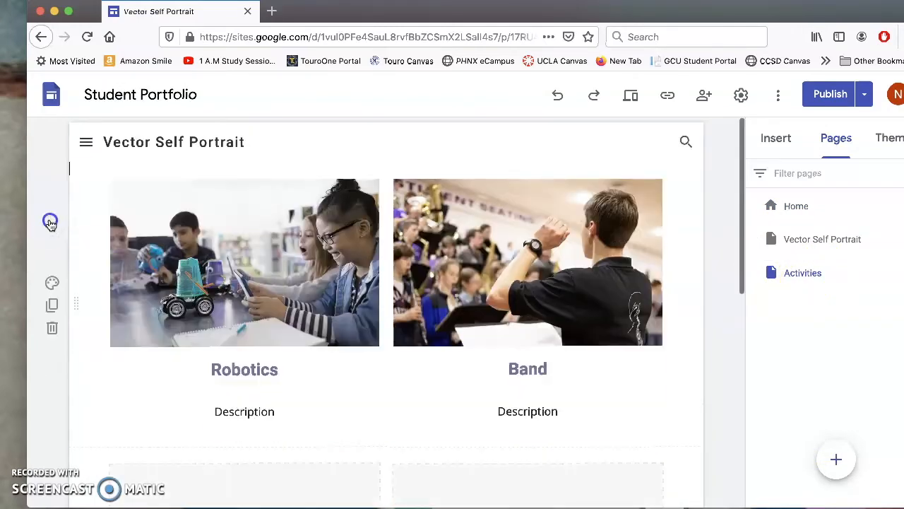
pyautogui.click(50, 324)
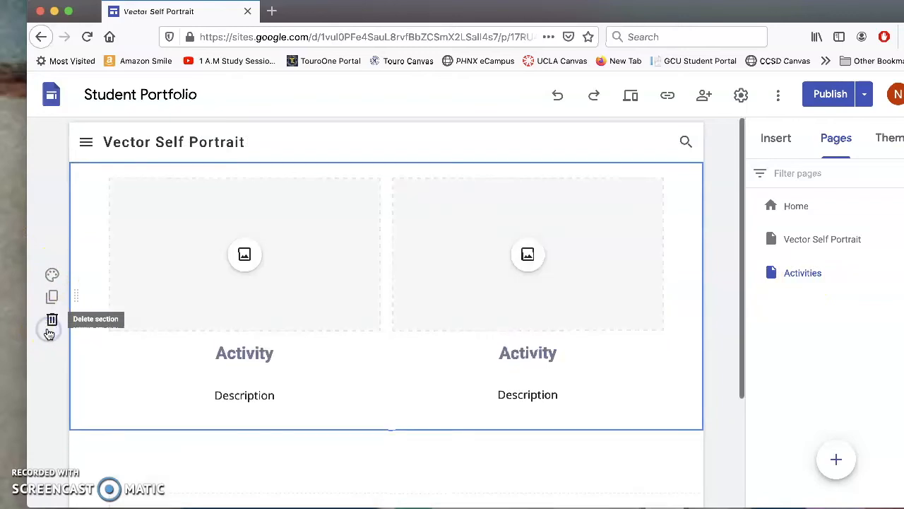
pyautogui.click(51, 325)
pyautogui.click(52, 218)
# On the Vector Self Portrait page, change the header site name back to the student's first name.
pyautogui.click(797, 209)
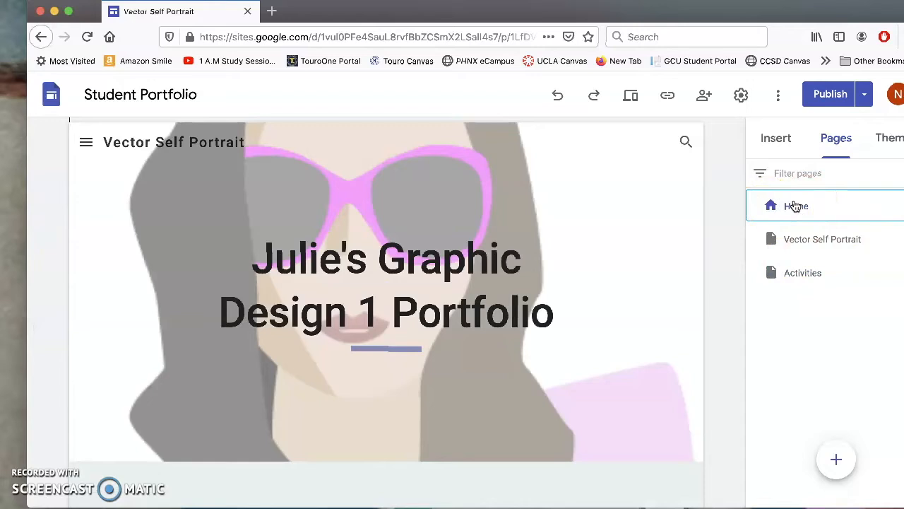
pyautogui.click(777, 238)
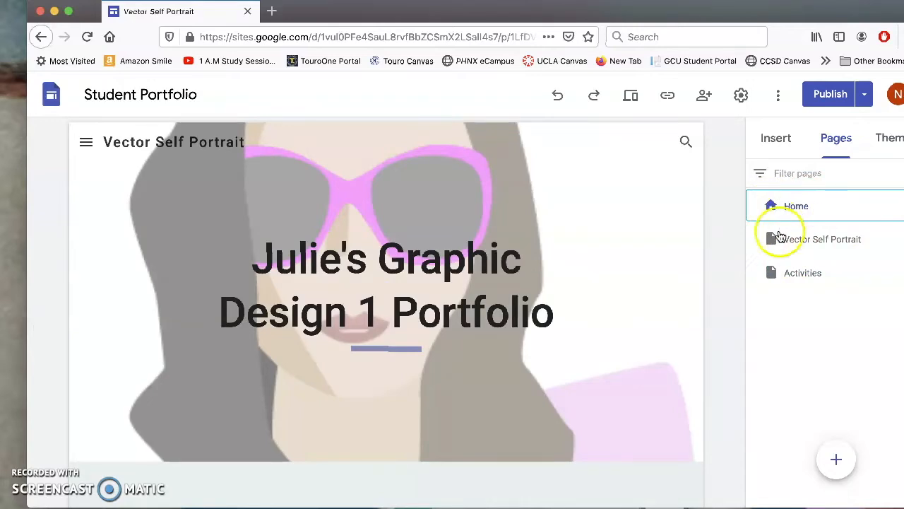
pyautogui.click(243, 144)
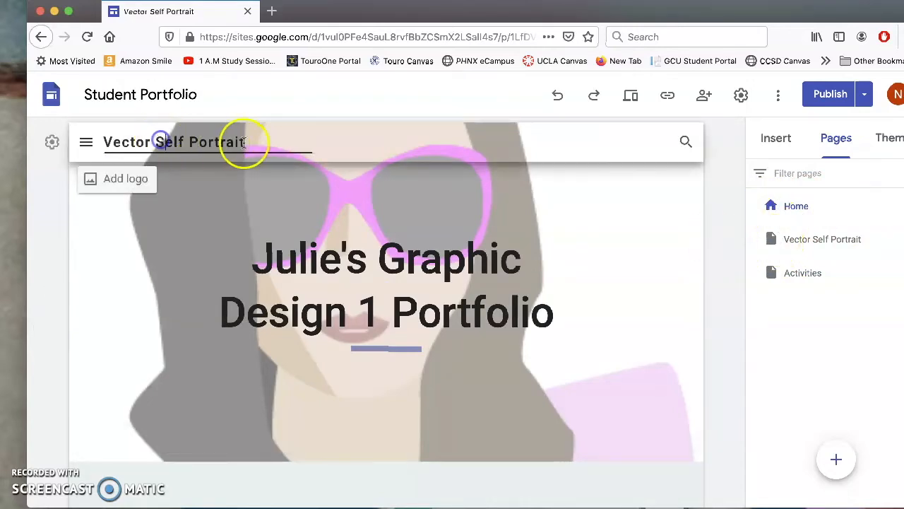
pyautogui.moveTo(243, 144); pyautogui.dragTo(51, 138)
pyautogui.press('BackSpace')
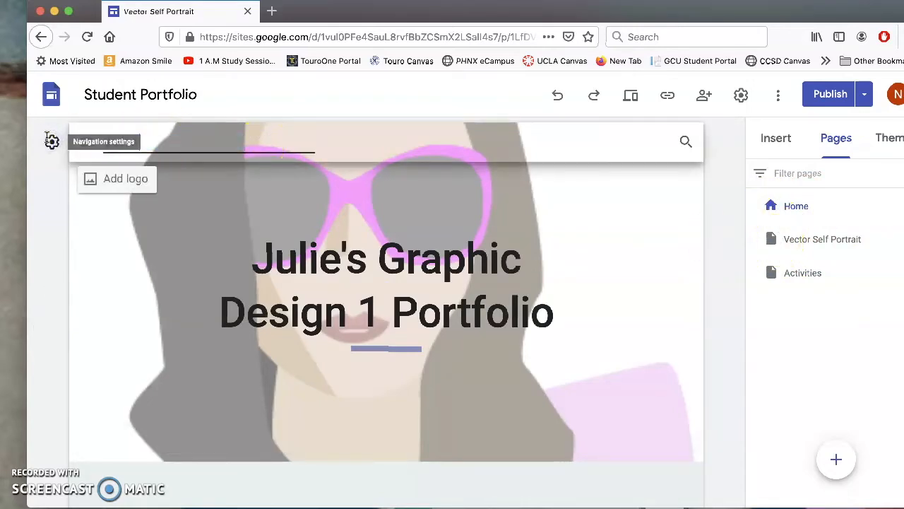
pyautogui.write('Julie')
pyautogui.click(232, 128)
pyautogui.click(810, 248)
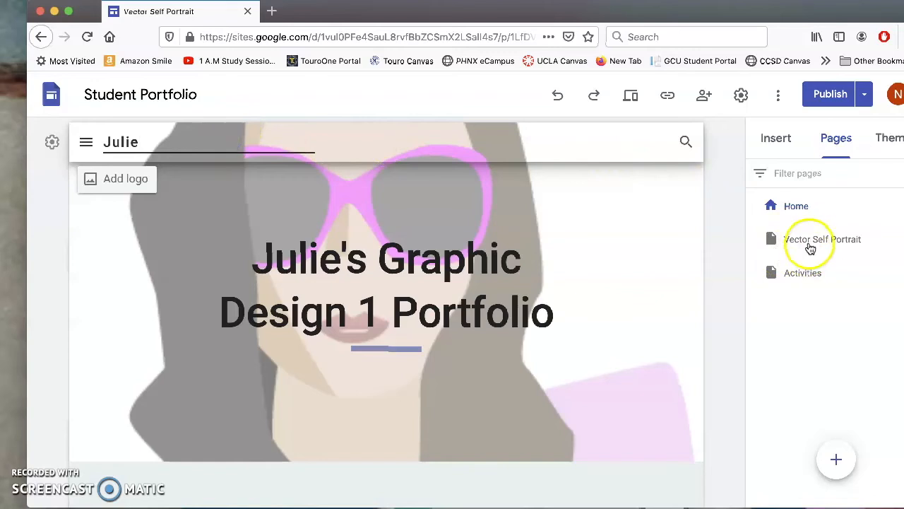
# Open the Vector Self Portrait page, leaving its page name unchanged.
pyautogui.doubleClick(777, 241)
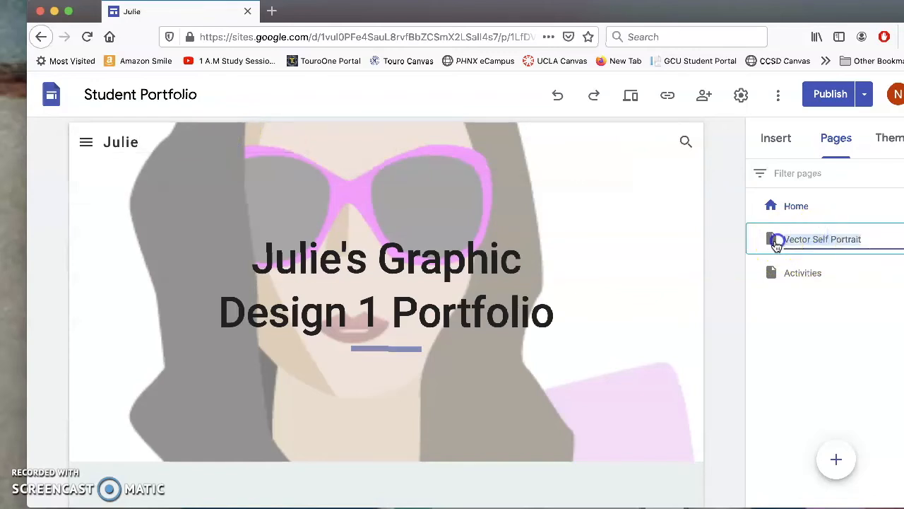
pyautogui.click(771, 237)
pyautogui.click(773, 239)
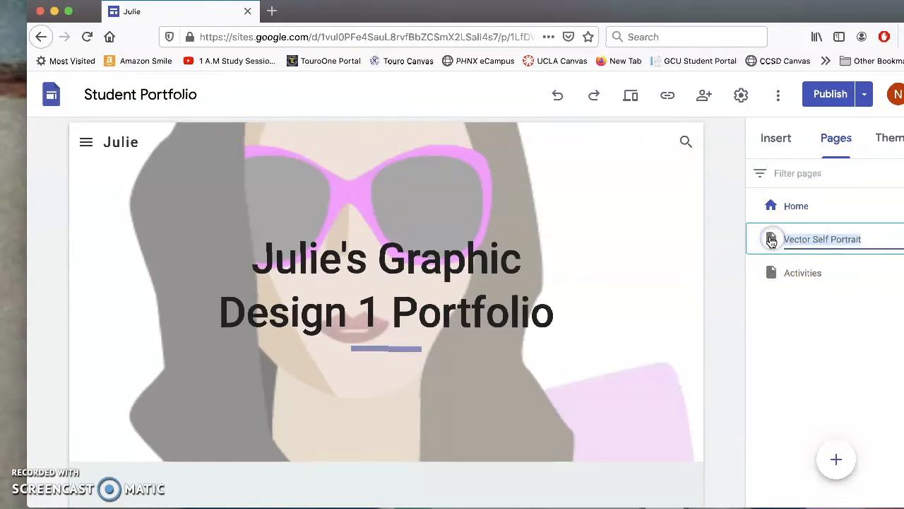
pyautogui.click(851, 273)
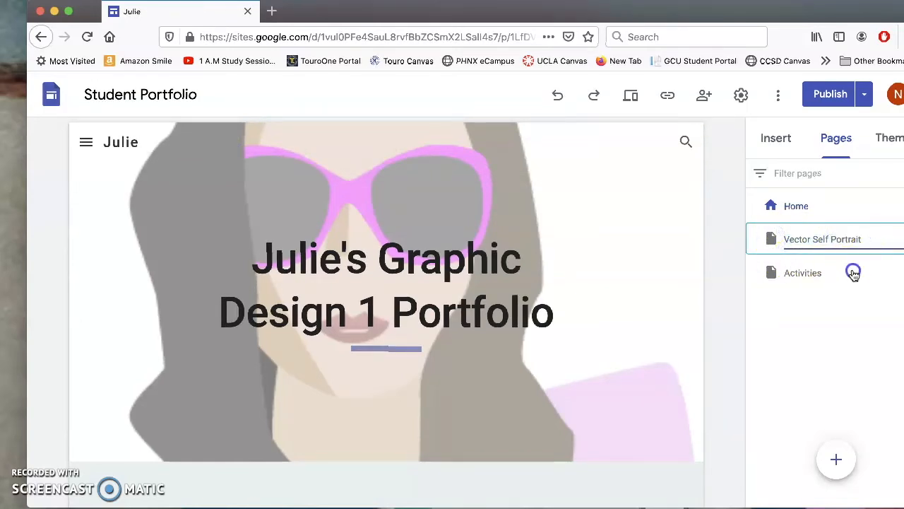
pyautogui.click(769, 241)
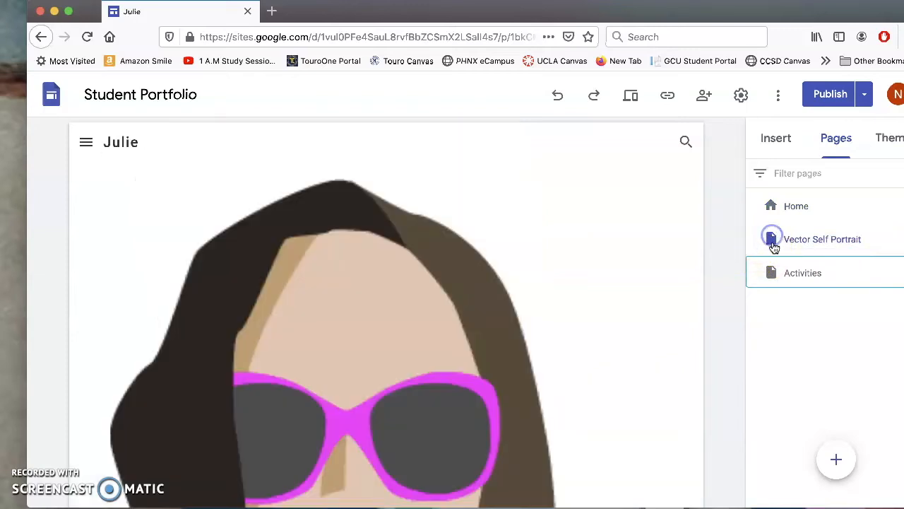
pyautogui.scroll(-10, 464, 285)
pyautogui.scroll(10, 465, 284)
# Rename the empty Activities page to 'Card Project'.
pyautogui.click(773, 274)
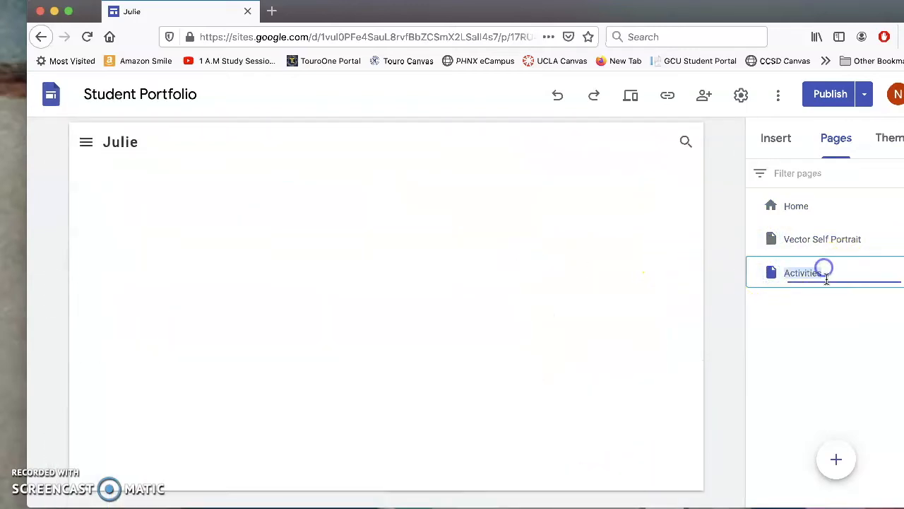
pyautogui.write('Card Project')
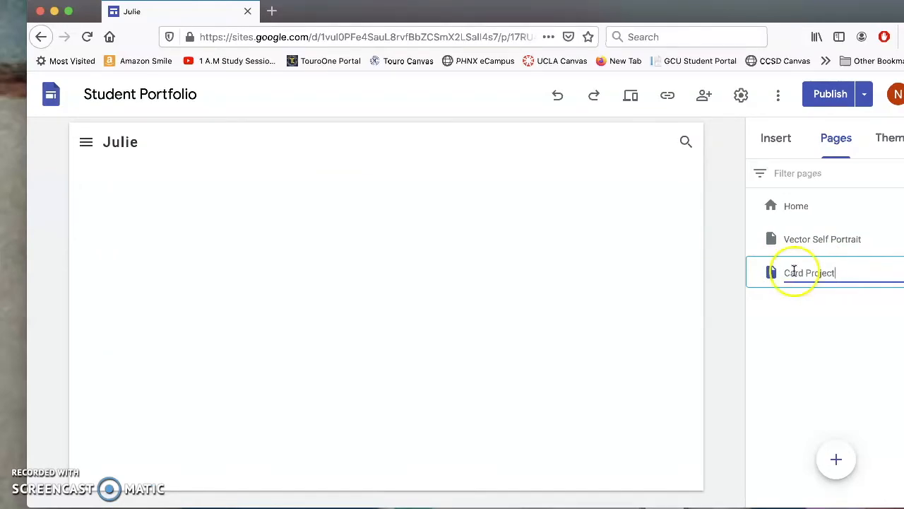
pyautogui.click(429, 272)
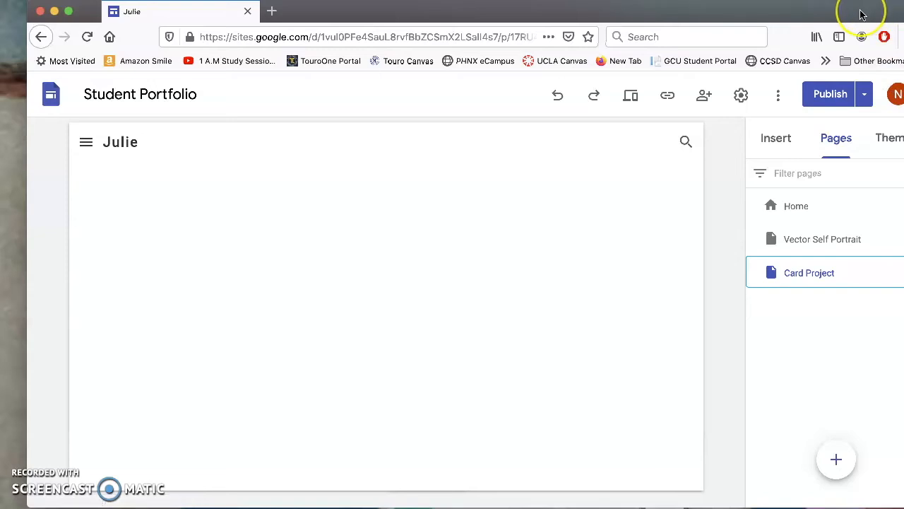
pyautogui.moveTo(856, 15); pyautogui.dragTo(828, 11)
pyautogui.click(455, 265)
# Upload the final card project JPG onto the Card Project page.
pyautogui.click(735, 143)
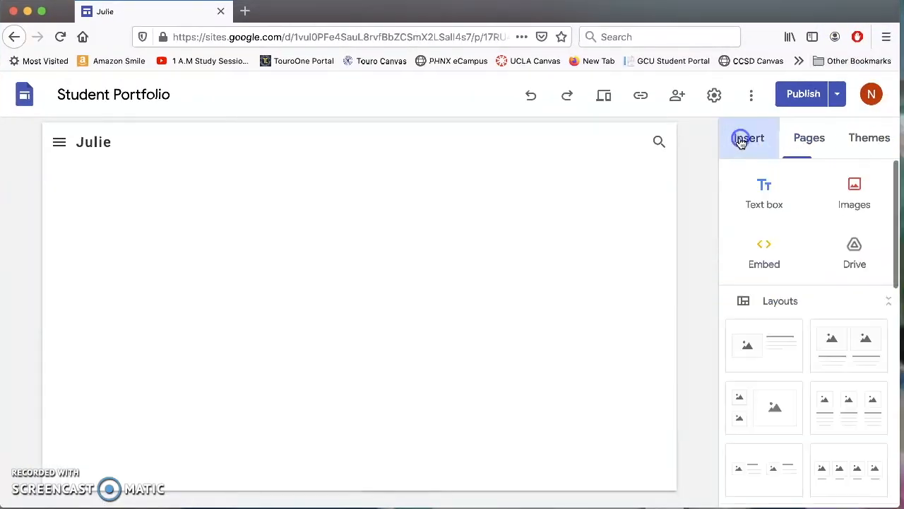
pyautogui.click(846, 187)
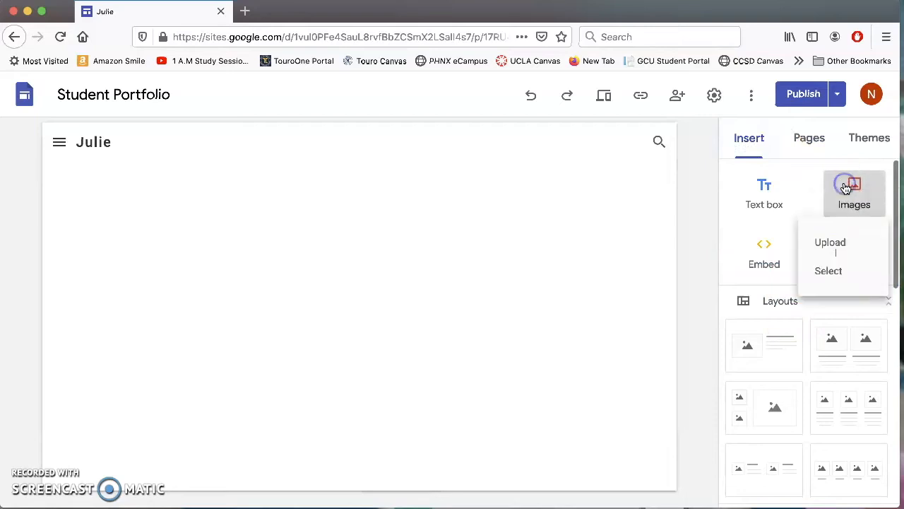
pyautogui.click(840, 246)
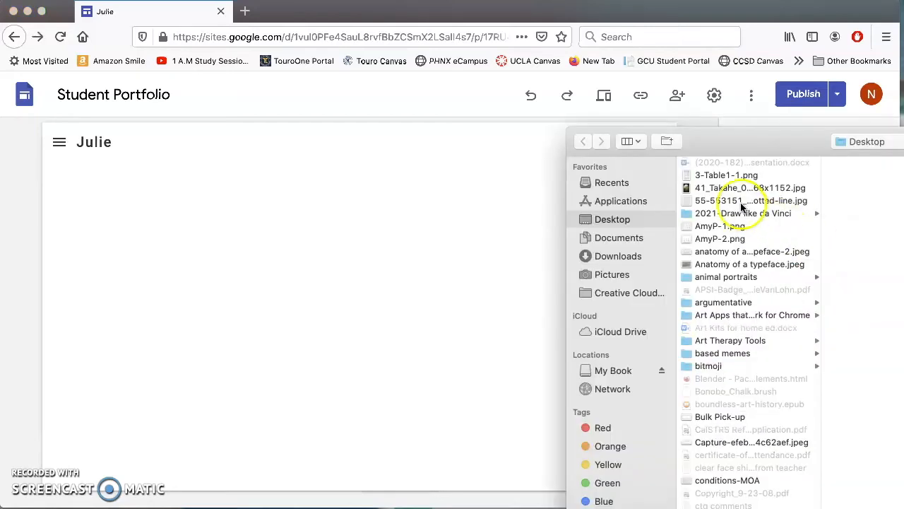
pyautogui.scroll(-20, 717, 357)
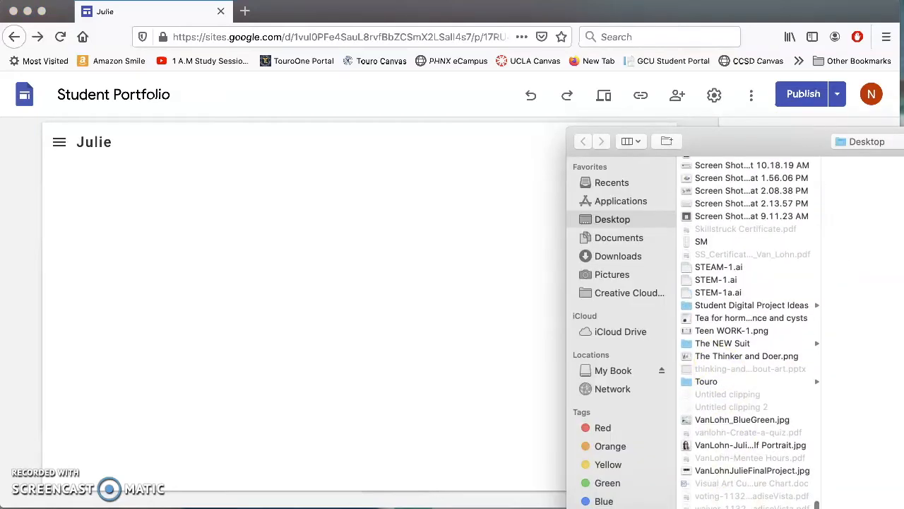
pyautogui.click(718, 471)
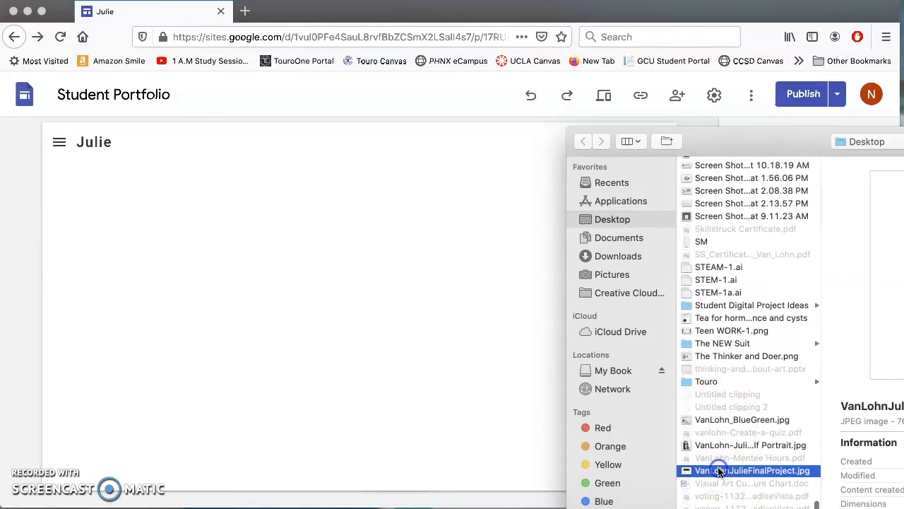
pyautogui.press('Return')
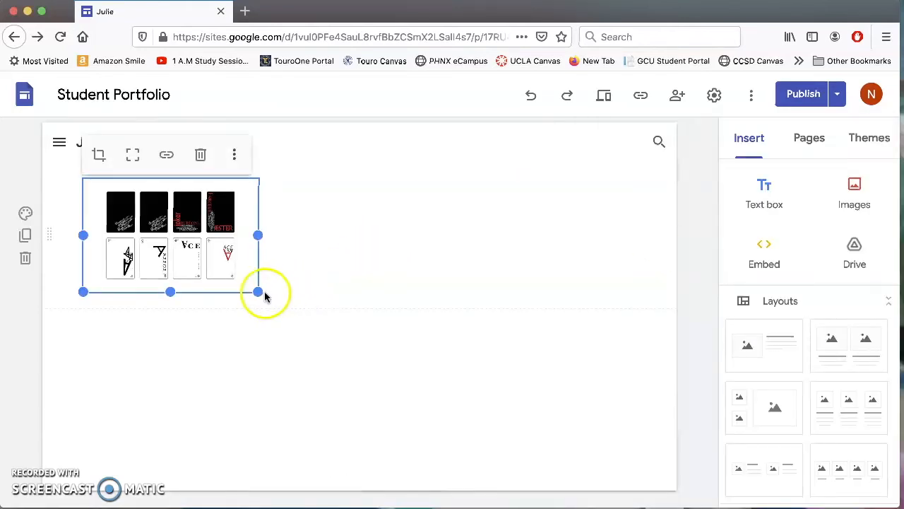
# Enlarge the playing card designs image to span most of the page width.
pyautogui.moveTo(265, 300); pyautogui.dragTo(636, 469)
pyautogui.scroll(-2, 664, 374)
pyautogui.moveTo(635, 356); pyautogui.dragTo(635, 468)
pyautogui.click(631, 329)
pyautogui.scroll(2, 631, 328)
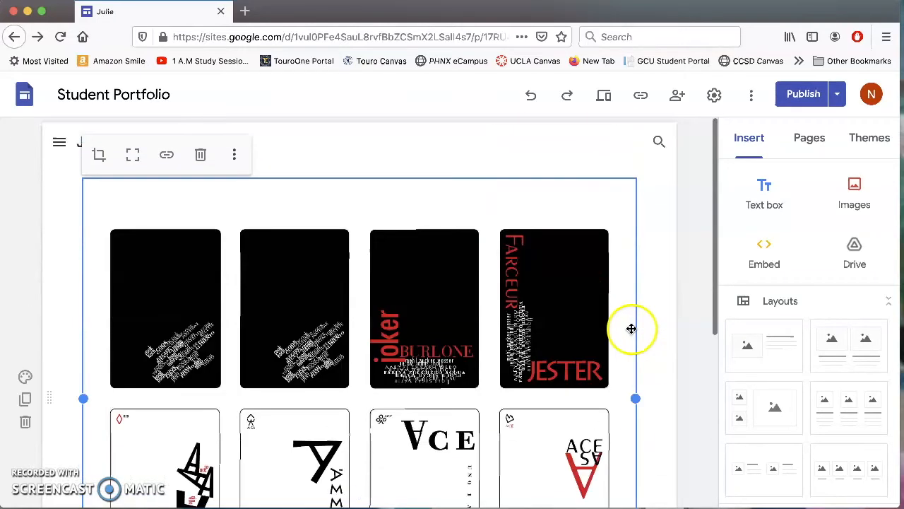
pyautogui.scroll(-4, 631, 332)
pyautogui.click(535, 395)
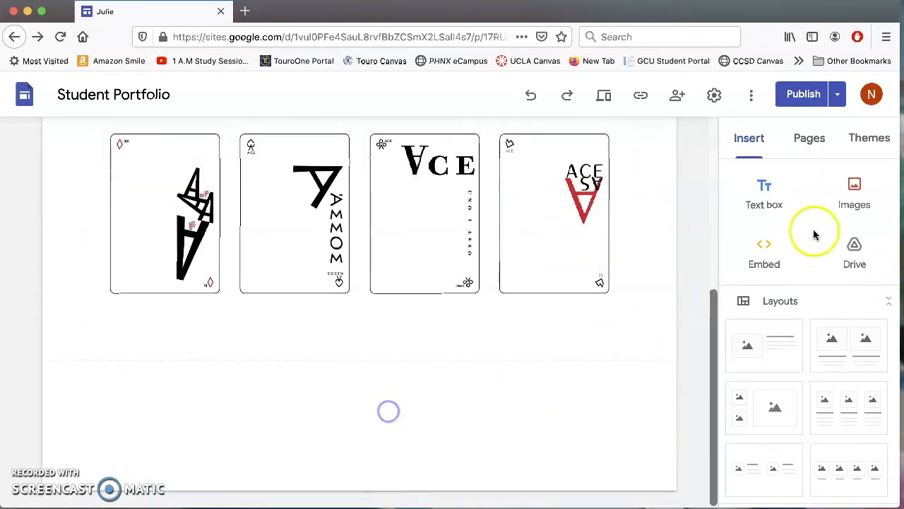
pyautogui.scroll(3, 488, 274)
pyautogui.scroll(-3, 487, 274)
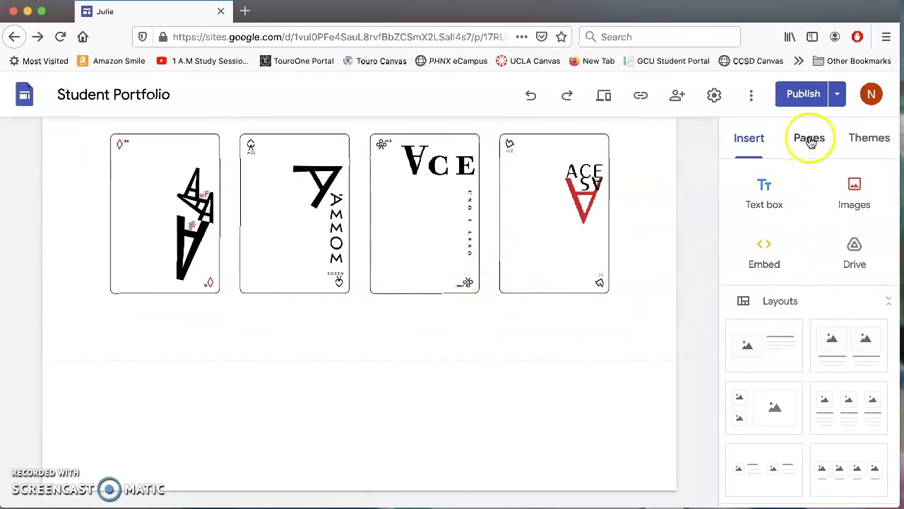
# Upload the second card image, showing the 5 and 10 cards, from the My Book drive.
pyautogui.click(851, 192)
pyautogui.click(831, 244)
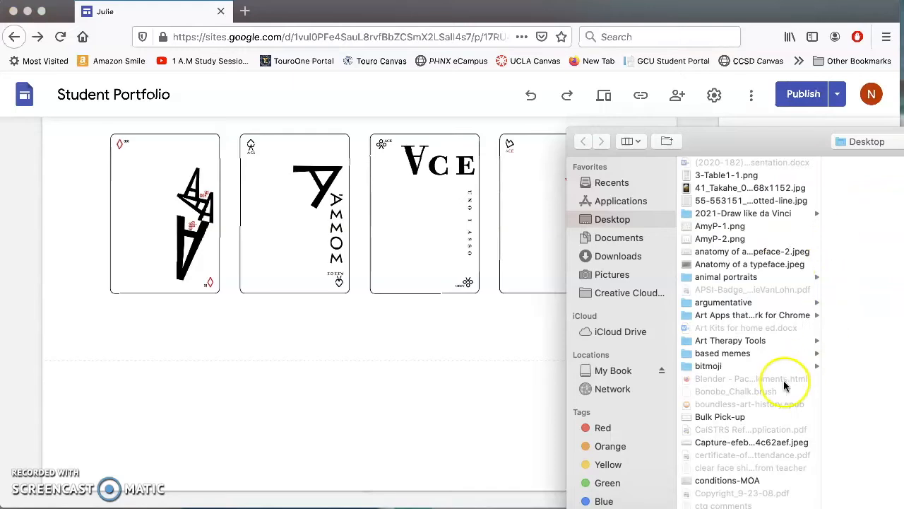
pyautogui.click(609, 370)
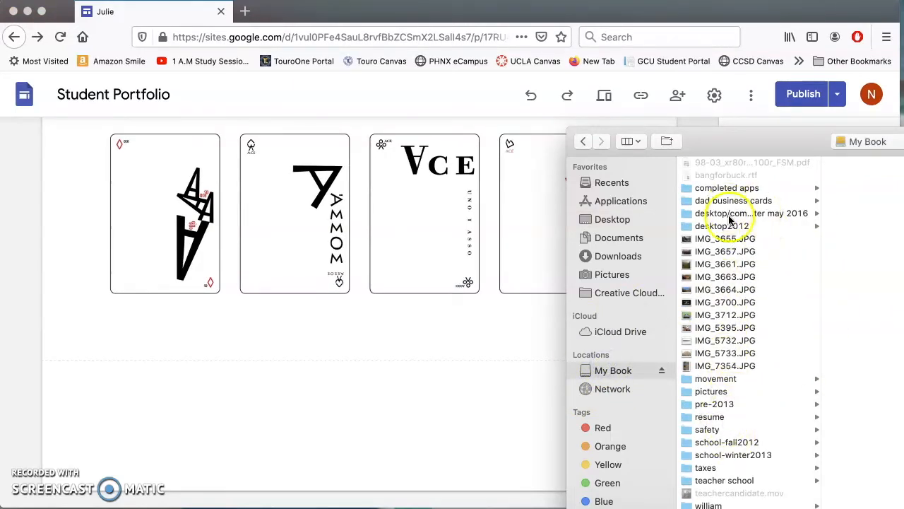
pyautogui.moveTo(756, 139); pyautogui.dragTo(903, 142)
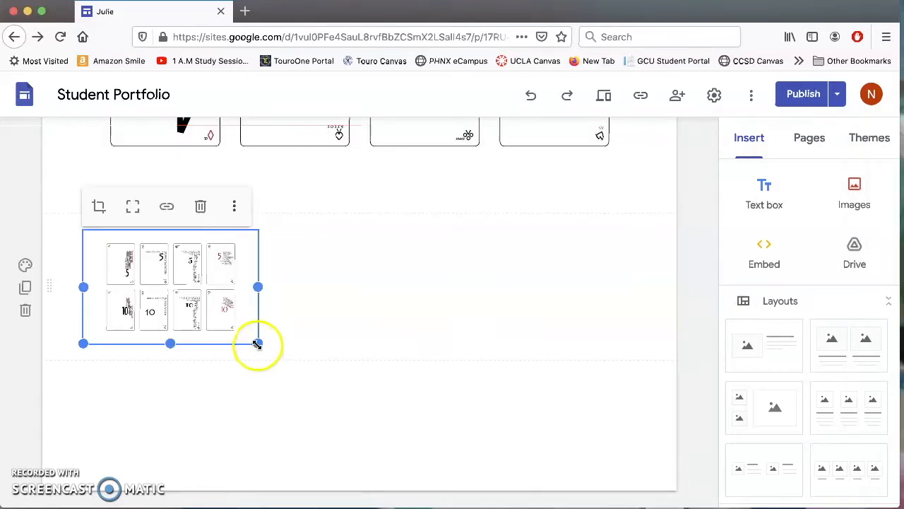
# Enlarge the second card image, then start adding a new site page.
pyautogui.moveTo(258, 344); pyautogui.dragTo(604, 506)
pyautogui.moveTo(604, 437); pyautogui.dragTo(624, 446)
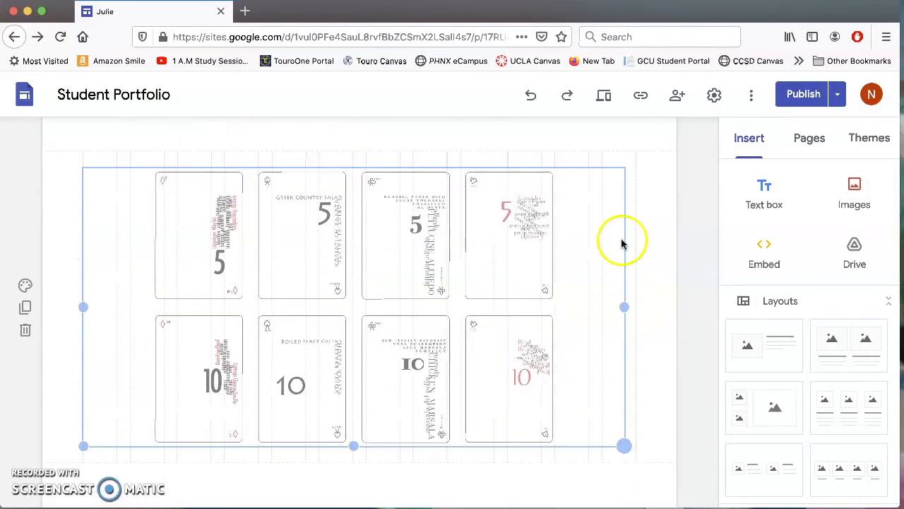
pyautogui.moveTo(622, 243); pyautogui.dragTo(670, 212)
pyautogui.scroll(10, 627, 213)
pyautogui.scroll(-10, 626, 213)
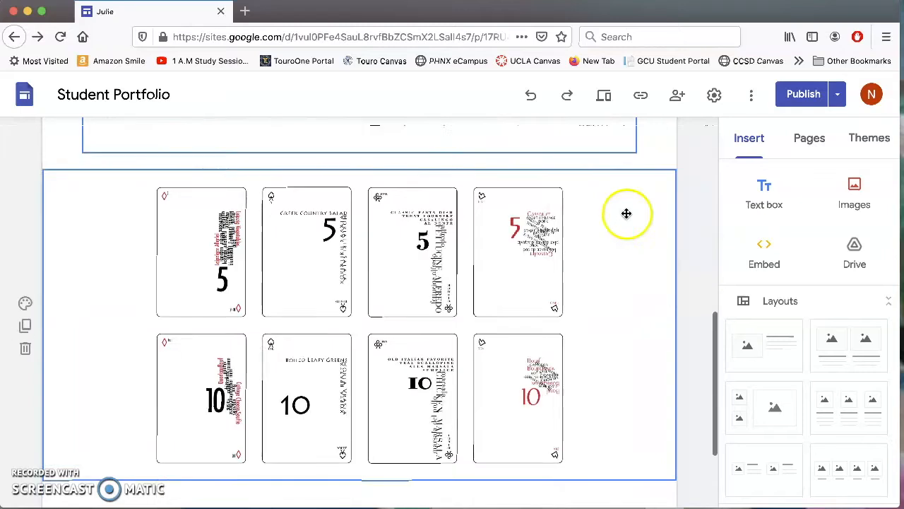
pyautogui.scroll(-3, 627, 214)
pyautogui.click(556, 292)
pyautogui.moveTo(633, 343); pyautogui.dragTo(636, 497)
pyautogui.scroll(10, 651, 261)
pyautogui.scroll(-12, 651, 262)
pyautogui.click(795, 142)
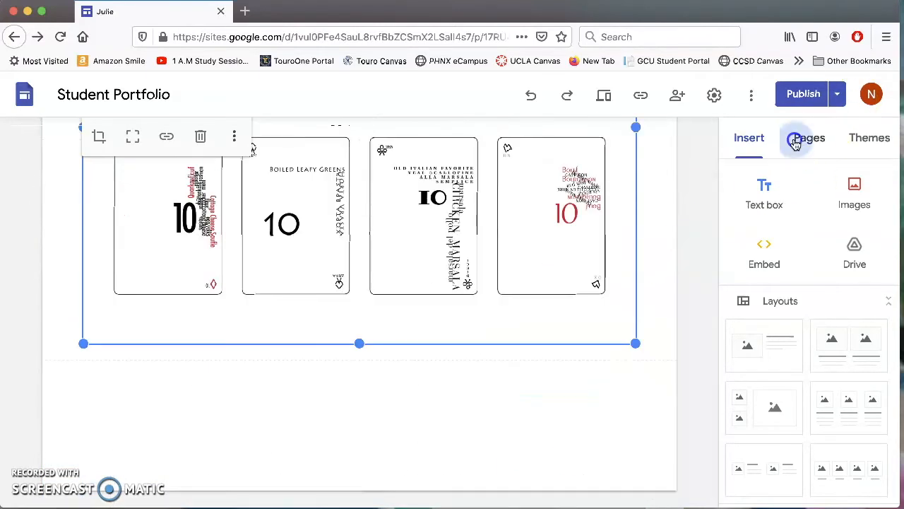
pyautogui.click(809, 460)
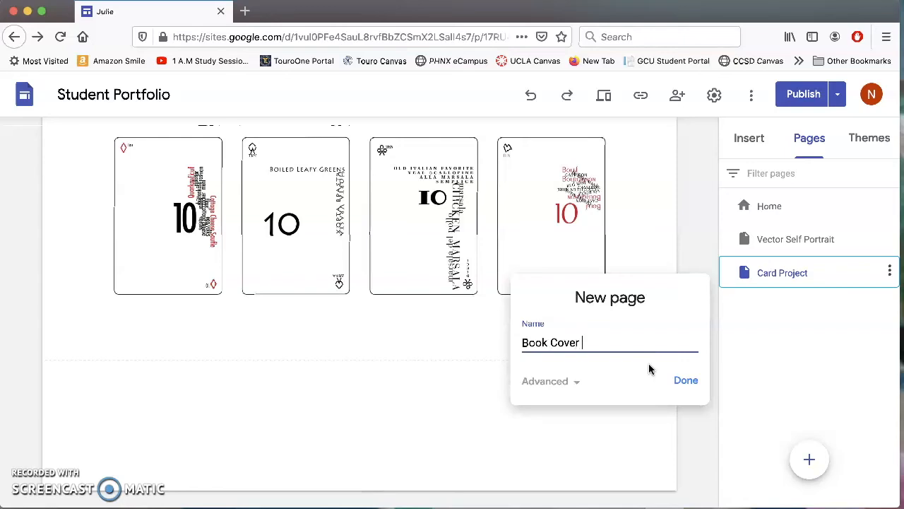
# Create and open the Book Cover Project page, then browse Desktop files in the image uploader.
pyautogui.click(688, 385)
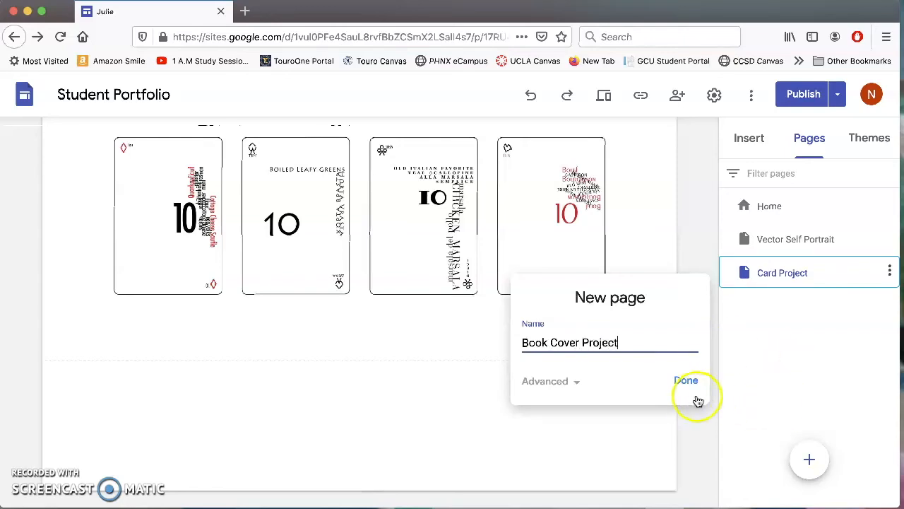
pyautogui.click(807, 306)
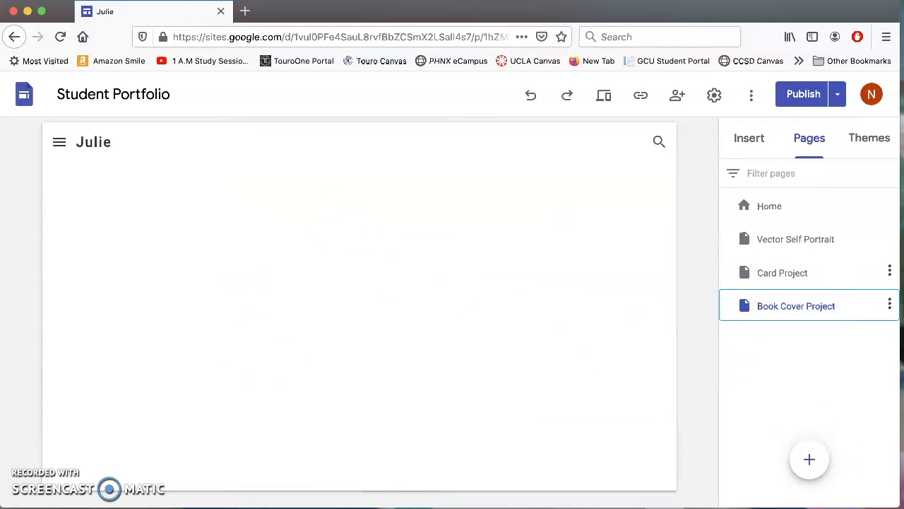
pyautogui.moveTo(810, 460)
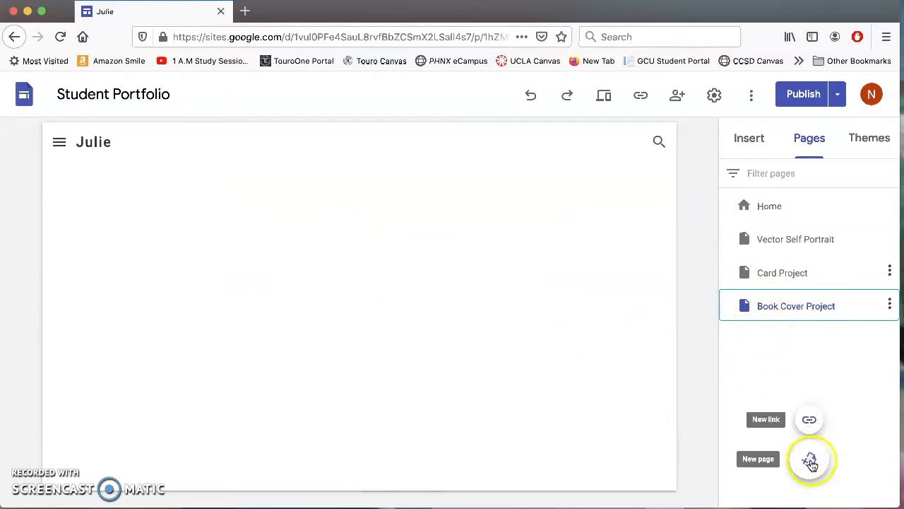
pyautogui.click(751, 141)
pyautogui.click(853, 195)
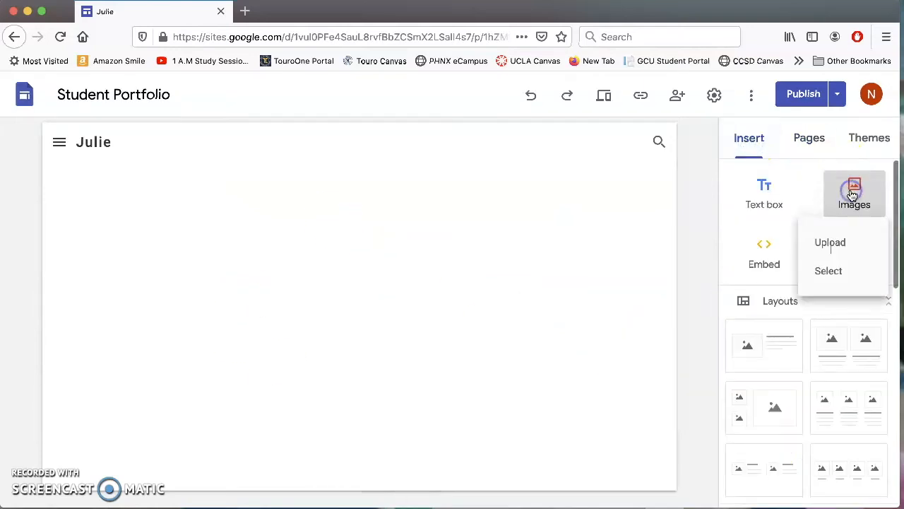
pyautogui.click(841, 244)
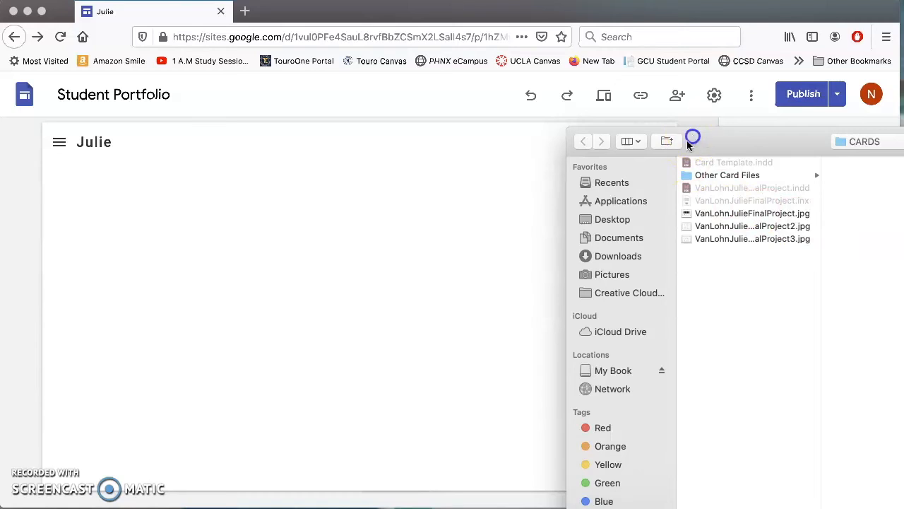
pyautogui.click(581, 221)
pyautogui.scroll(-10, 735, 318)
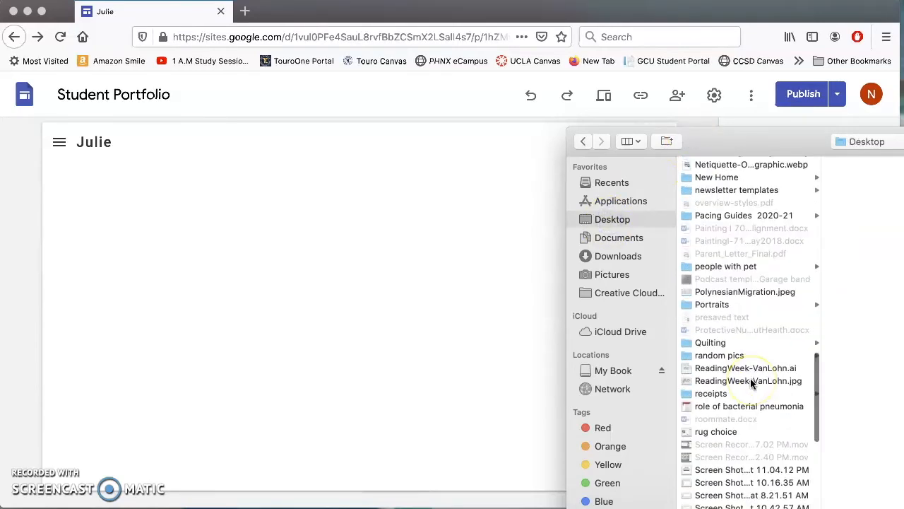
pyautogui.scroll(-10, 751, 383)
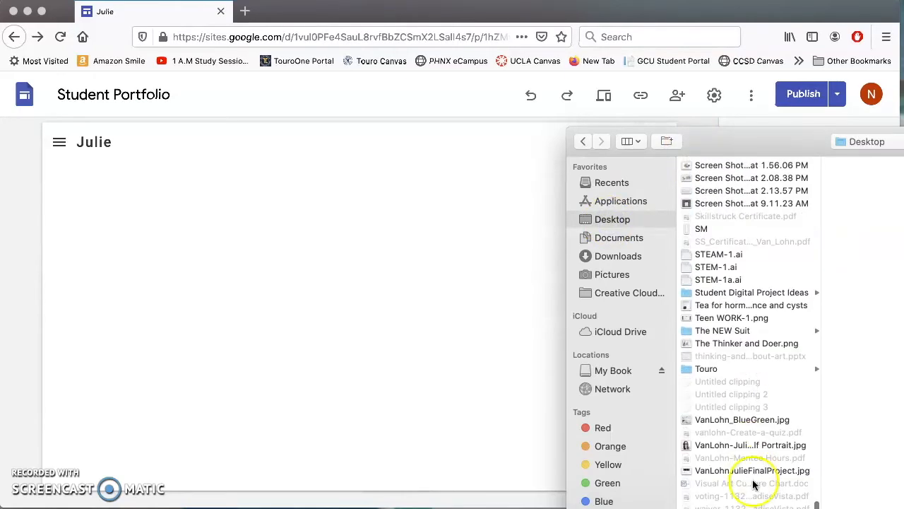
# Insert VanLohn_BlueGreen.jpg and stretch the Escape cover to nearly the full page width.
pyautogui.click(713, 420)
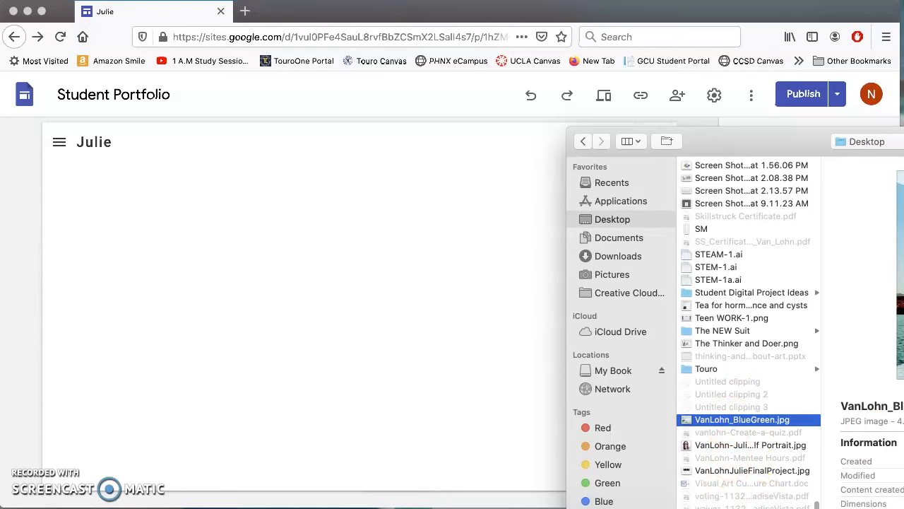
pyautogui.press('Return')
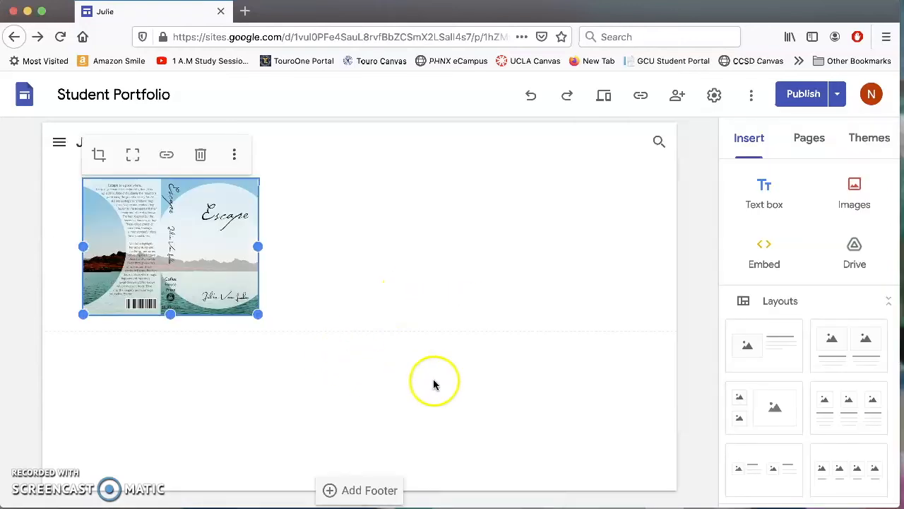
pyautogui.moveTo(257, 315); pyautogui.dragTo(638, 490)
pyautogui.scroll(-2, 614, 339)
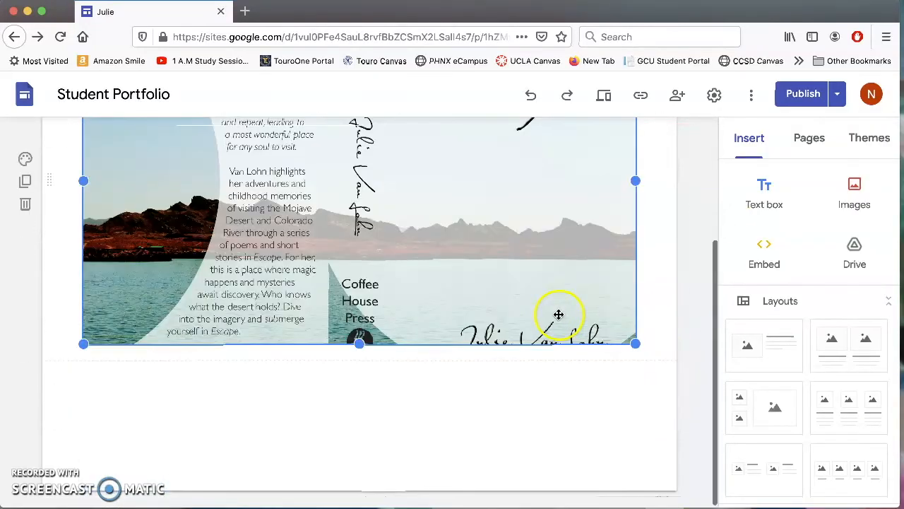
pyautogui.moveTo(635, 343); pyautogui.dragTo(649, 497)
pyautogui.scroll(3, 681, 282)
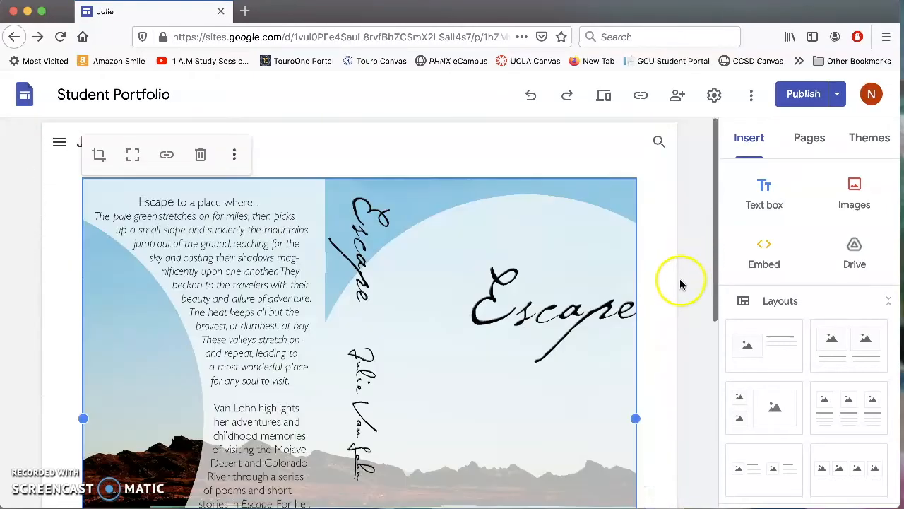
pyautogui.scroll(-4, 681, 284)
pyautogui.moveTo(633, 343); pyautogui.dragTo(656, 297)
pyautogui.scroll(4, 690, 304)
pyautogui.scroll(-5, 690, 304)
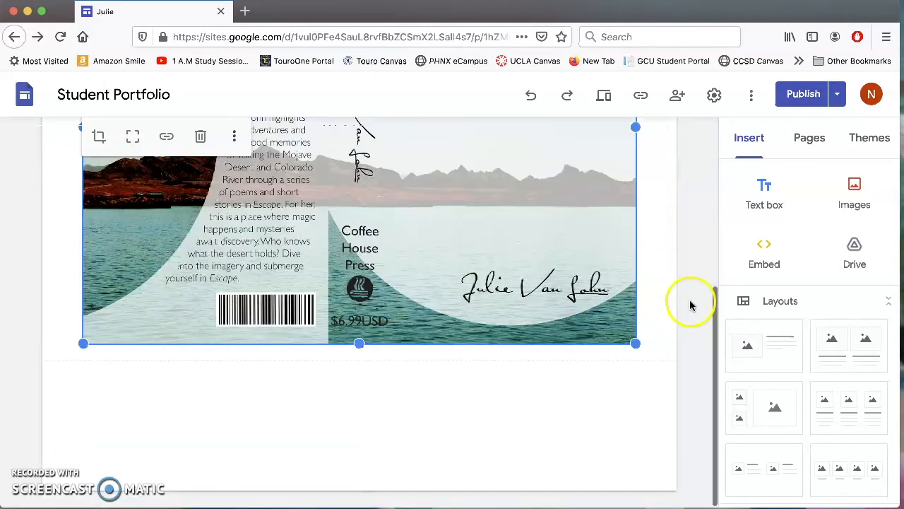
# Publish the site's changes, dismissing the publishing introduction.
pyautogui.click(798, 94)
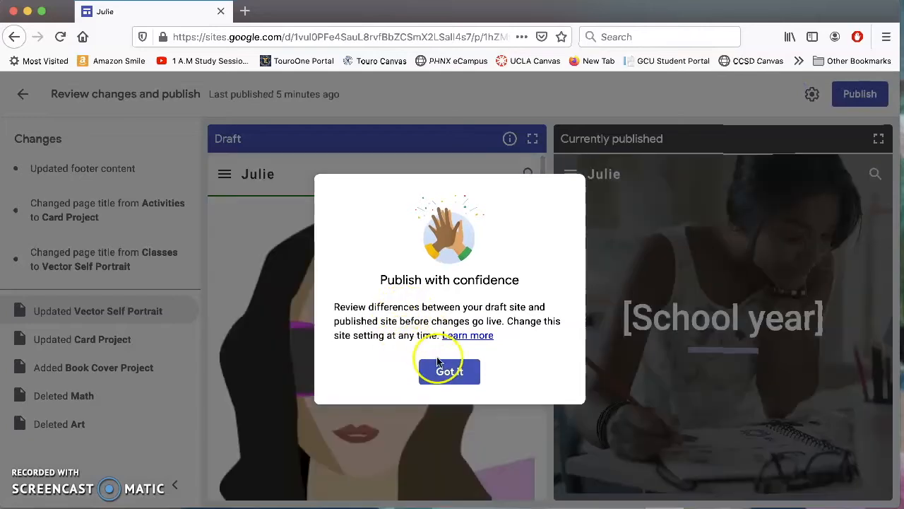
pyautogui.click(448, 370)
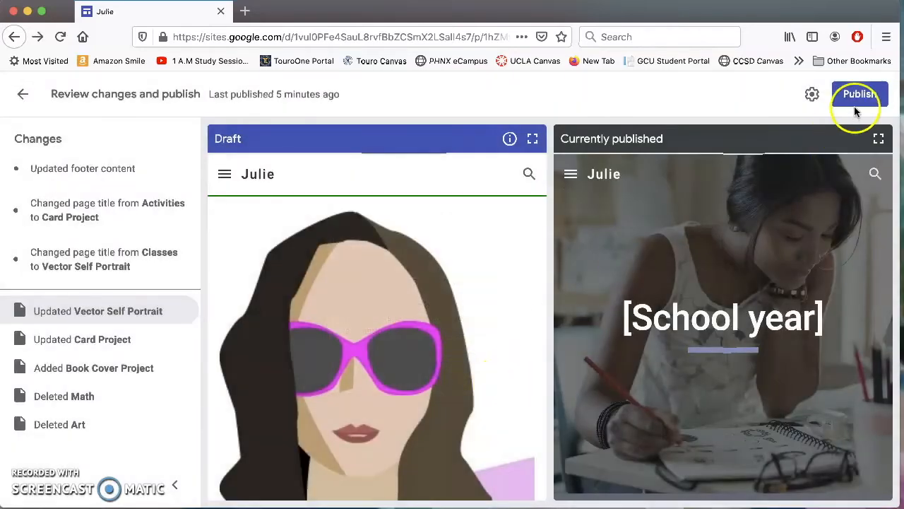
pyautogui.click(858, 97)
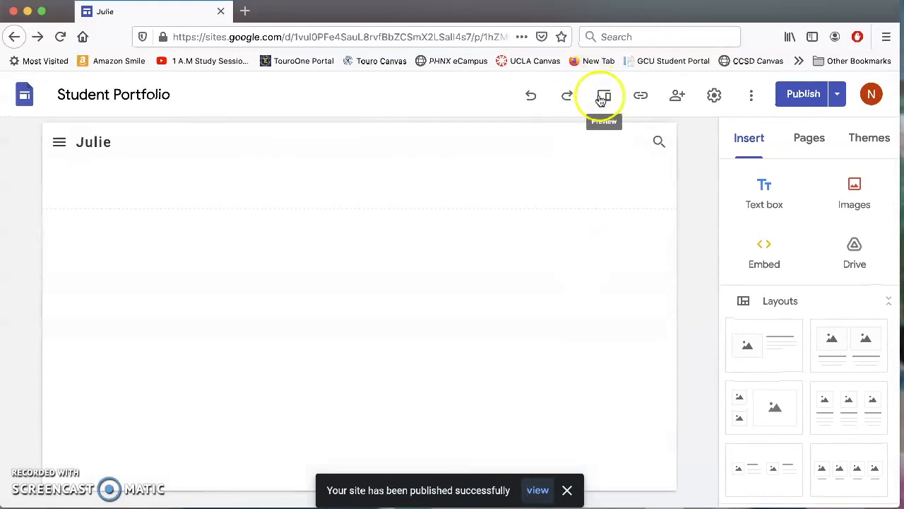
# Preview the site's Home page as visitors see it, then return to editing.
pyautogui.click(609, 96)
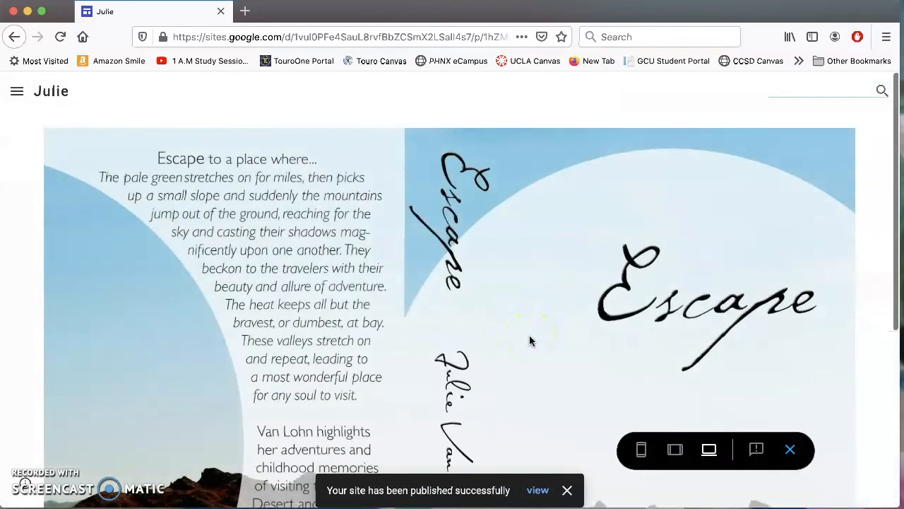
pyautogui.click(18, 92)
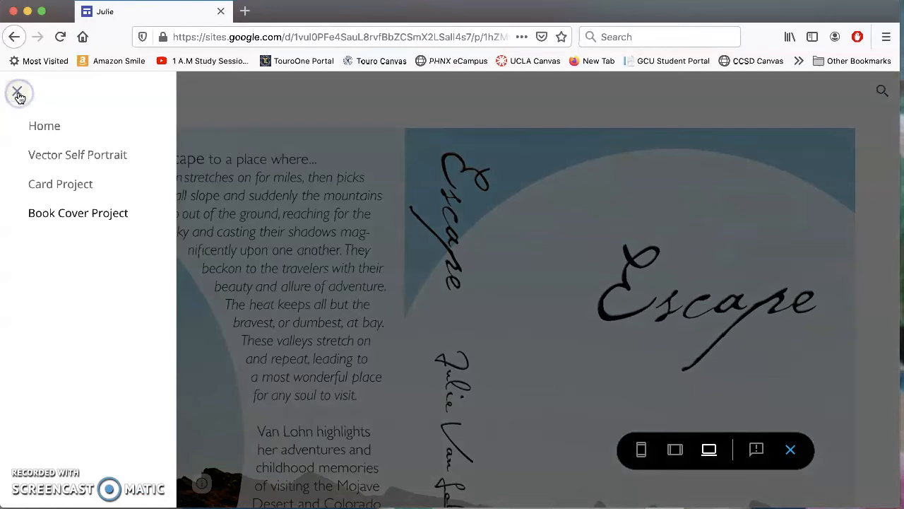
pyautogui.click(44, 128)
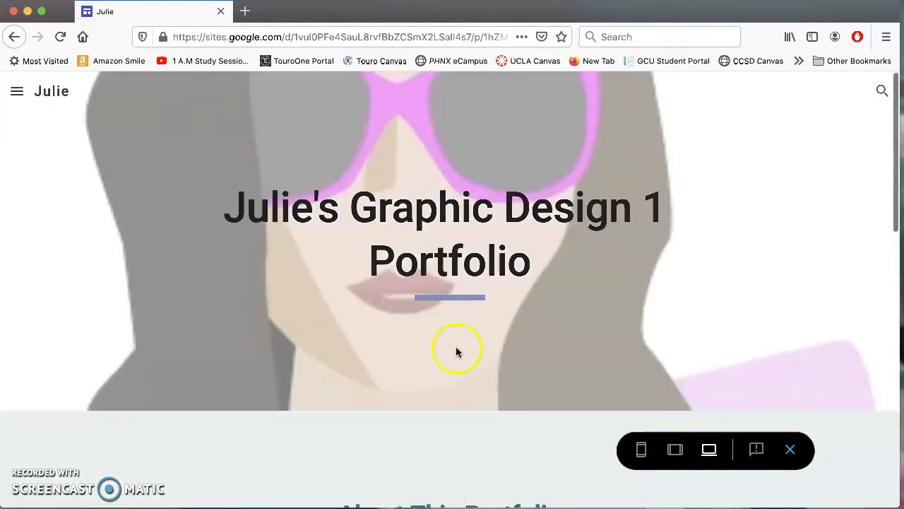
pyautogui.scroll(-10, 456, 349)
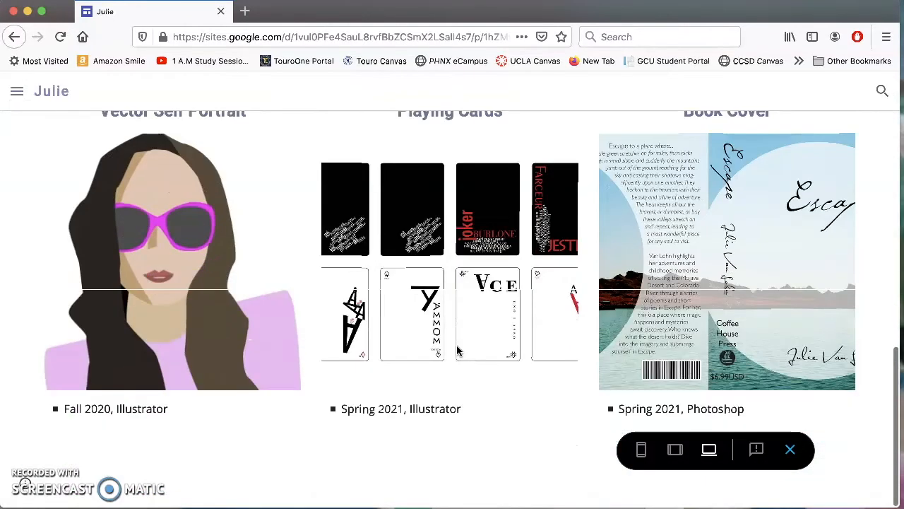
pyautogui.scroll(10, 456, 350)
pyautogui.scroll(-10, 456, 350)
pyautogui.scroll(10, 456, 350)
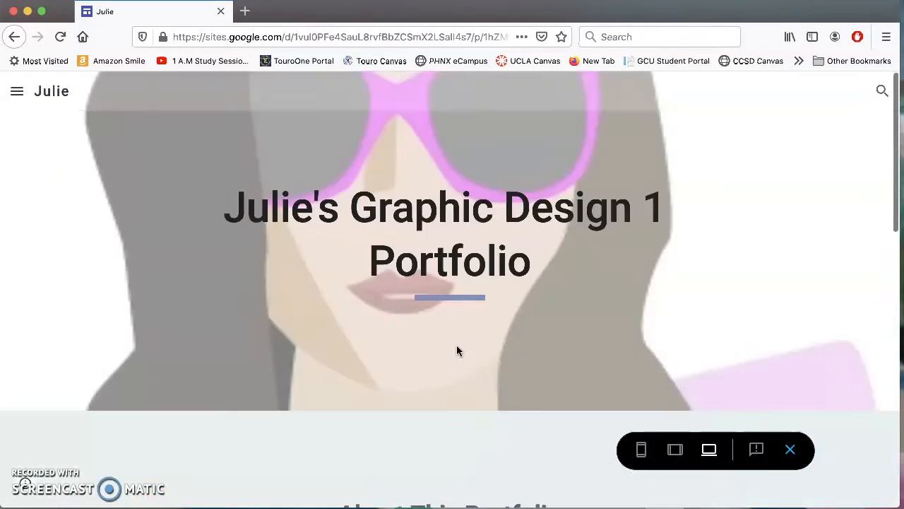
pyautogui.click(791, 450)
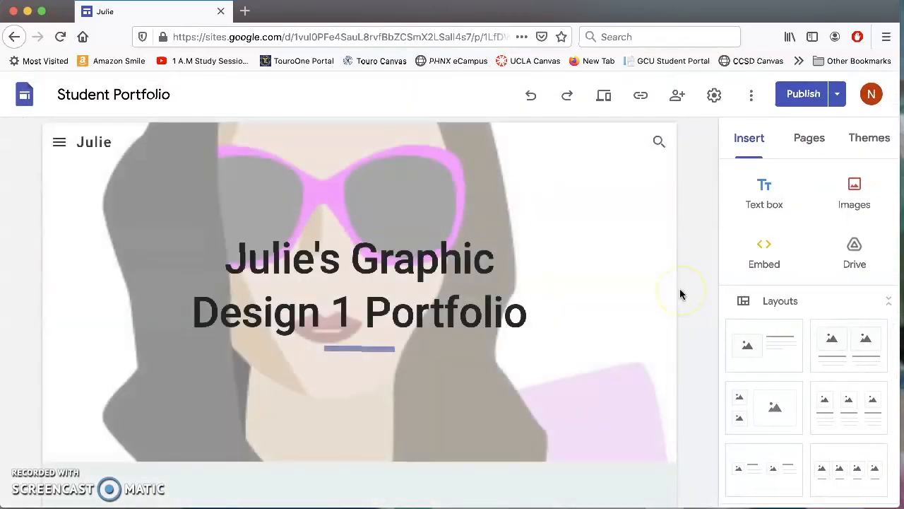
# Link the home page's Vector Self Portrait heading text to the Vector Self Portrait page.
pyautogui.scroll(-8, 613, 323)
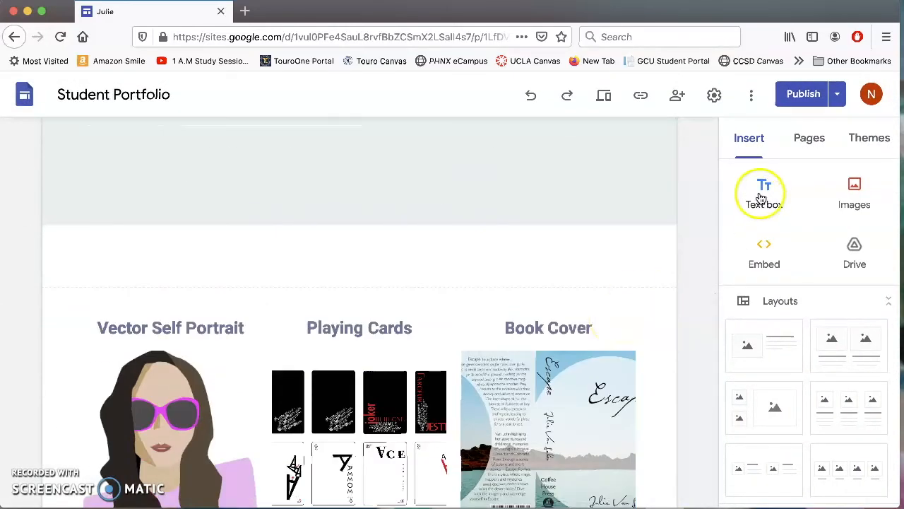
pyautogui.click(807, 134)
pyautogui.scroll(-2, 369, 338)
pyautogui.scroll(-2, 317, 332)
pyautogui.click(212, 317)
pyautogui.click(136, 300)
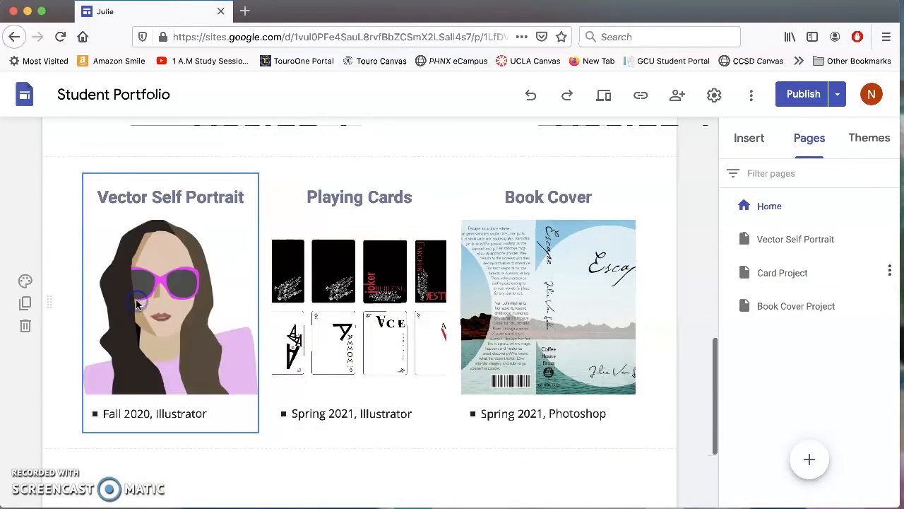
pyautogui.click(144, 200)
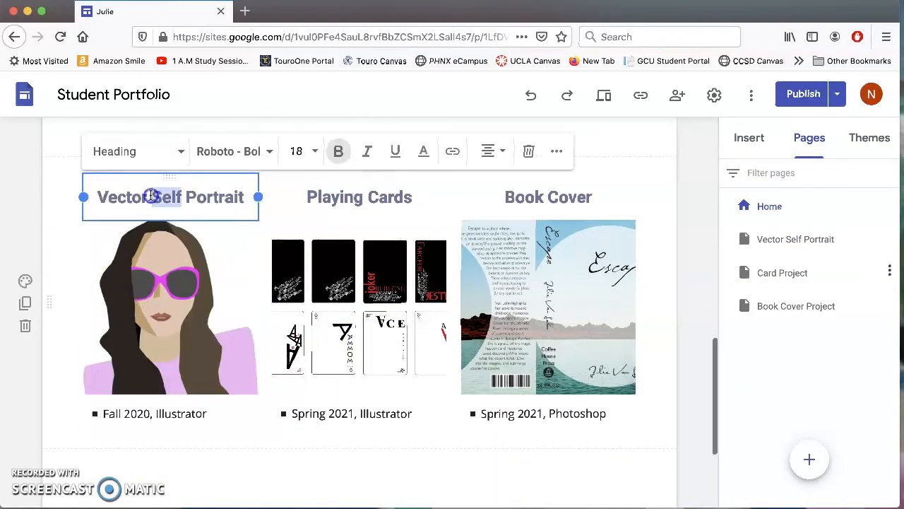
pyautogui.moveTo(246, 197); pyautogui.dragTo(133, 197)
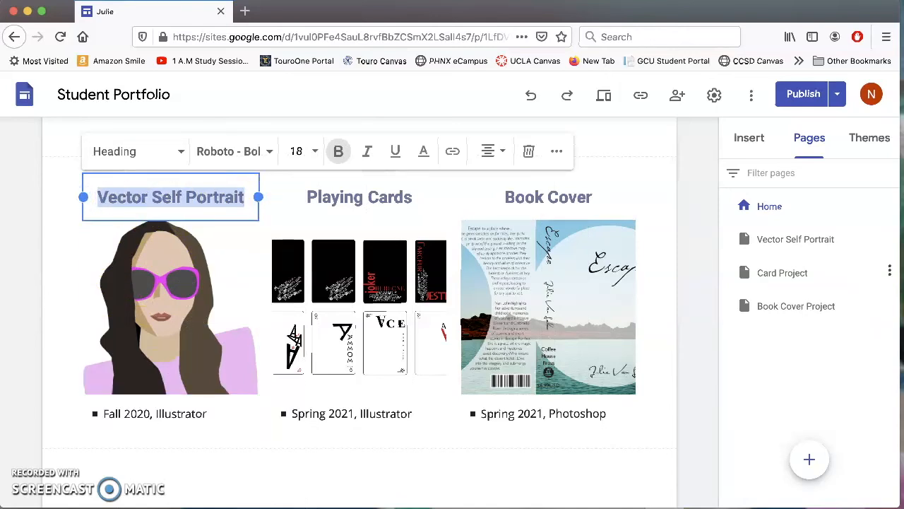
pyautogui.click(452, 151)
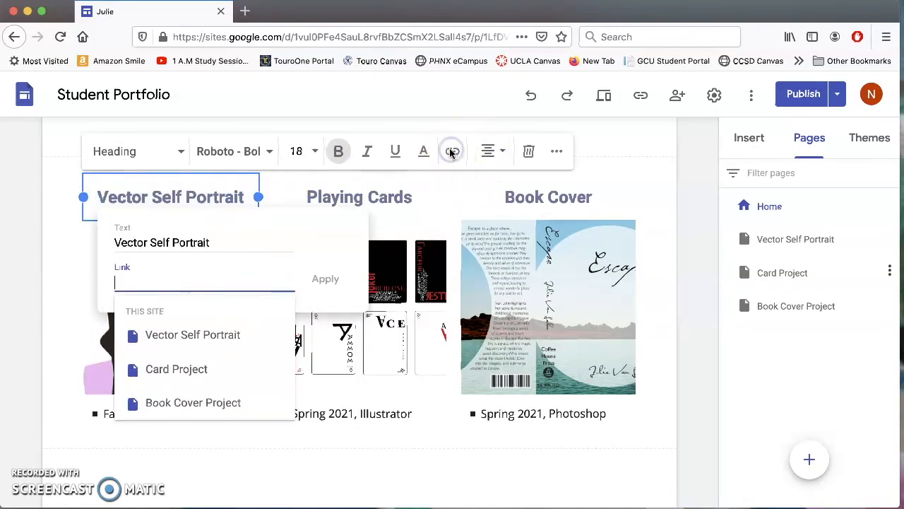
pyautogui.click(177, 333)
pyautogui.click(323, 278)
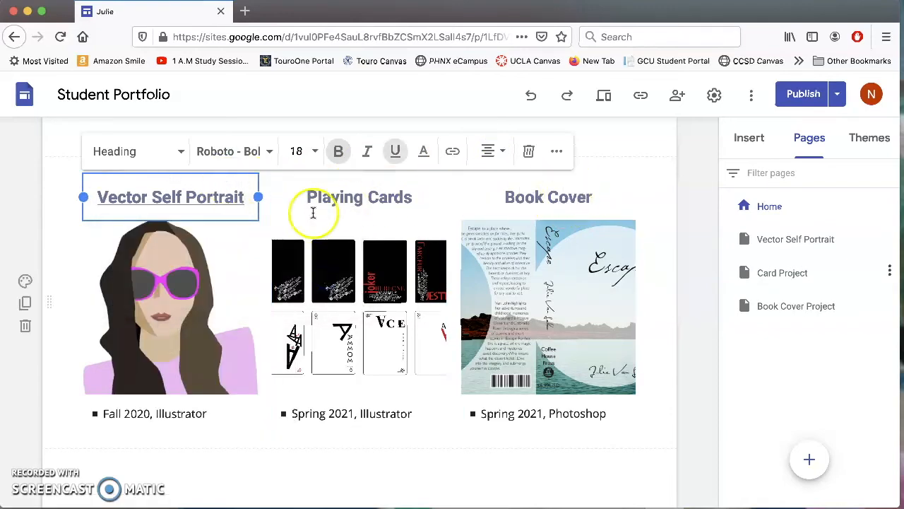
pyautogui.scroll(5, 429, 313)
pyautogui.scroll(-10, 548, 318)
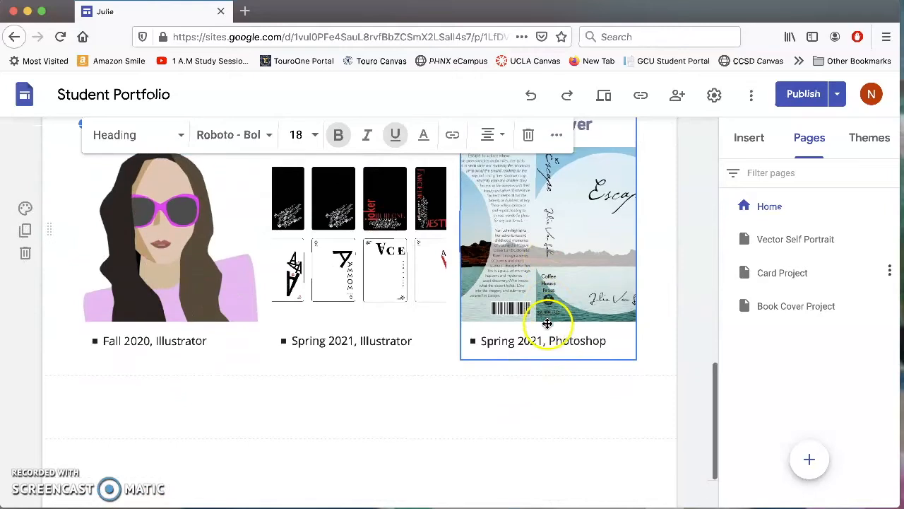
pyautogui.scroll(10, 547, 323)
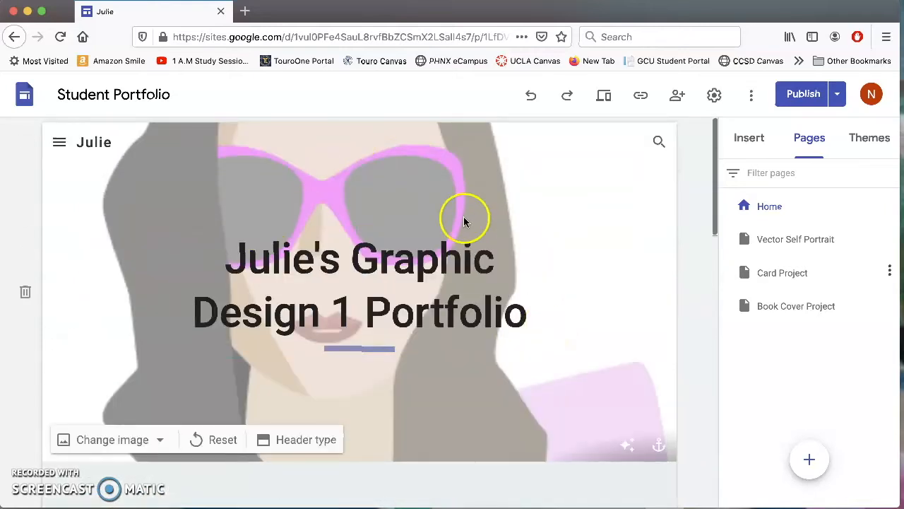
# Publish the home page link update, then reopen Student Portfolio from Recent sites in Google Sites.
pyautogui.click(800, 94)
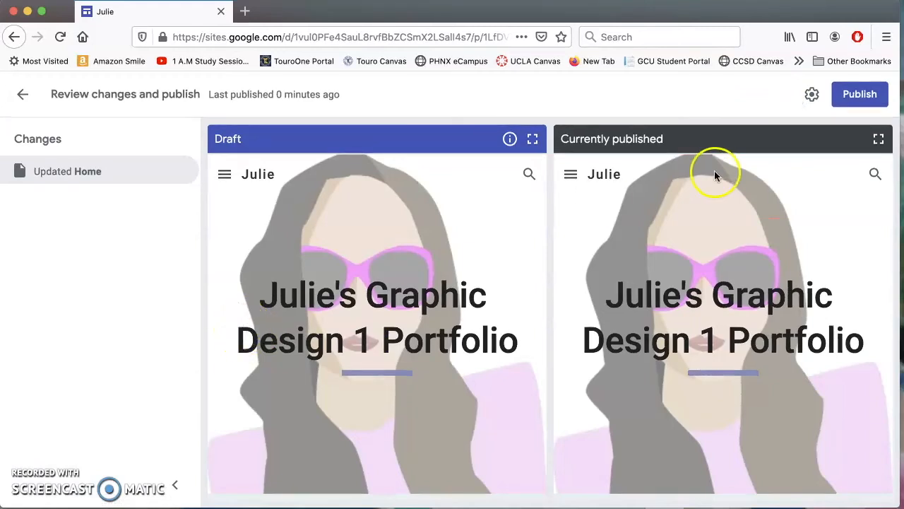
pyautogui.click(852, 99)
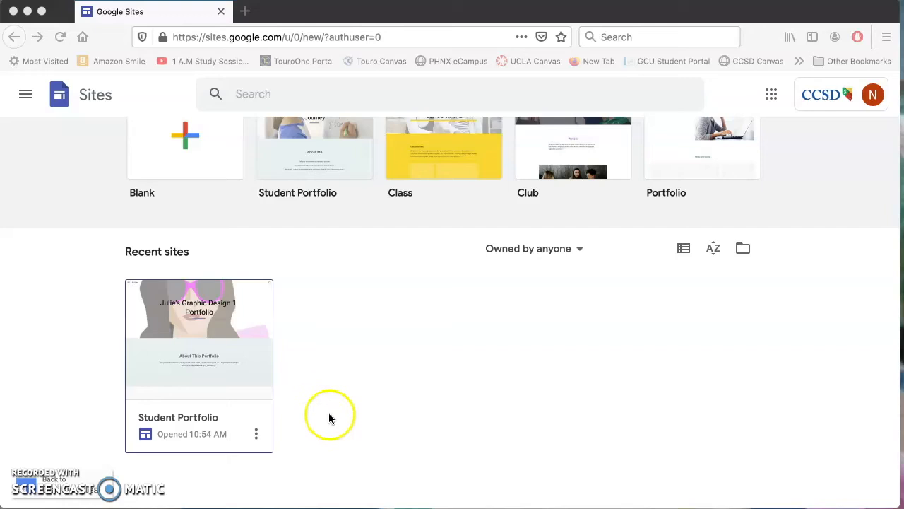
pyautogui.click(772, 95)
pyautogui.click(787, 369)
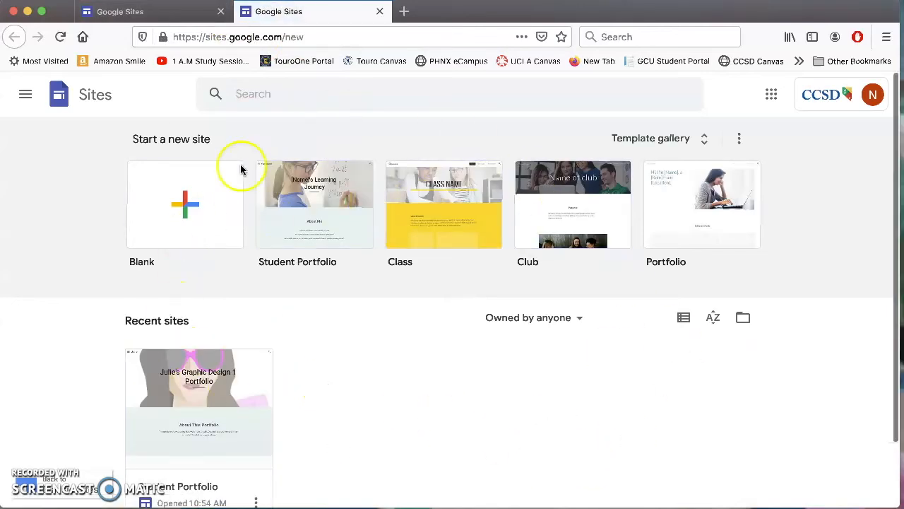
pyautogui.scroll(-2, 470, 308)
pyautogui.scroll(2, 470, 307)
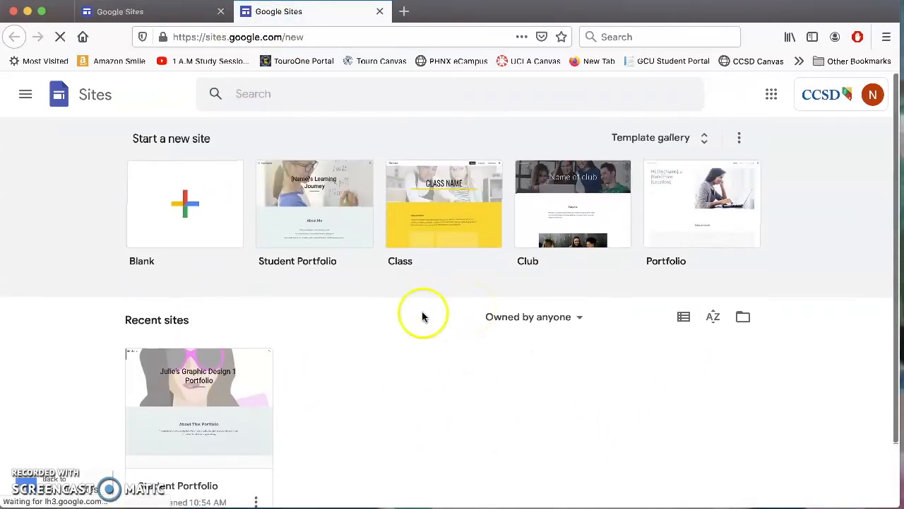
pyautogui.scroll(-2, 423, 315)
pyautogui.click(182, 331)
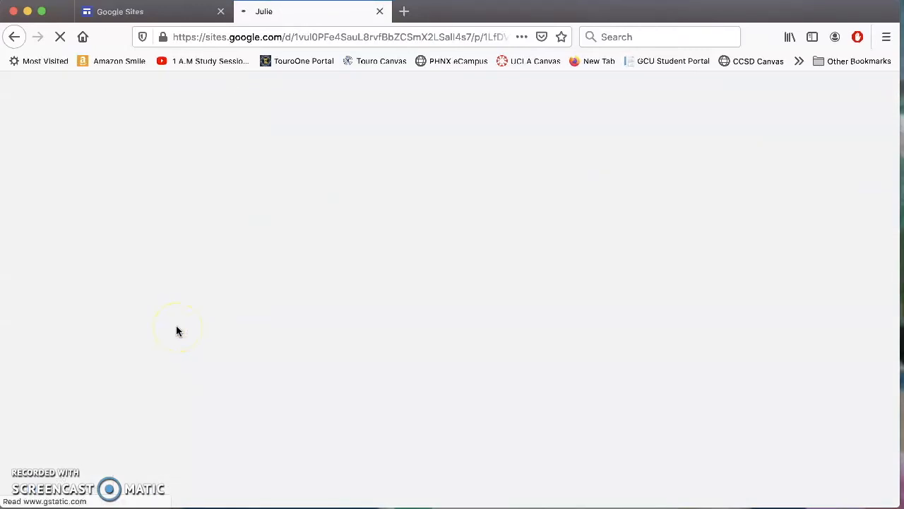
# Link the Playing Cards heading text to the Card Project page.
pyautogui.click(211, 329)
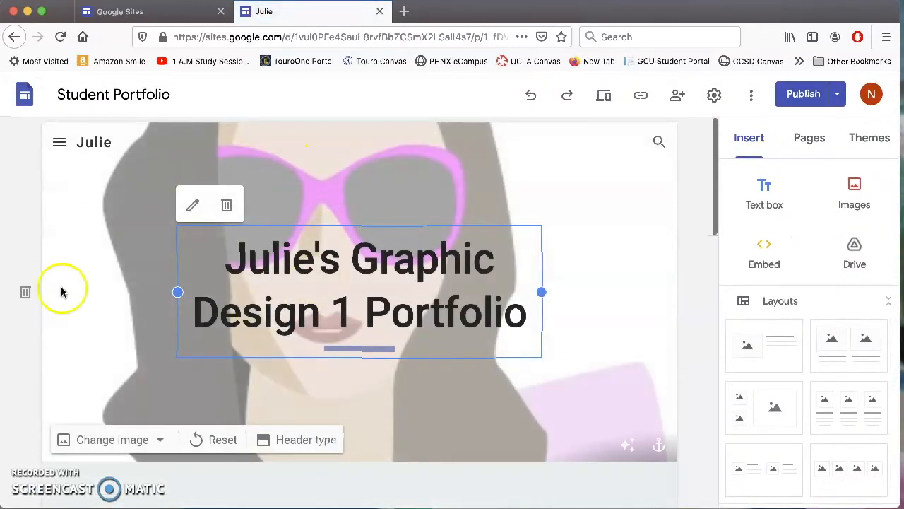
pyautogui.scroll(-10, 534, 368)
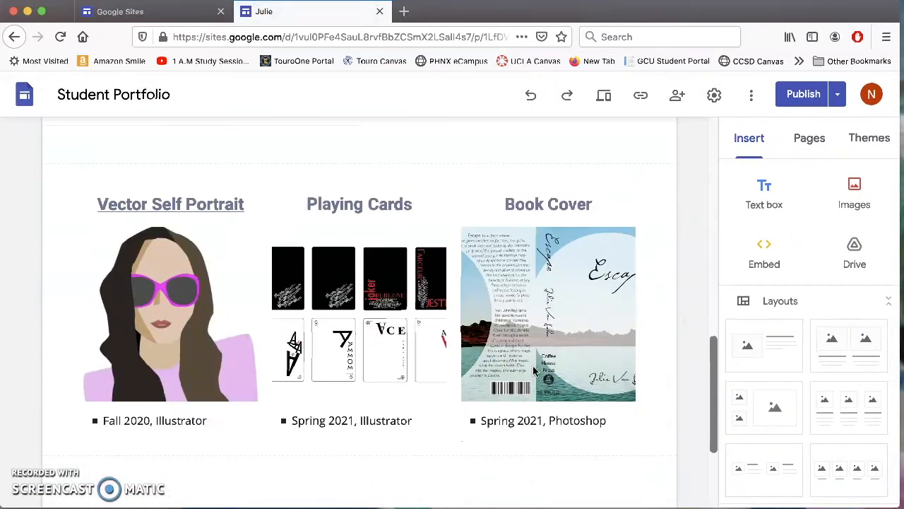
pyautogui.click(214, 209)
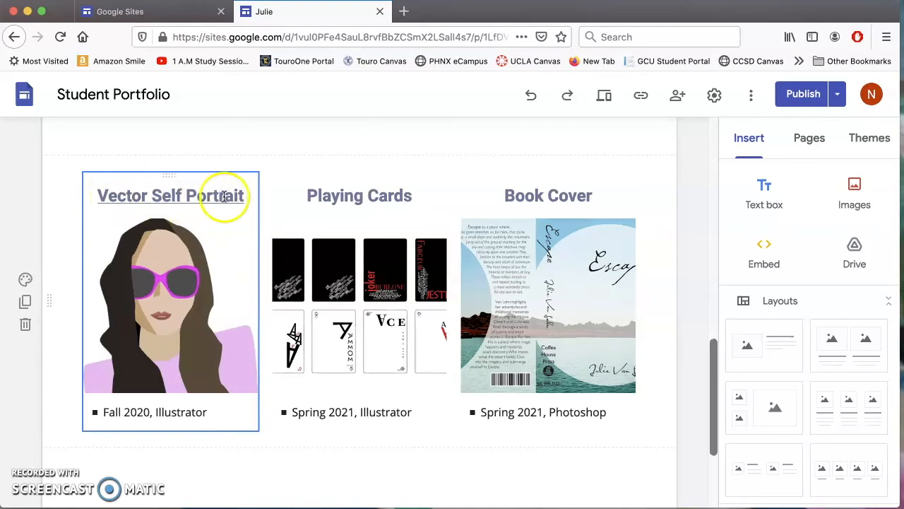
pyautogui.click(429, 196)
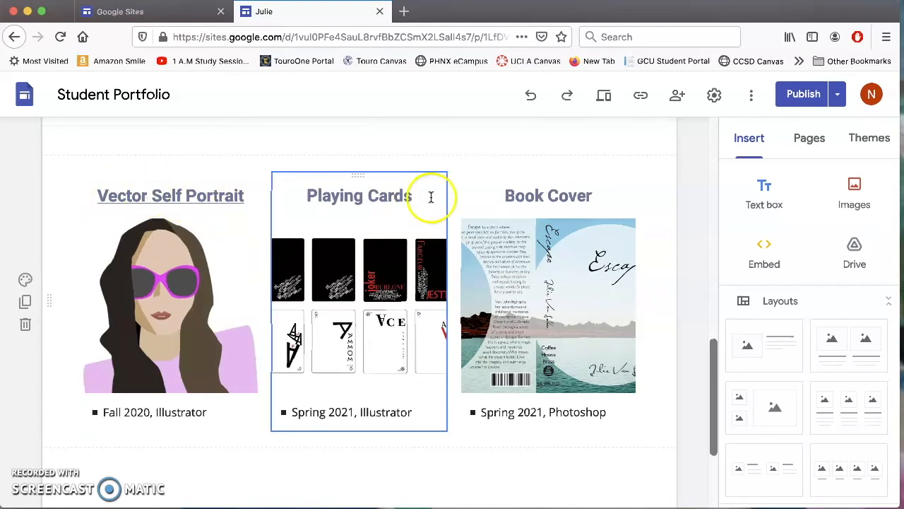
pyautogui.click(387, 196)
pyautogui.moveTo(413, 195); pyautogui.dragTo(302, 195)
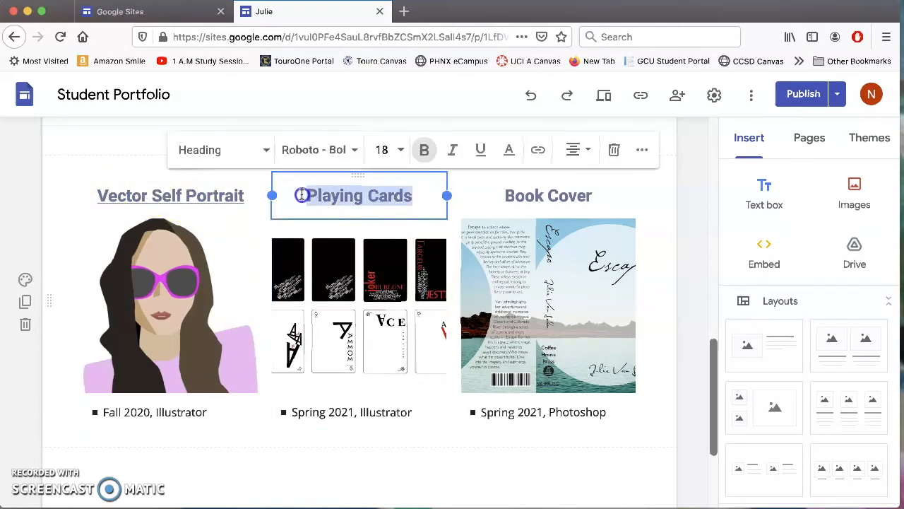
pyautogui.click(540, 150)
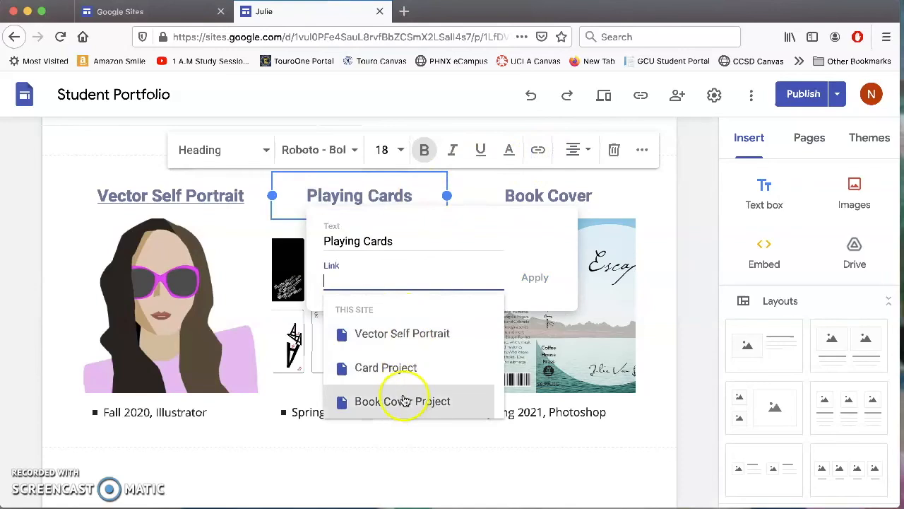
pyautogui.click(403, 366)
pyautogui.click(535, 278)
# Link the Book Cover heading text to the Book Cover Project page.
pyautogui.click(555, 195)
pyautogui.click(583, 196)
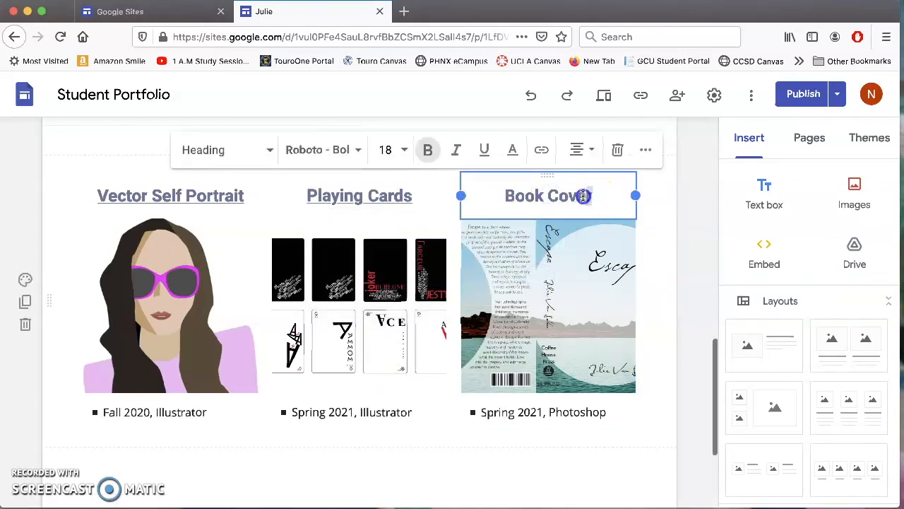
pyautogui.moveTo(583, 196); pyautogui.dragTo(485, 195)
pyautogui.click(541, 149)
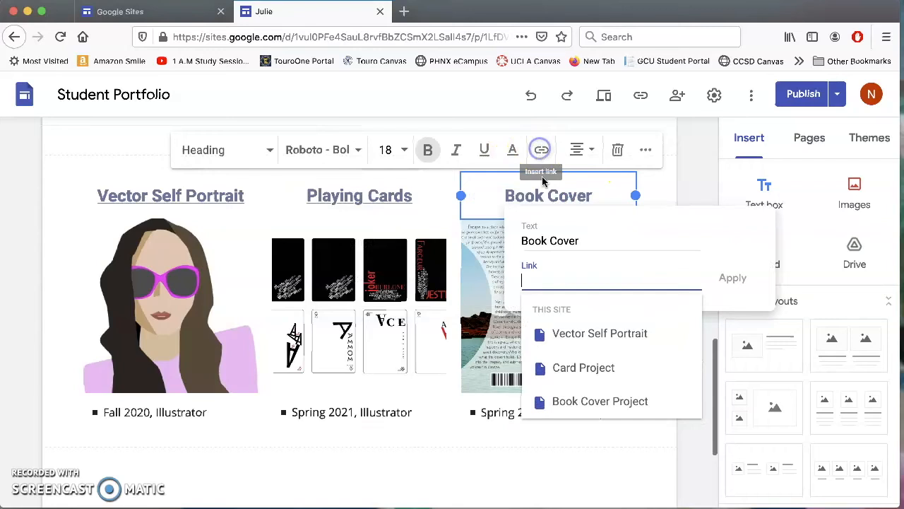
pyautogui.click(586, 402)
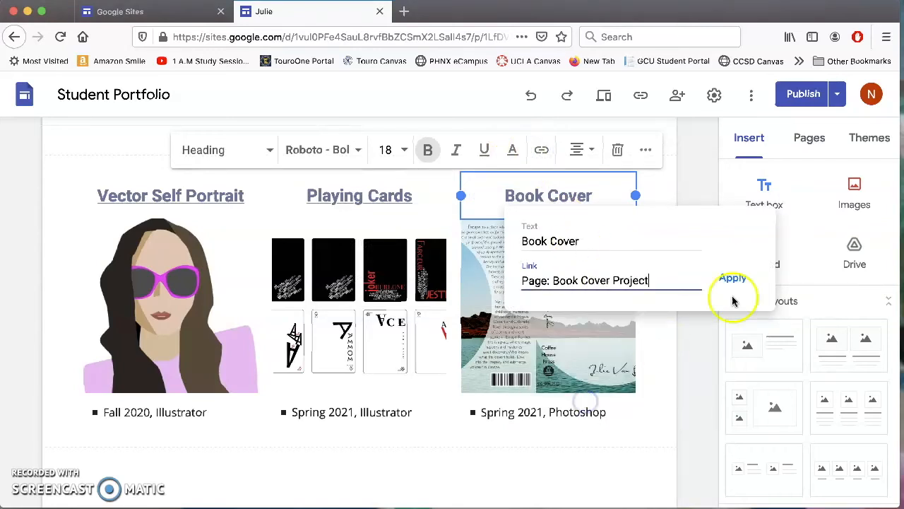
pyautogui.click(732, 278)
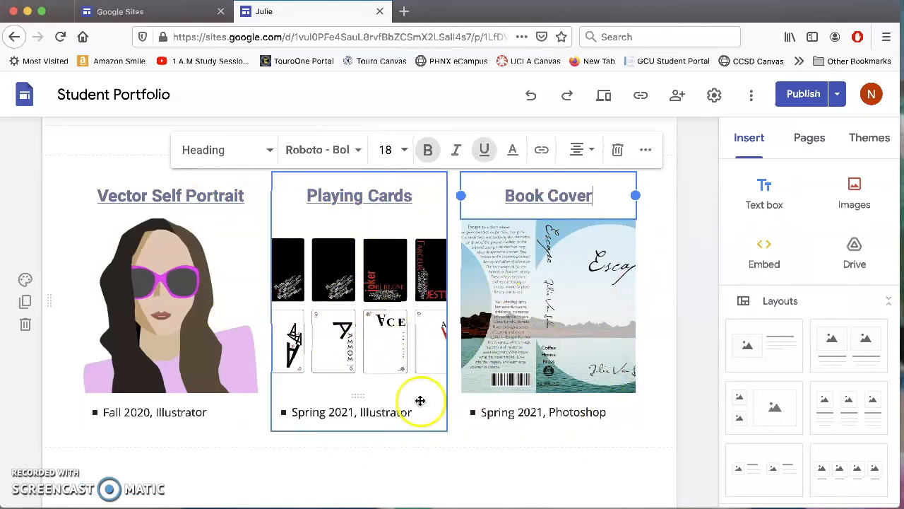
pyautogui.scroll(-3, 419, 400)
# Delete the empty section below the project gallery.
pyautogui.moveTo(238, 358)
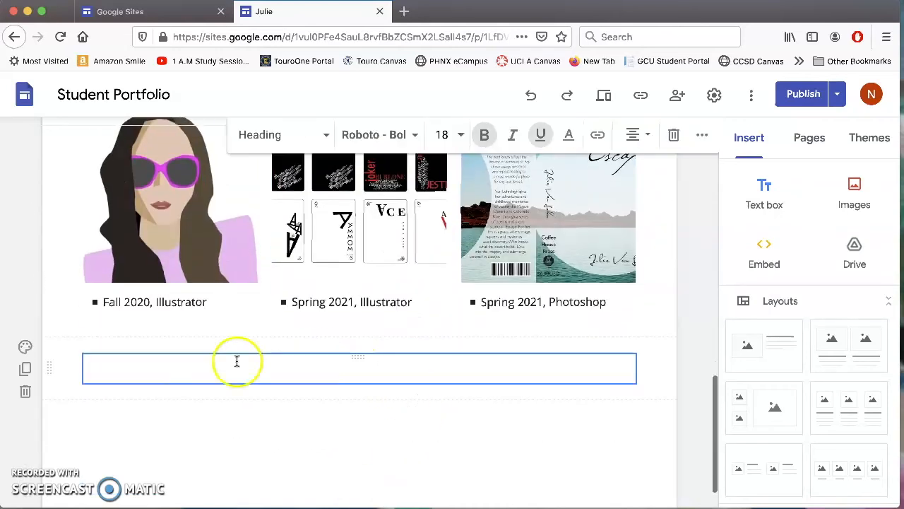
pyautogui.click(26, 392)
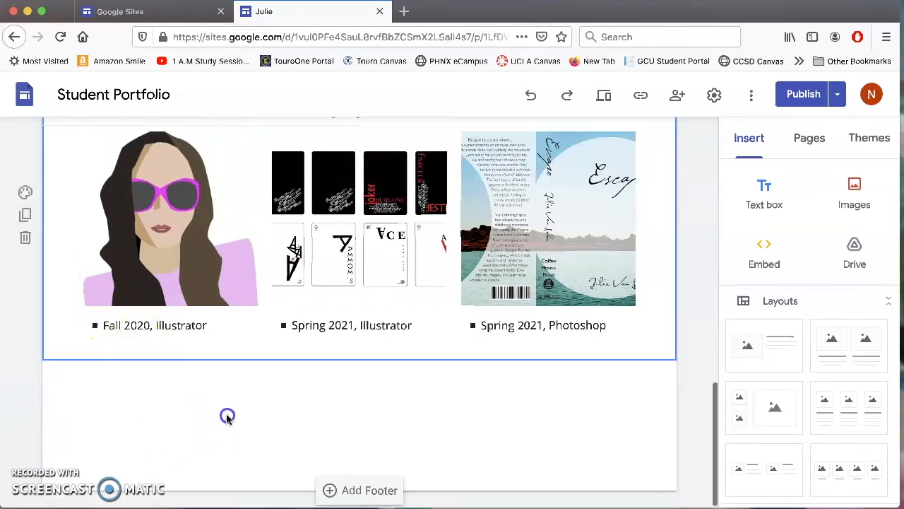
pyautogui.scroll(4, 392, 325)
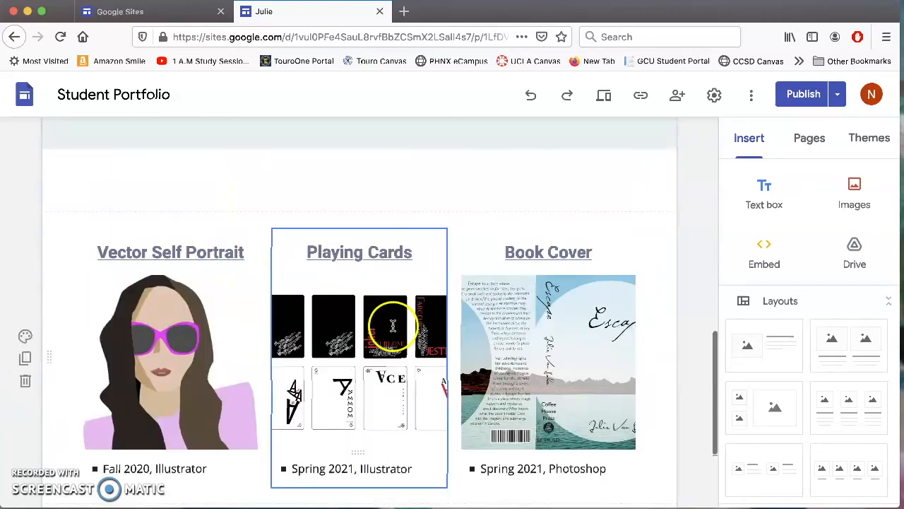
pyautogui.scroll(8, 392, 325)
pyautogui.scroll(-10, 394, 328)
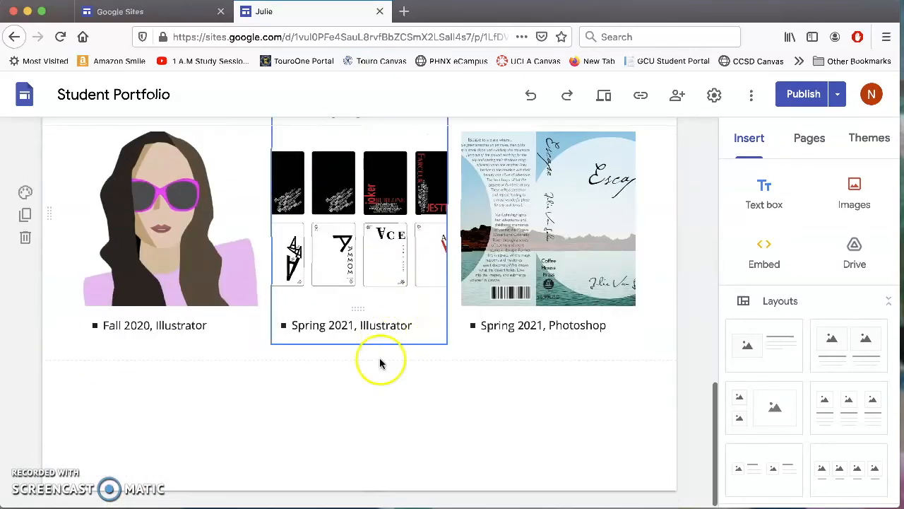
# Add a centered footer reading 'Thank you for visiting my student portfolio.'.
pyautogui.click(303, 482)
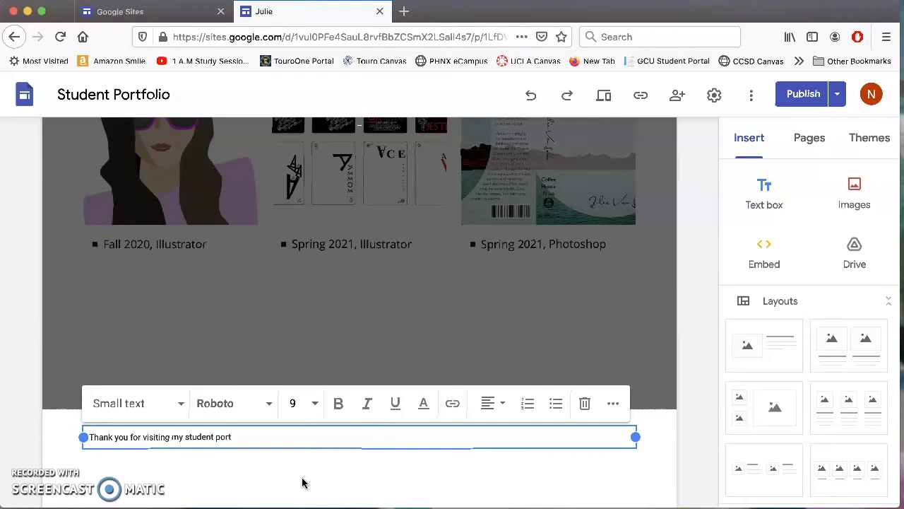
pyautogui.click(409, 280)
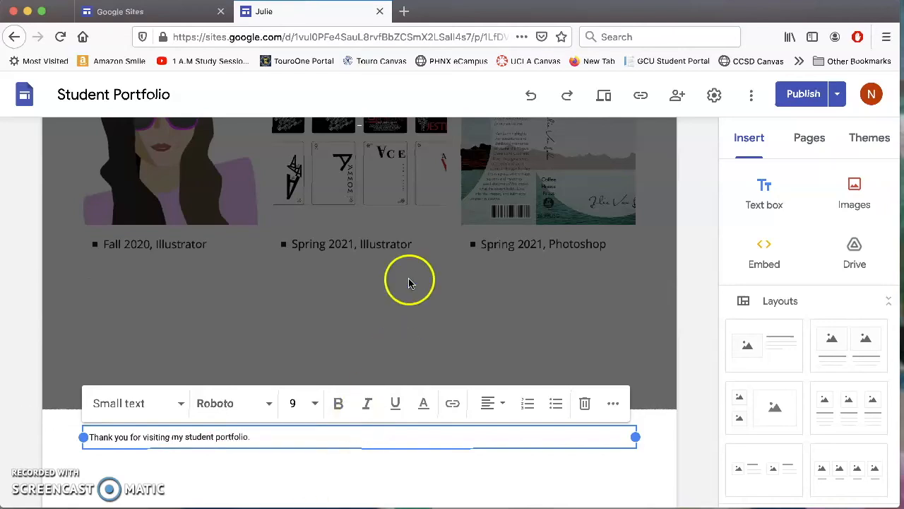
pyautogui.click(368, 461)
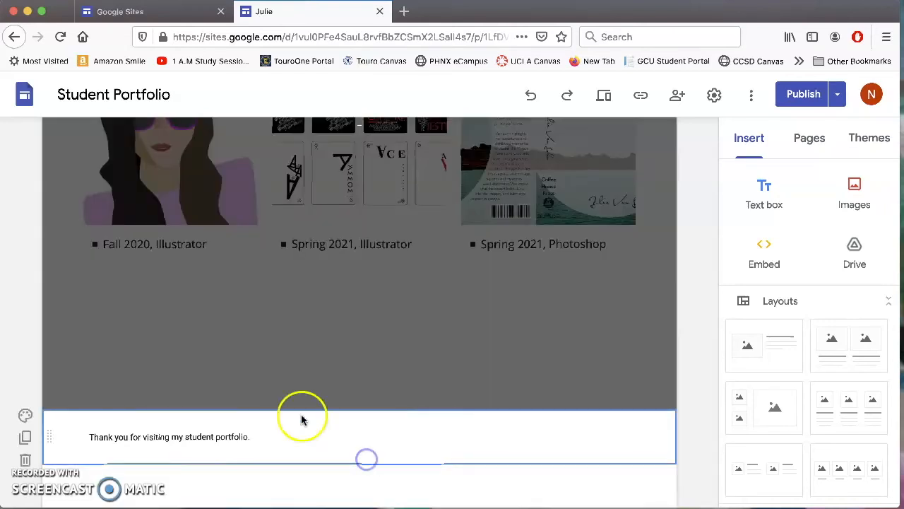
pyautogui.moveTo(287, 436); pyautogui.dragTo(27, 438)
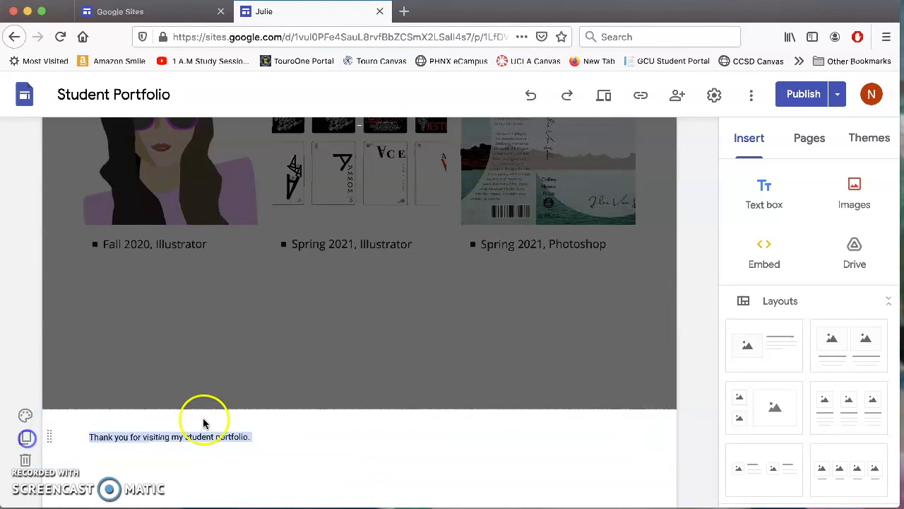
pyautogui.click(263, 436)
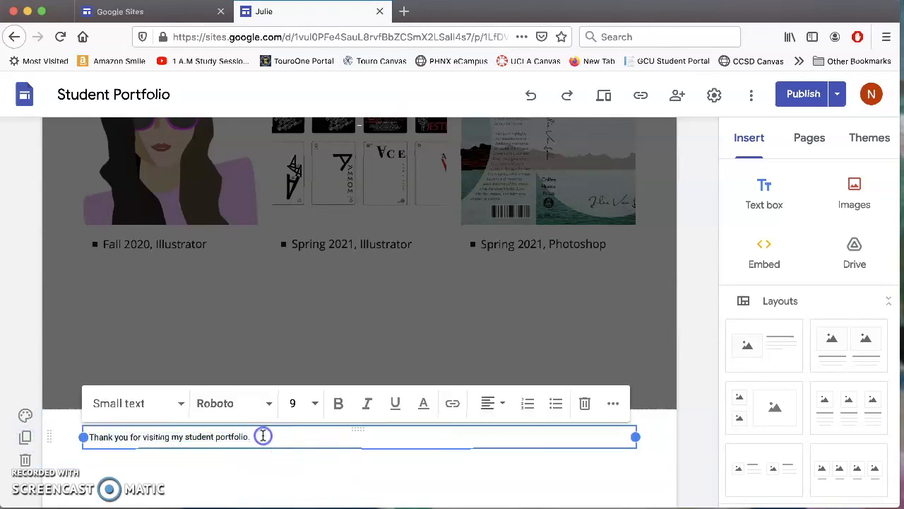
pyautogui.click(490, 403)
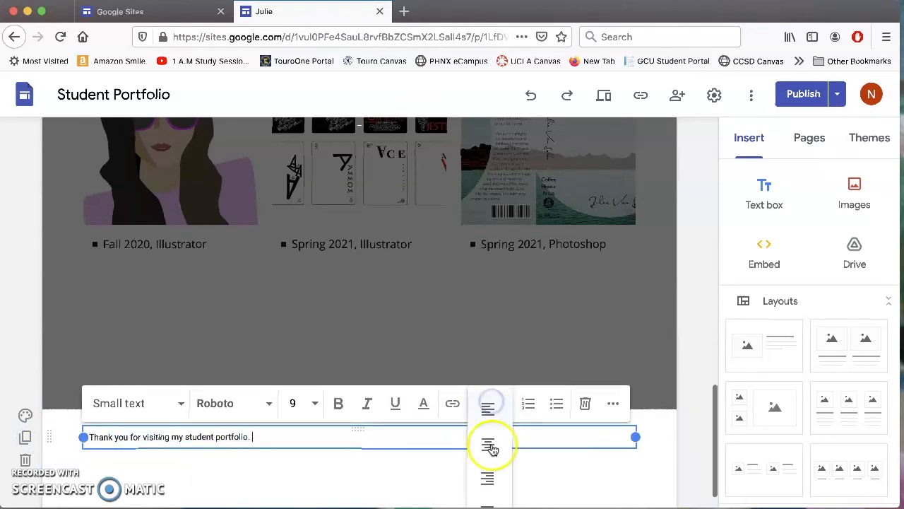
pyautogui.click(490, 444)
# Leave footer editing and check the site's page list in the Pages panel.
pyautogui.click(515, 353)
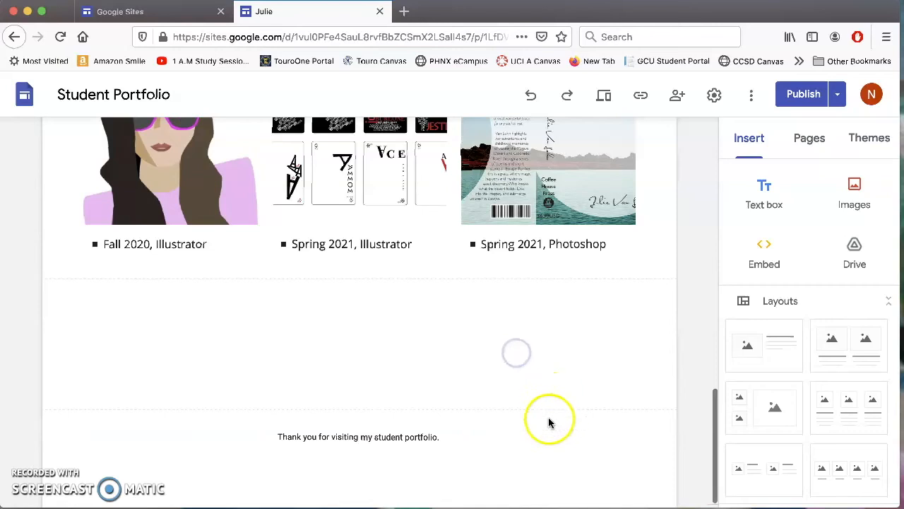
pyautogui.scroll(15, 546, 423)
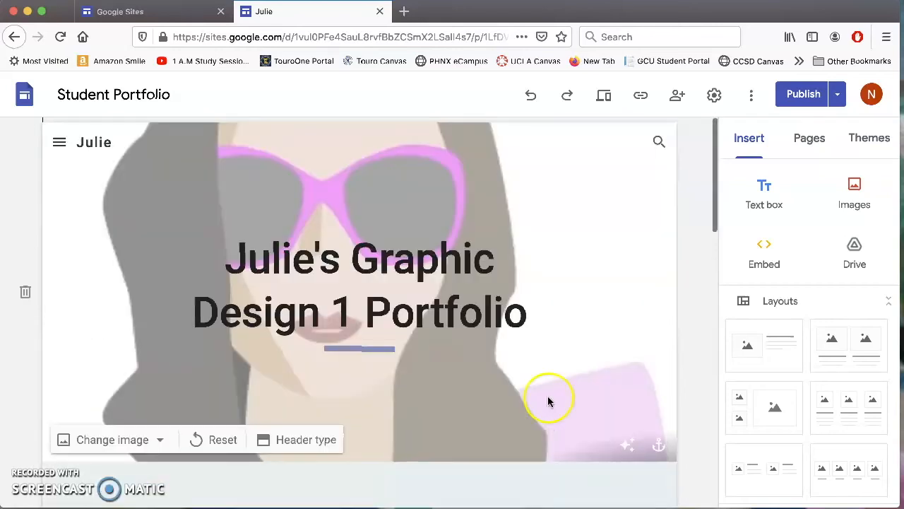
pyautogui.scroll(-15, 546, 351)
pyautogui.scroll(15, 546, 351)
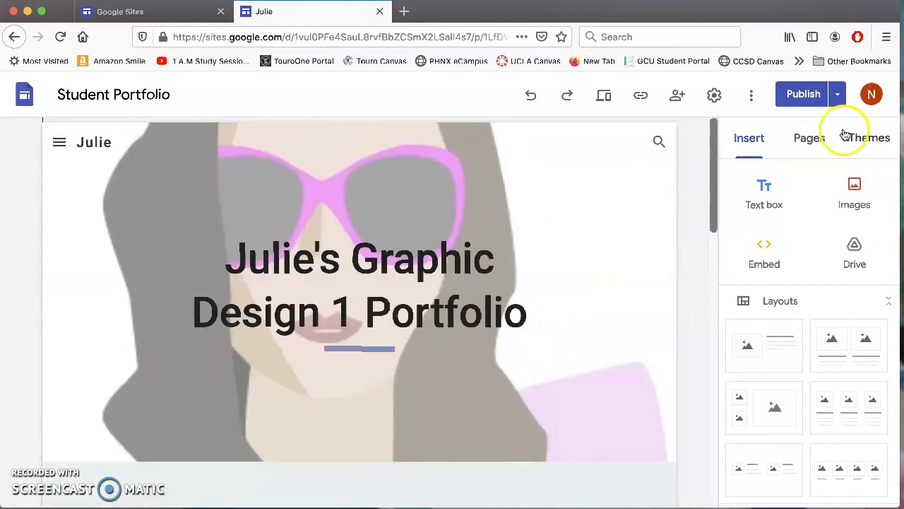
pyautogui.click(808, 137)
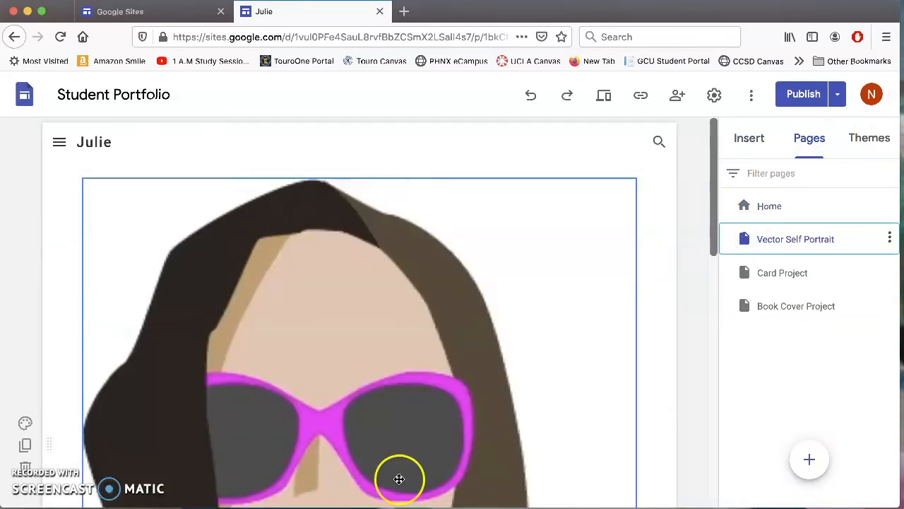
pyautogui.scroll(-6, 690, 346)
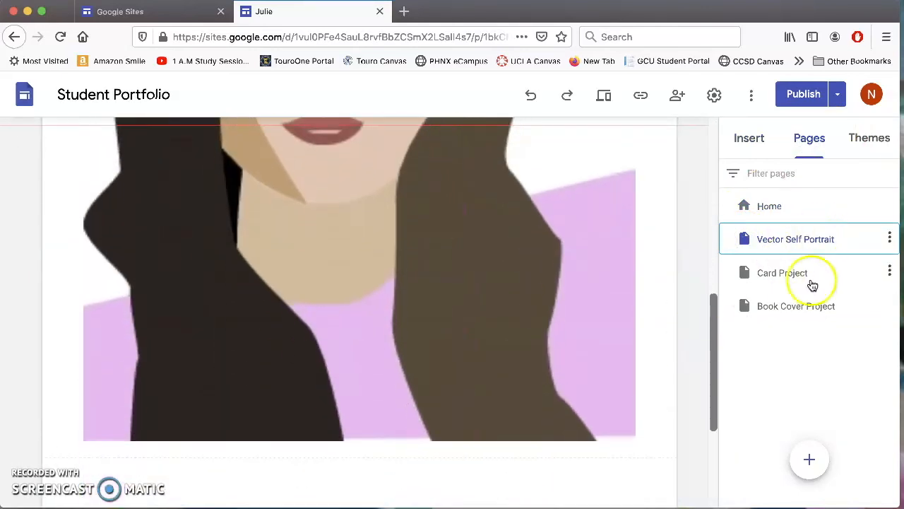
pyautogui.scroll(6, 265, 127)
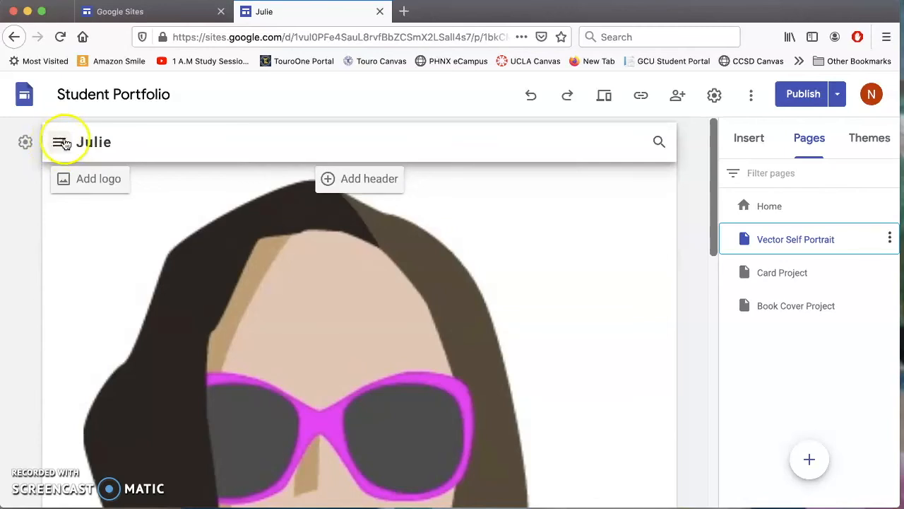
# Return to the Home page and bring up the Review changes screen for publishing.
pyautogui.click(60, 145)
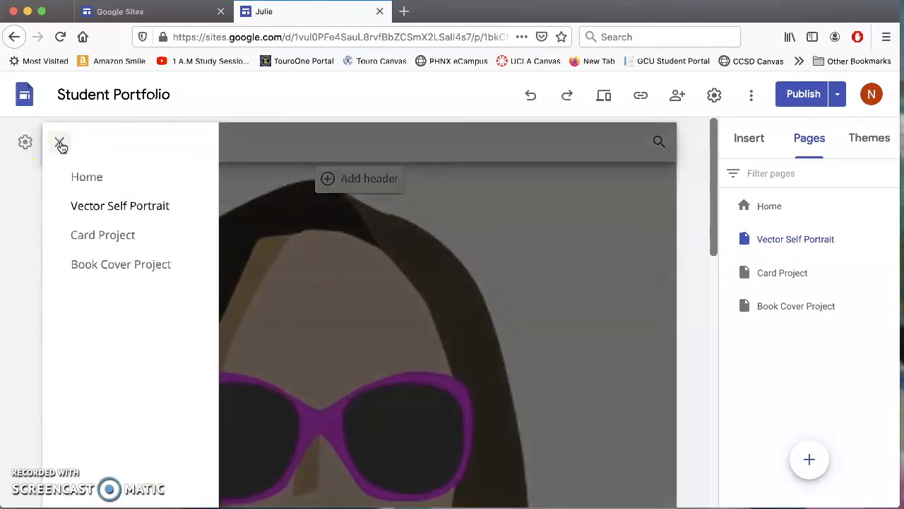
pyautogui.click(87, 178)
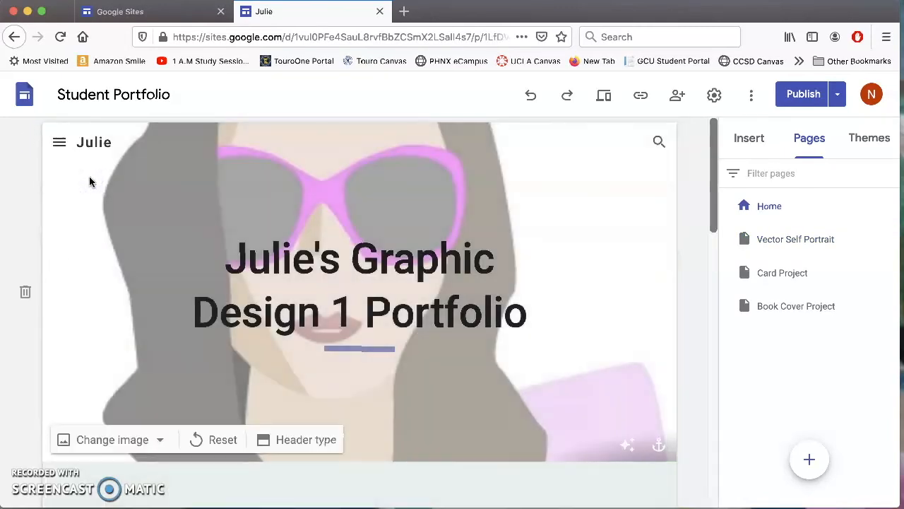
pyautogui.scroll(-10, 462, 288)
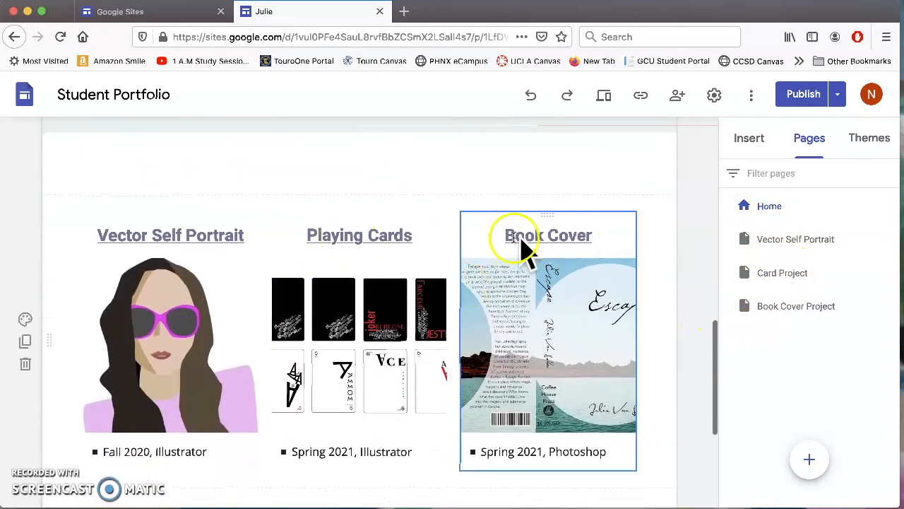
pyautogui.scroll(10, 560, 262)
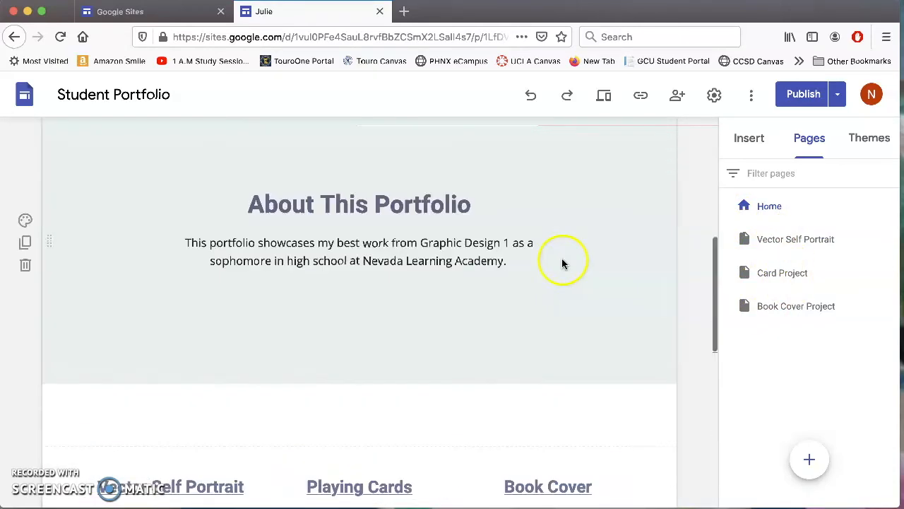
pyautogui.click(786, 101)
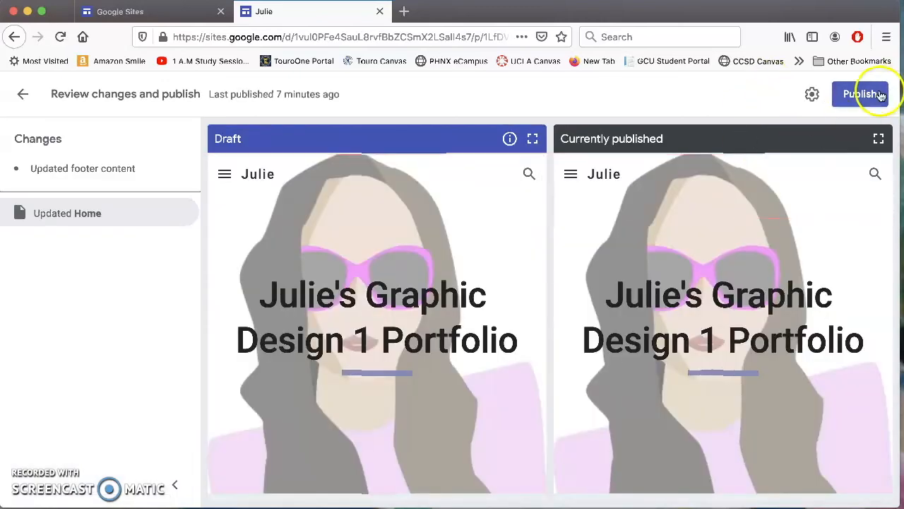
# Publish the pending changes, copy the published site link, and open a blank Firefox tab.
pyautogui.click(869, 98)
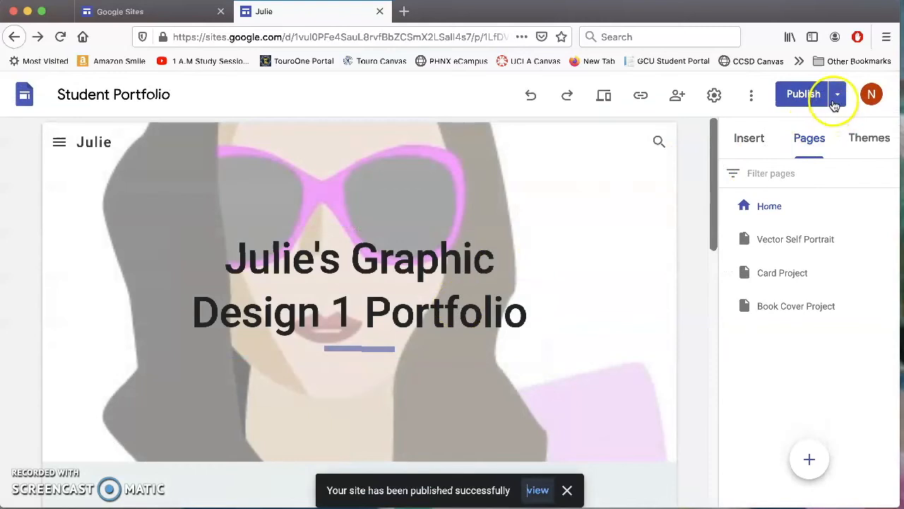
pyautogui.click(641, 97)
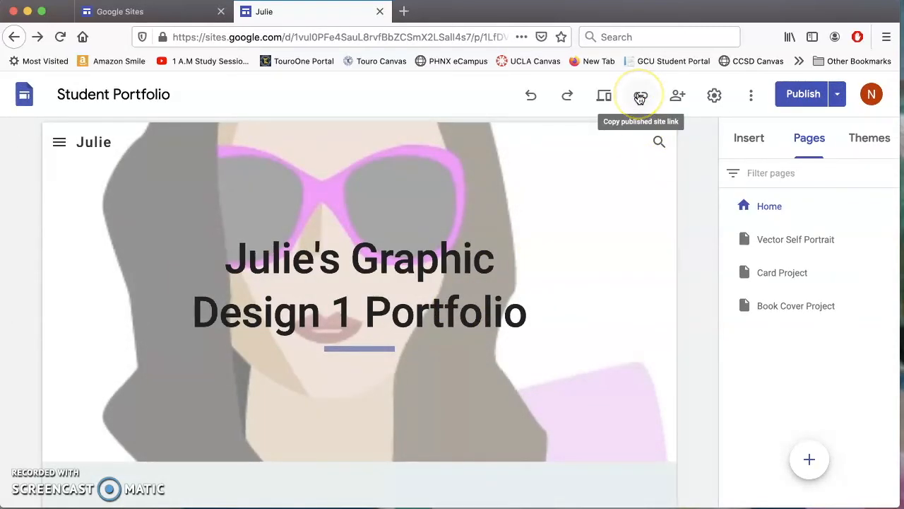
pyautogui.click(640, 96)
pyautogui.click(611, 305)
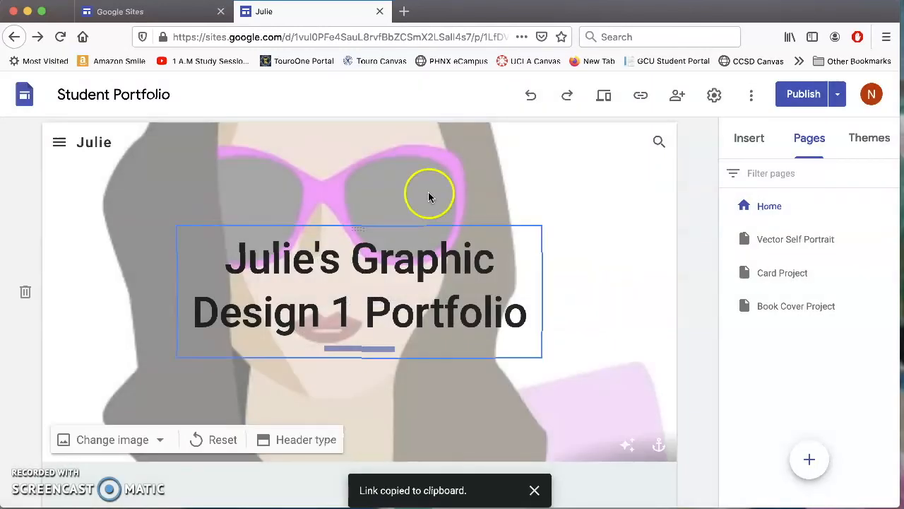
pyautogui.click(408, 11)
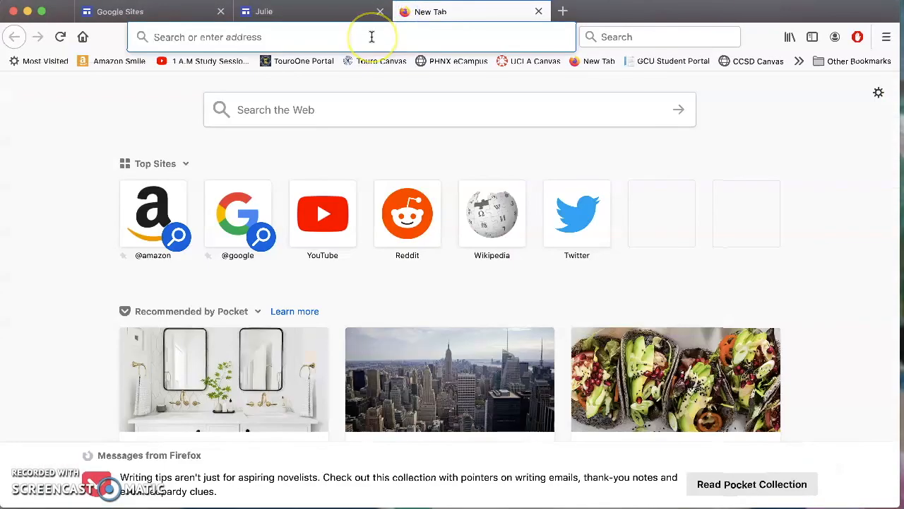
# Load the published portfolio from the copied link and scroll through its home page.
pyautogui.press('super+v')
pyautogui.press('Return')
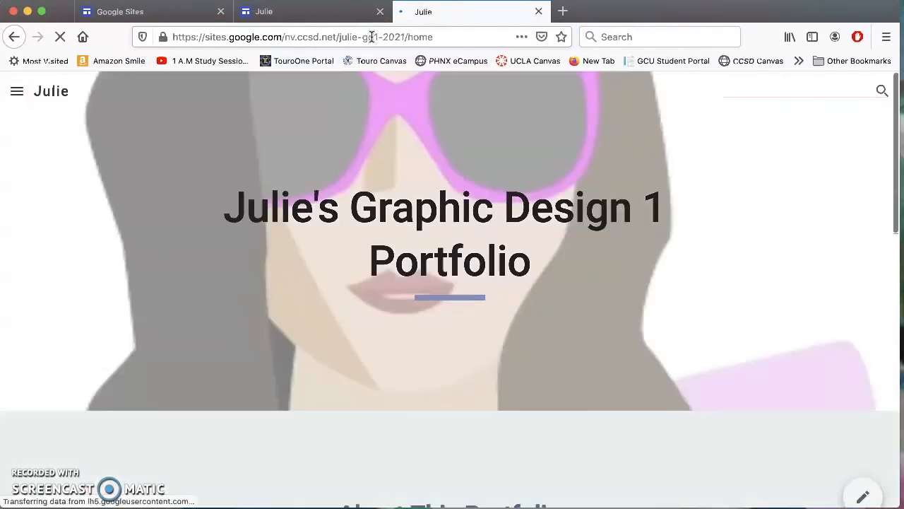
pyautogui.scroll(-10, 413, 344)
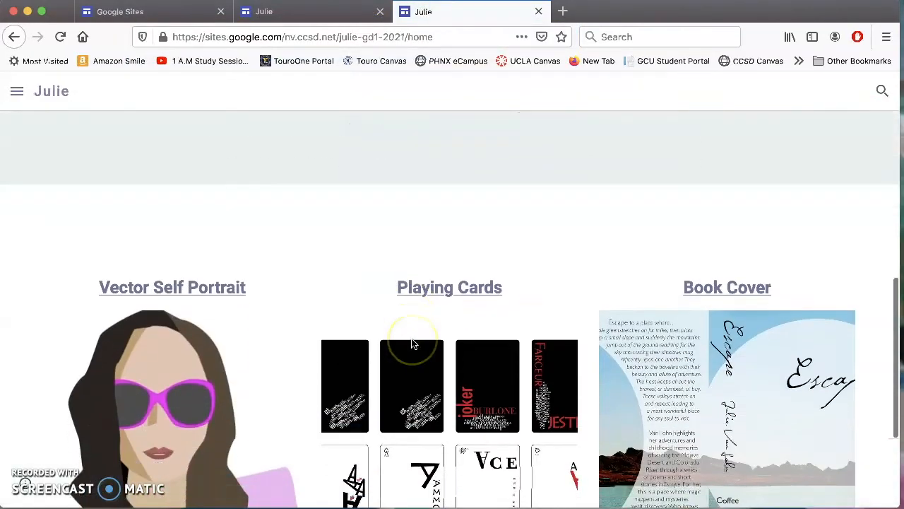
pyautogui.scroll(10, 413, 344)
pyautogui.scroll(-10, 414, 344)
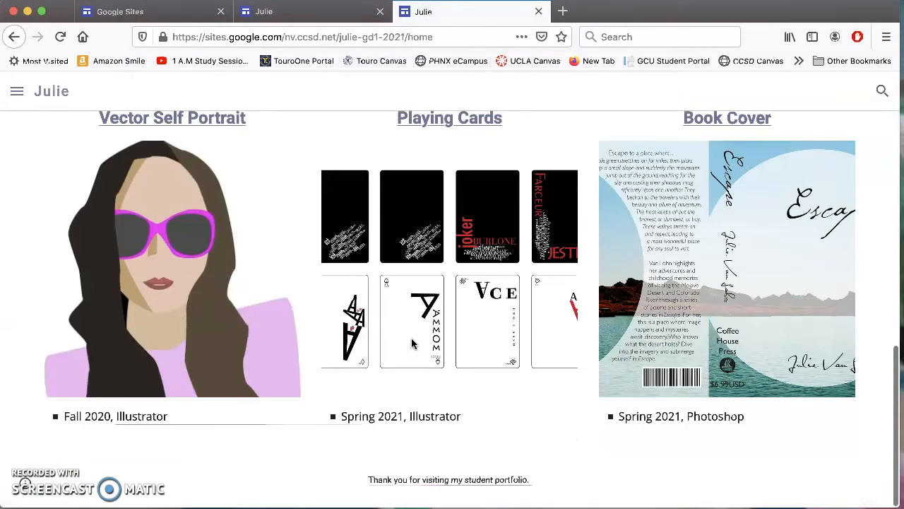
pyautogui.scroll(10, 413, 343)
pyautogui.click(413, 343)
pyautogui.click(439, 129)
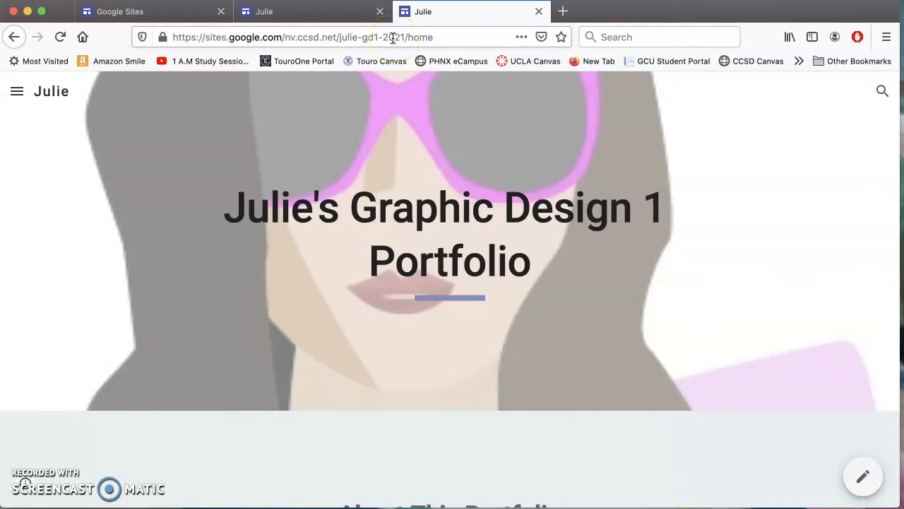
pyautogui.moveTo(438, 36); pyautogui.dragTo(162, 34)
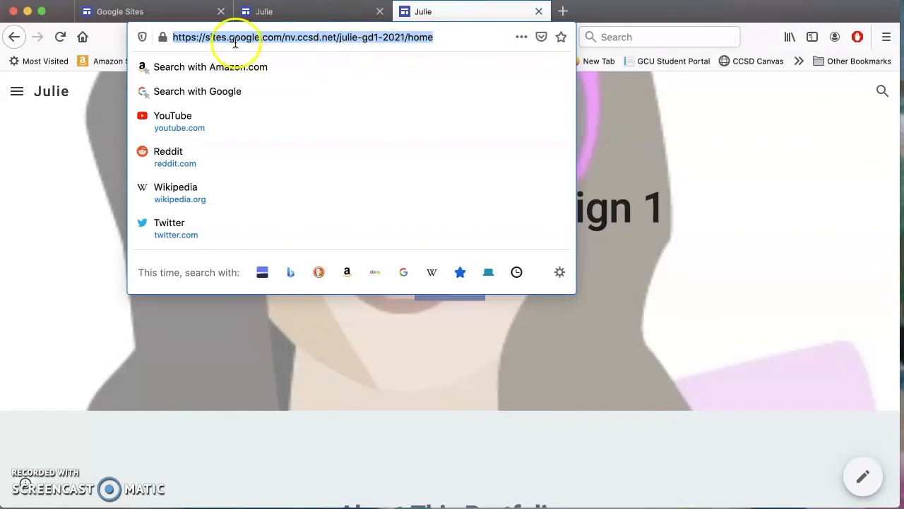
# Follow the Playing Cards heading on the published home page to its page.
pyautogui.click(284, 39)
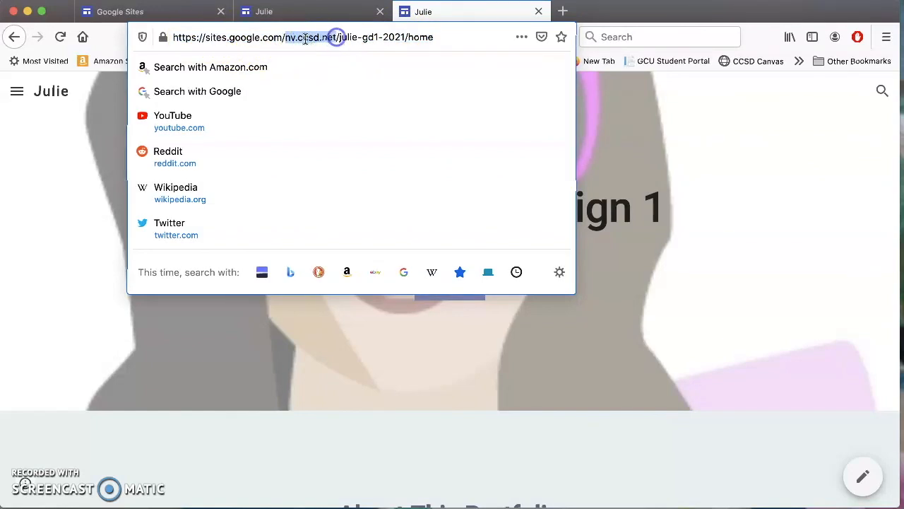
pyautogui.moveTo(302, 38); pyautogui.dragTo(437, 37)
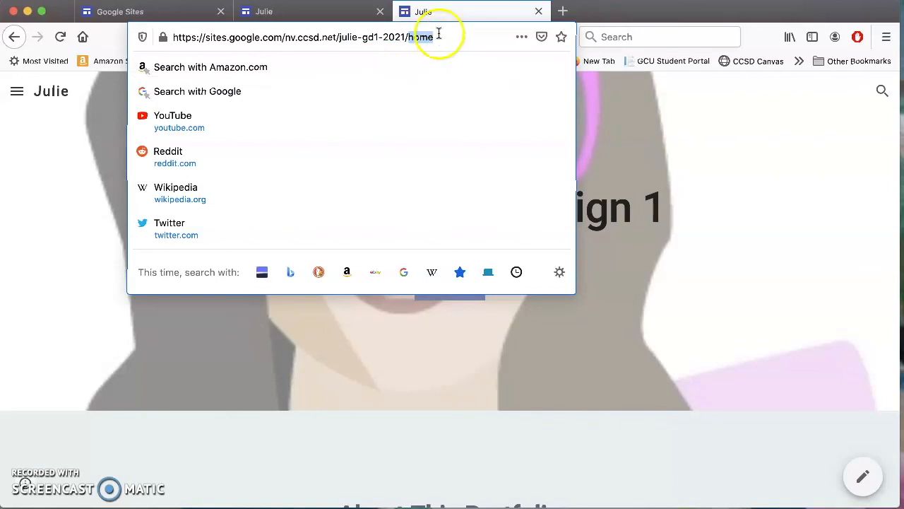
pyautogui.click(615, 143)
pyautogui.scroll(-10, 346, 360)
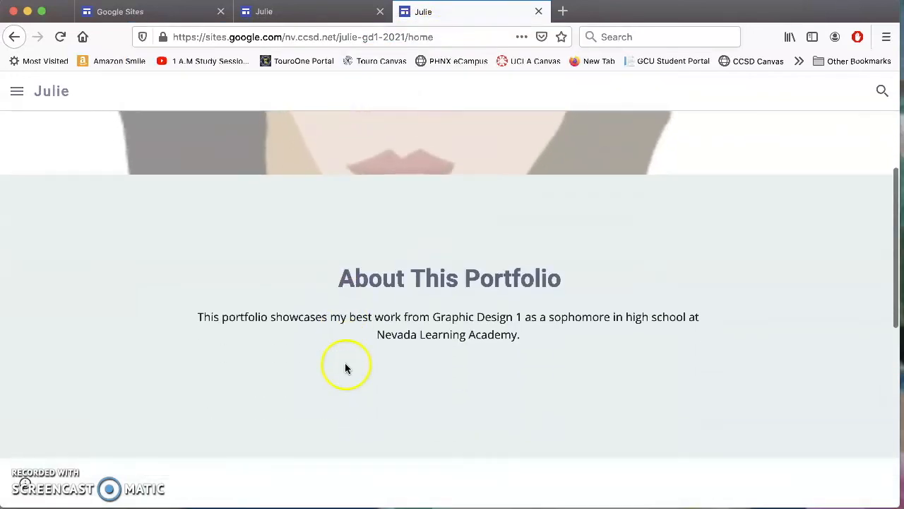
pyautogui.click(444, 122)
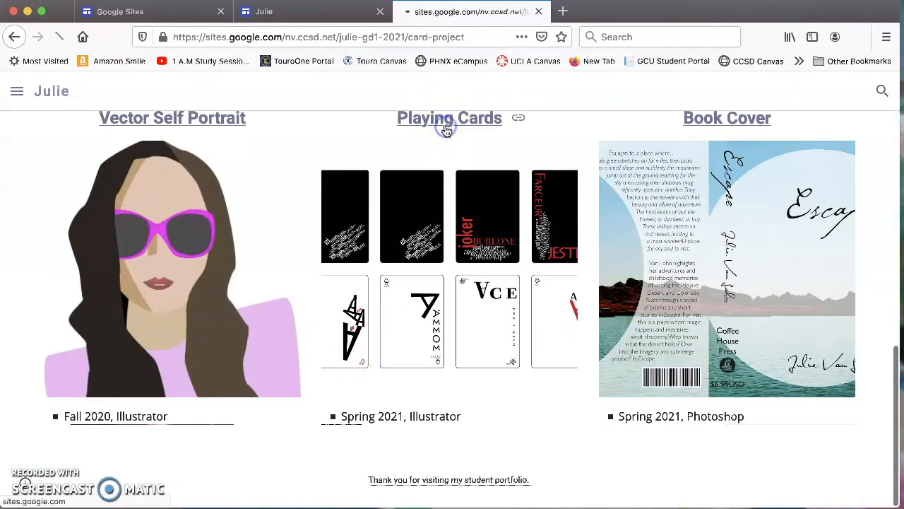
# Review the published Card Project page, then return to the editor tab.
pyautogui.click(407, 37)
pyautogui.click(409, 37)
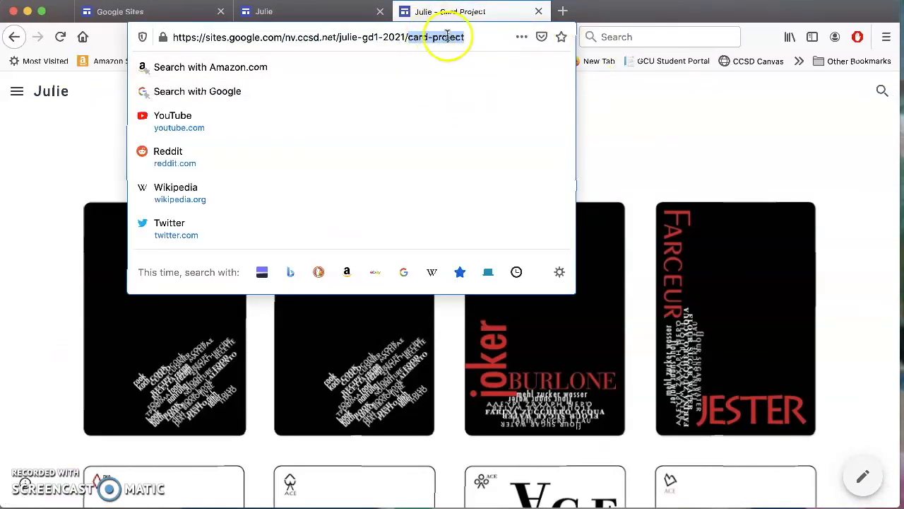
pyautogui.click(660, 129)
pyautogui.scroll(-5, 511, 202)
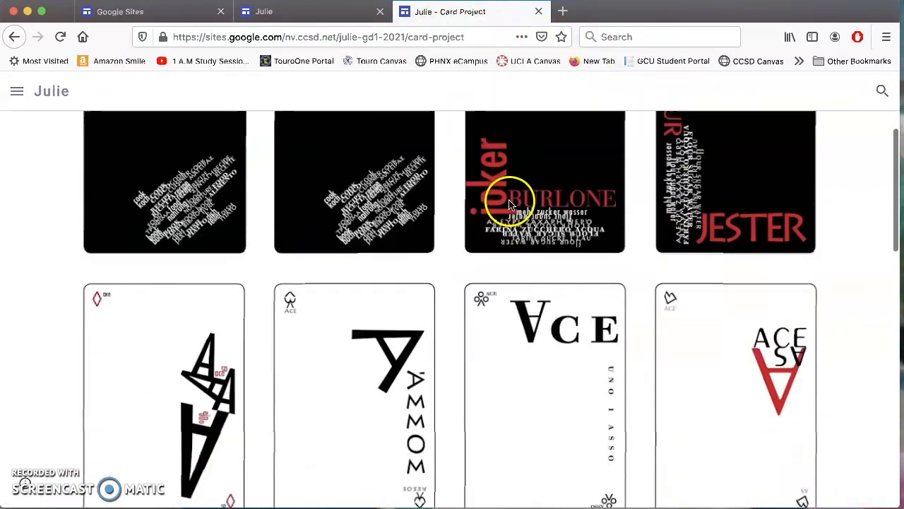
pyautogui.scroll(-4, 473, 182)
pyautogui.scroll(9, 472, 182)
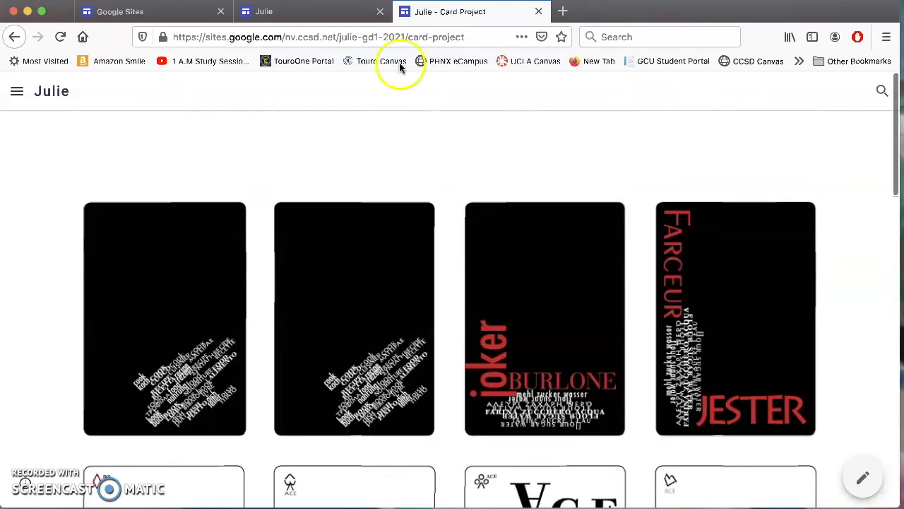
pyautogui.click(309, 14)
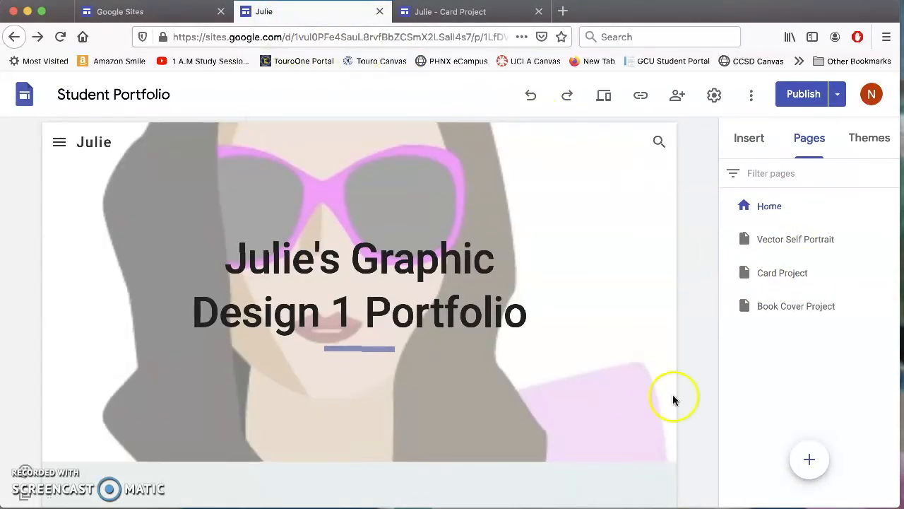
# Compare the editor and the published Card Project tabs, ending on Card Project.
pyautogui.click(485, 13)
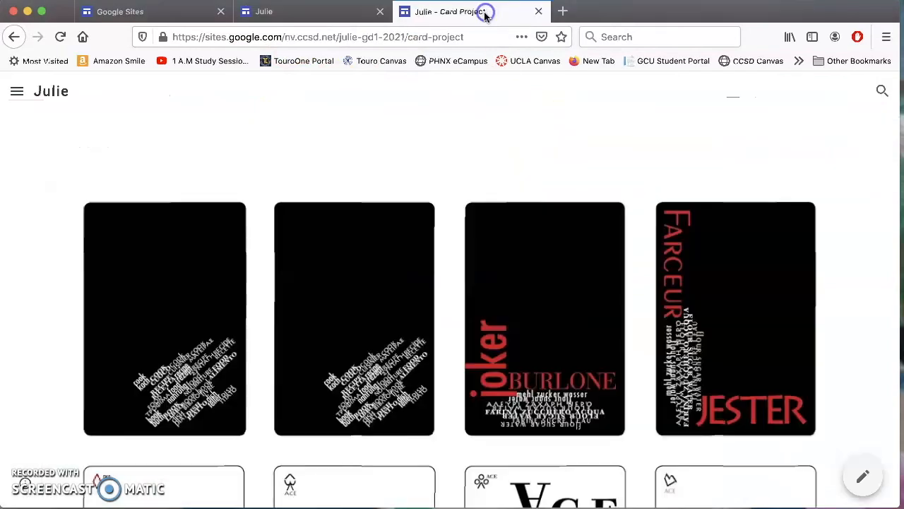
pyautogui.click(265, 12)
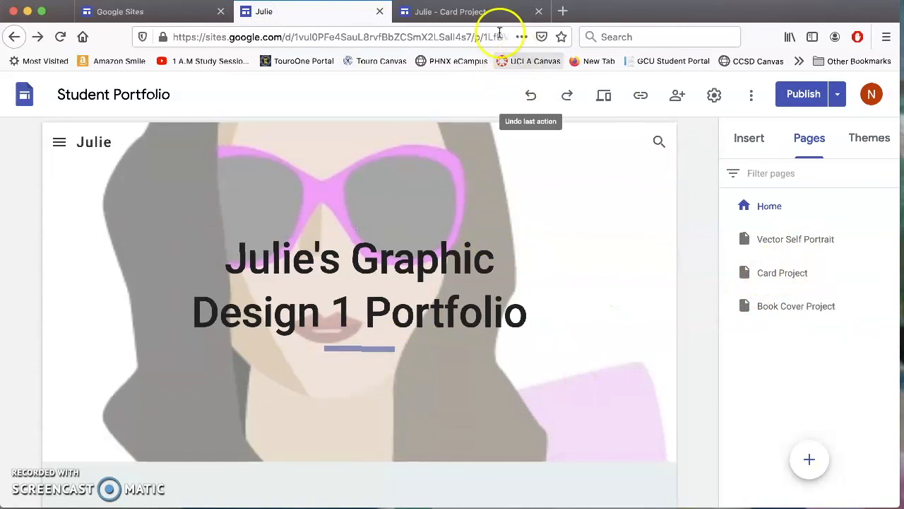
pyautogui.click(489, 12)
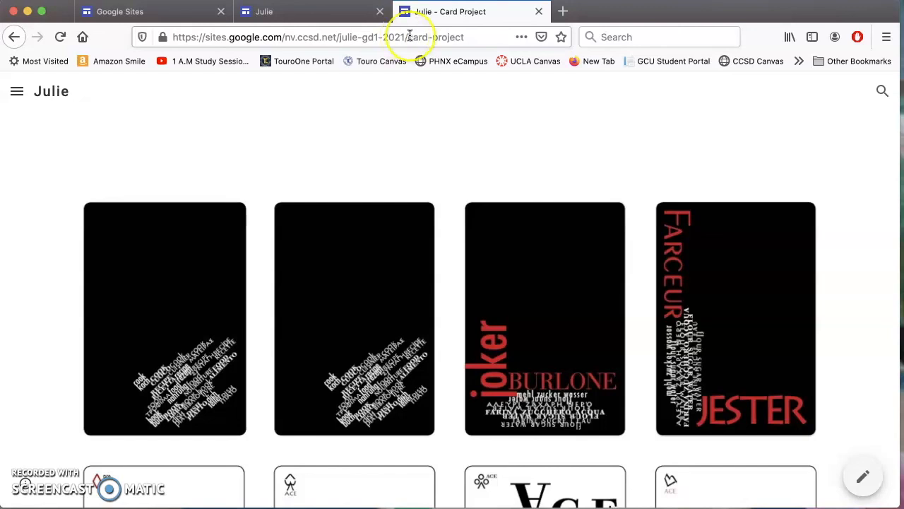
pyautogui.click(315, 12)
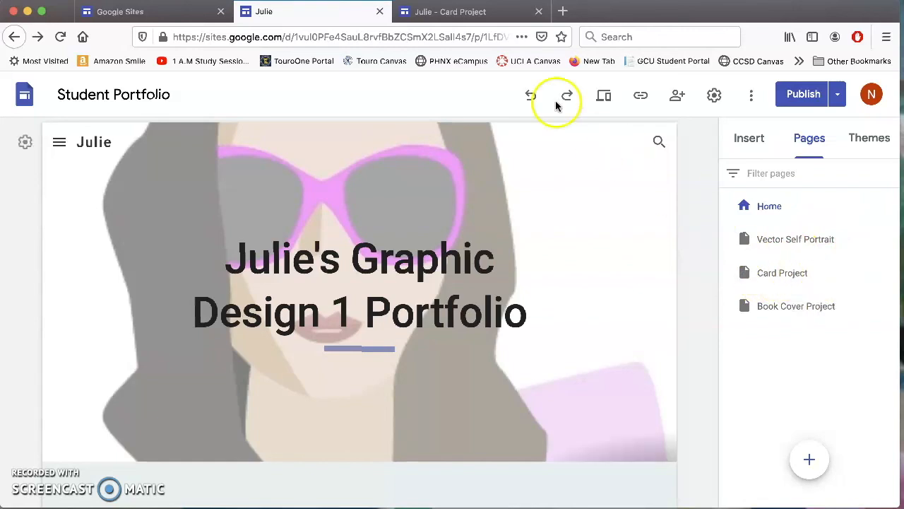
pyautogui.click(446, 12)
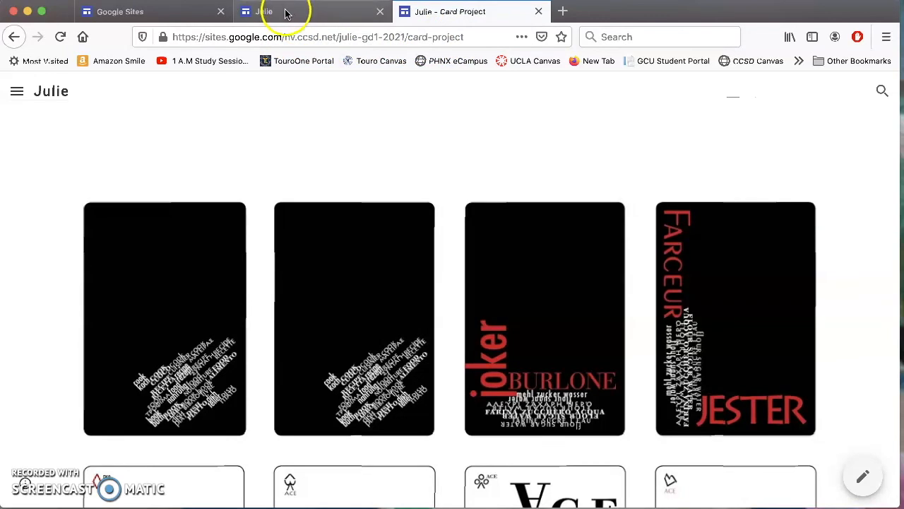
# Go to the published Home page and follow the Book Cover heading to its page.
pyautogui.click(17, 91)
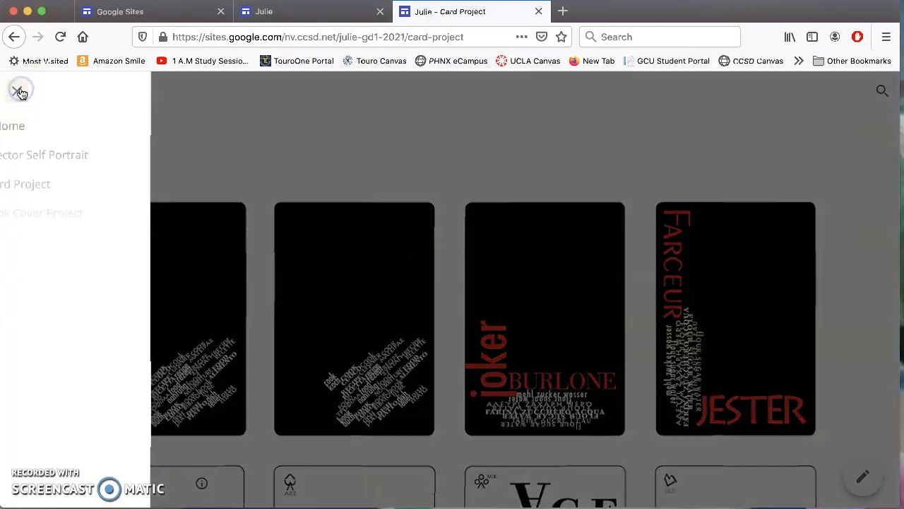
pyautogui.click(28, 125)
pyautogui.scroll(-3, 517, 284)
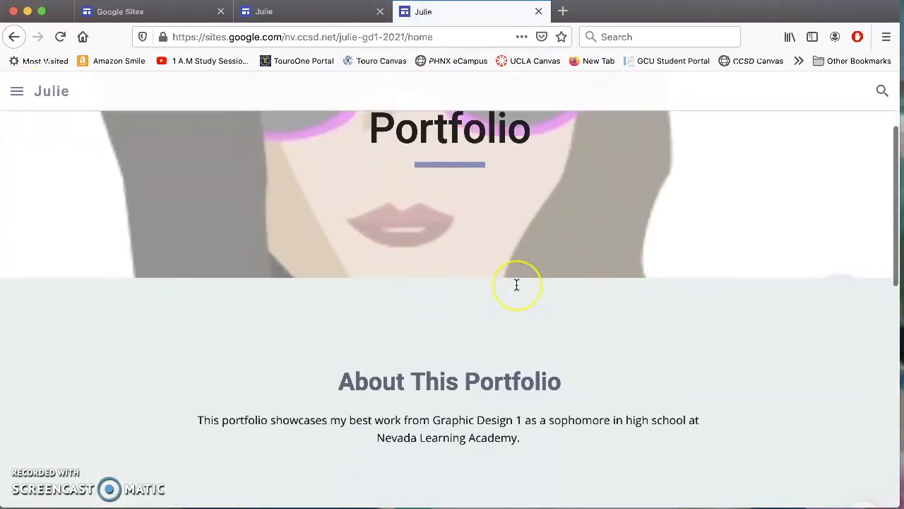
pyautogui.scroll(-8, 517, 284)
pyautogui.scroll(1, 516, 283)
pyautogui.scroll(-1, 517, 283)
pyautogui.click(702, 118)
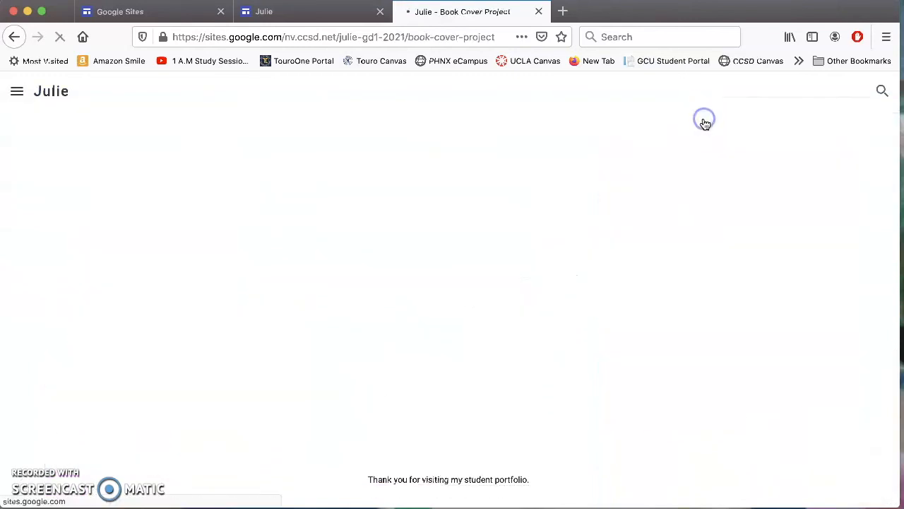
# Review the Book Cover Project page, return to published Home, then switch to the editor.
pyautogui.scroll(-4, 555, 255)
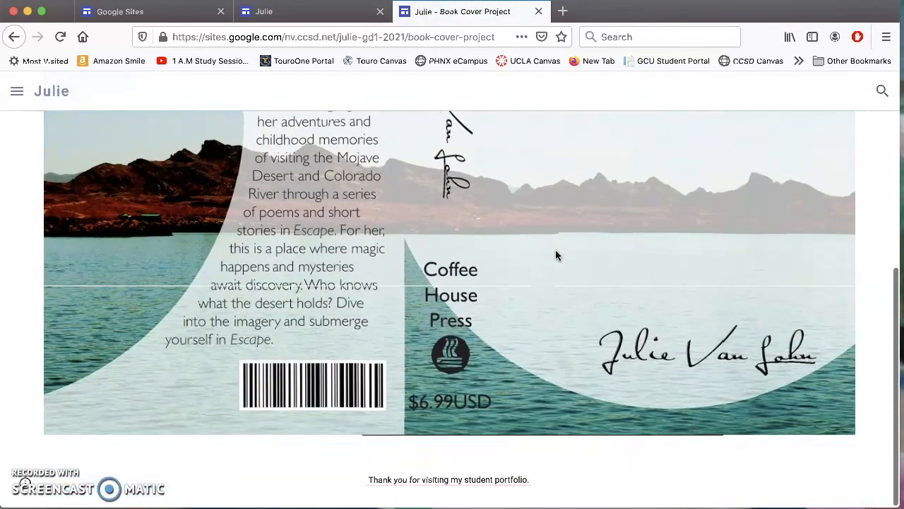
pyautogui.scroll(5, 556, 255)
pyautogui.click(16, 91)
pyautogui.click(64, 133)
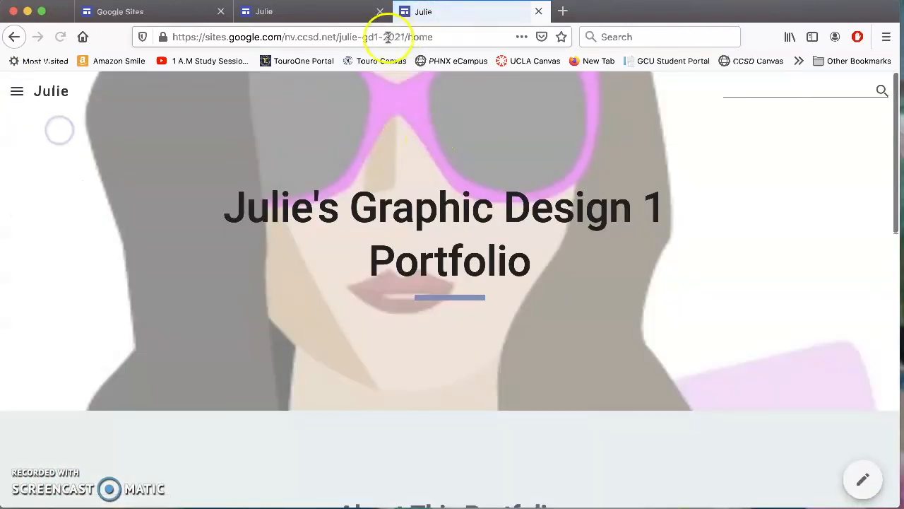
pyautogui.click(308, 12)
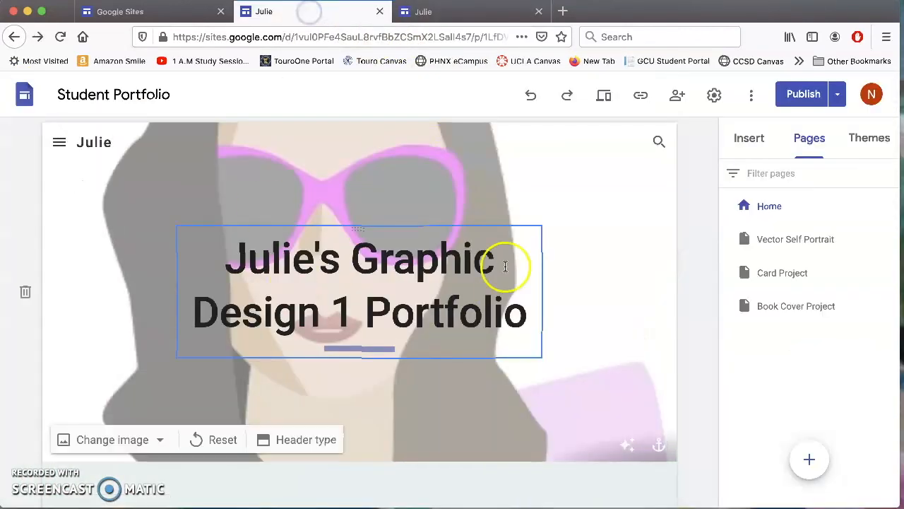
# Copy the published site link again, open a blank tab, and go back to the editor.
pyautogui.click(640, 96)
pyautogui.click(609, 304)
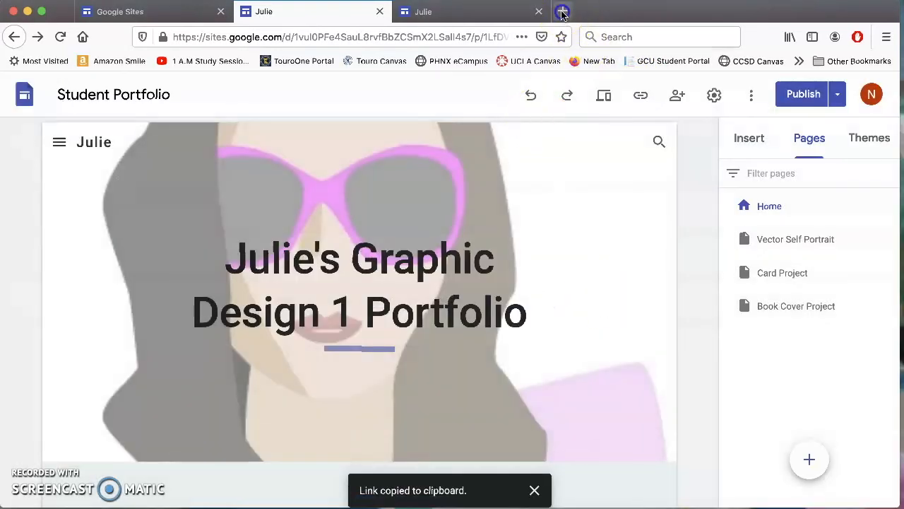
pyautogui.click(563, 12)
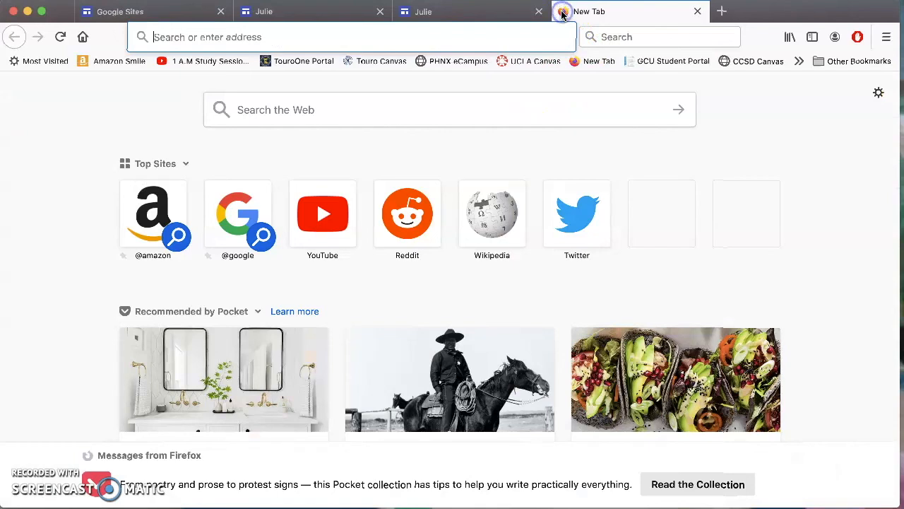
pyautogui.write('canvas')
pyautogui.press('BackSpace')
pyautogui.press('BackSpace')
pyautogui.press('BackSpace')
pyautogui.press('BackSpace')
pyautogui.press('BackSpace')
pyautogui.press('BackSpace')
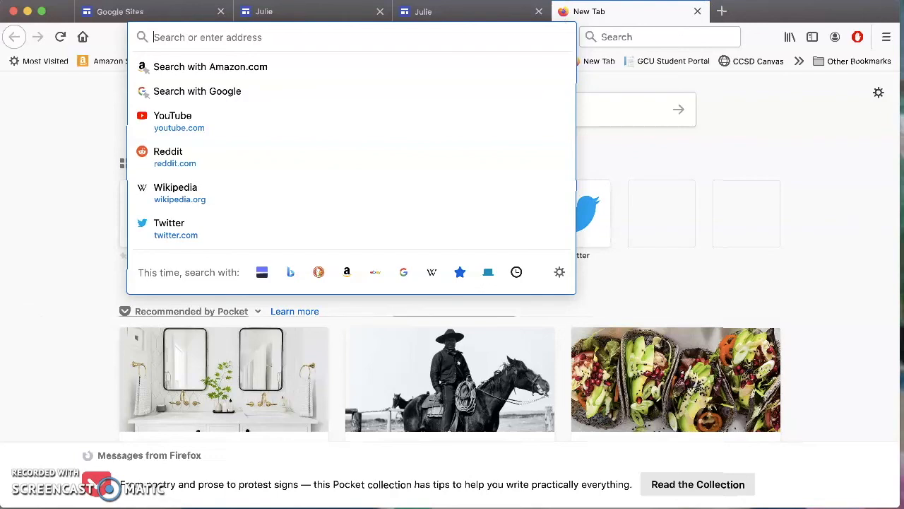
pyautogui.click(745, 124)
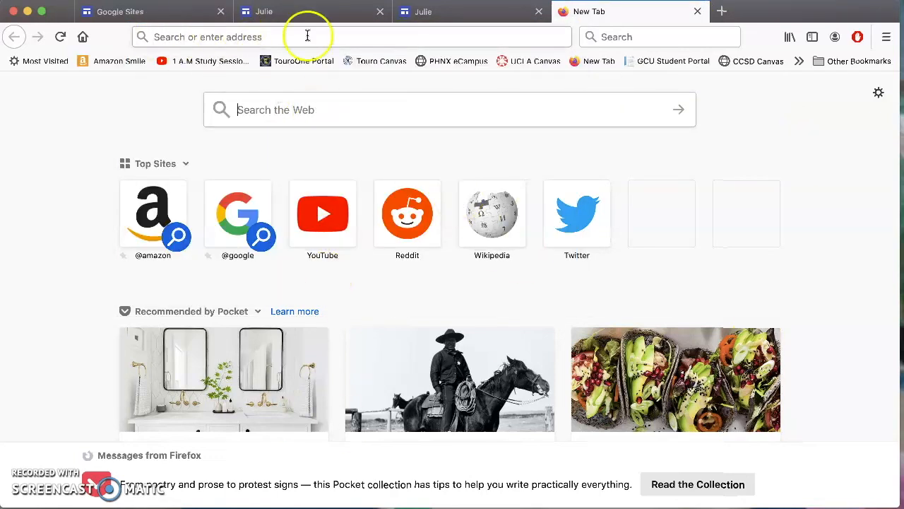
pyautogui.click(313, 12)
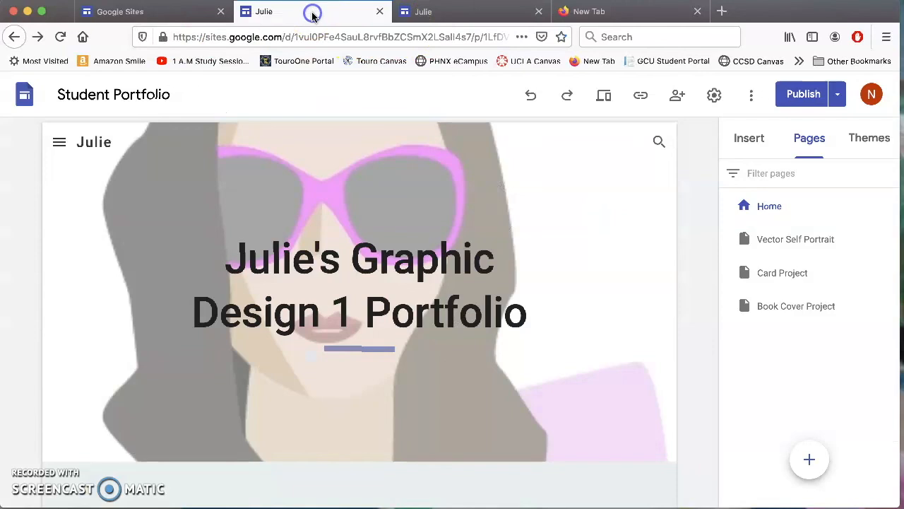